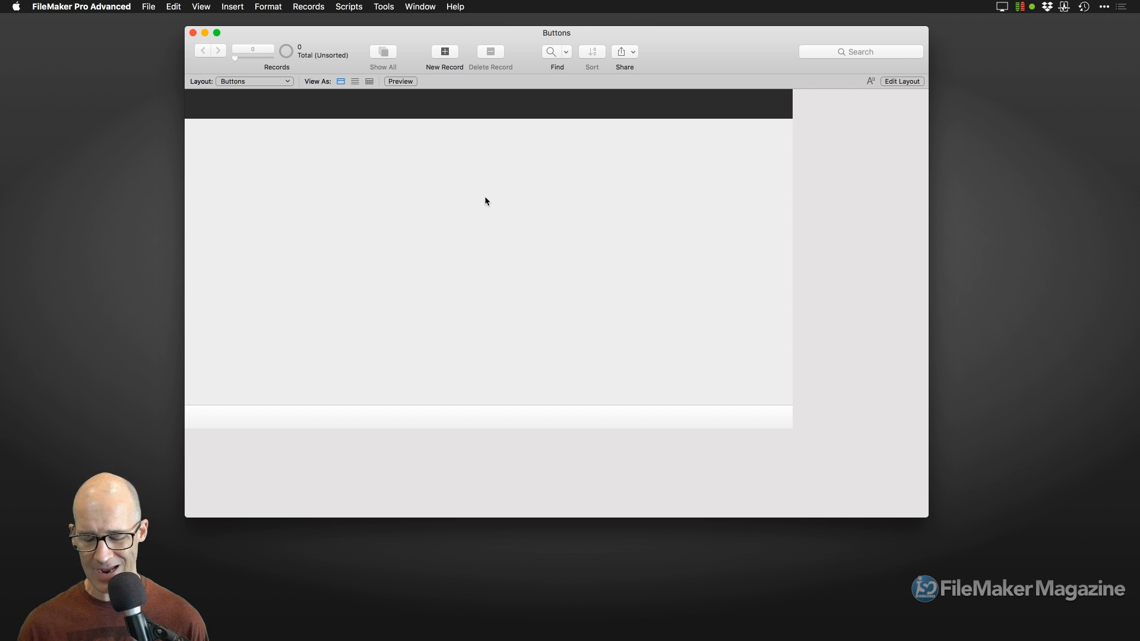
- Open the Buttons layout for editing with the Inspector shown and its measurement units set to points
key("super+l")
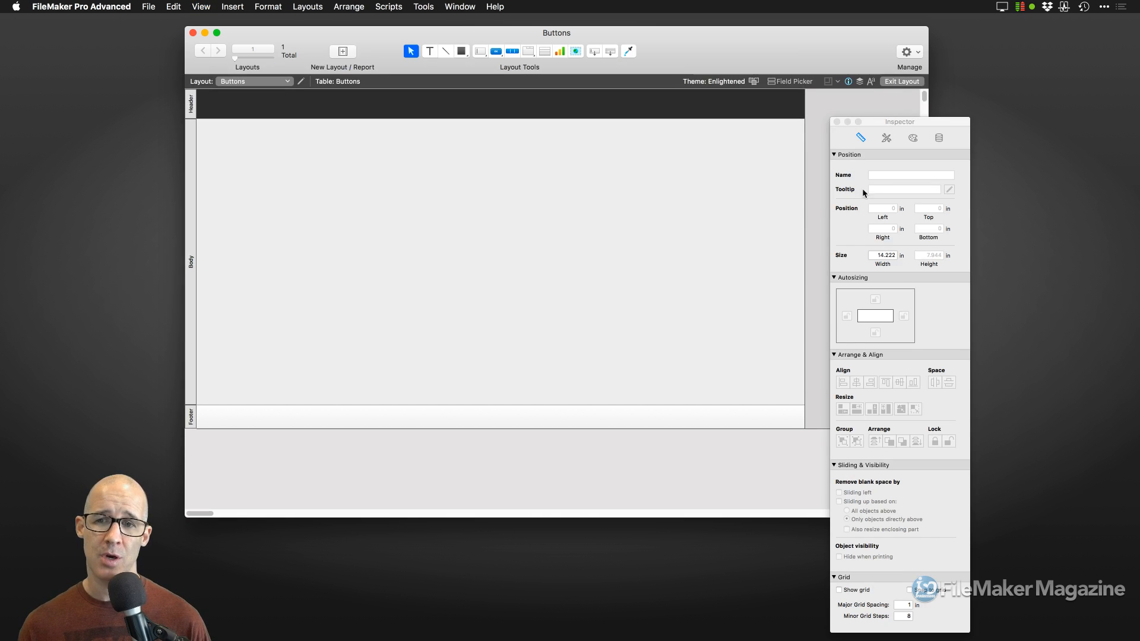
left_click_drag(895, 120, 614, 42)
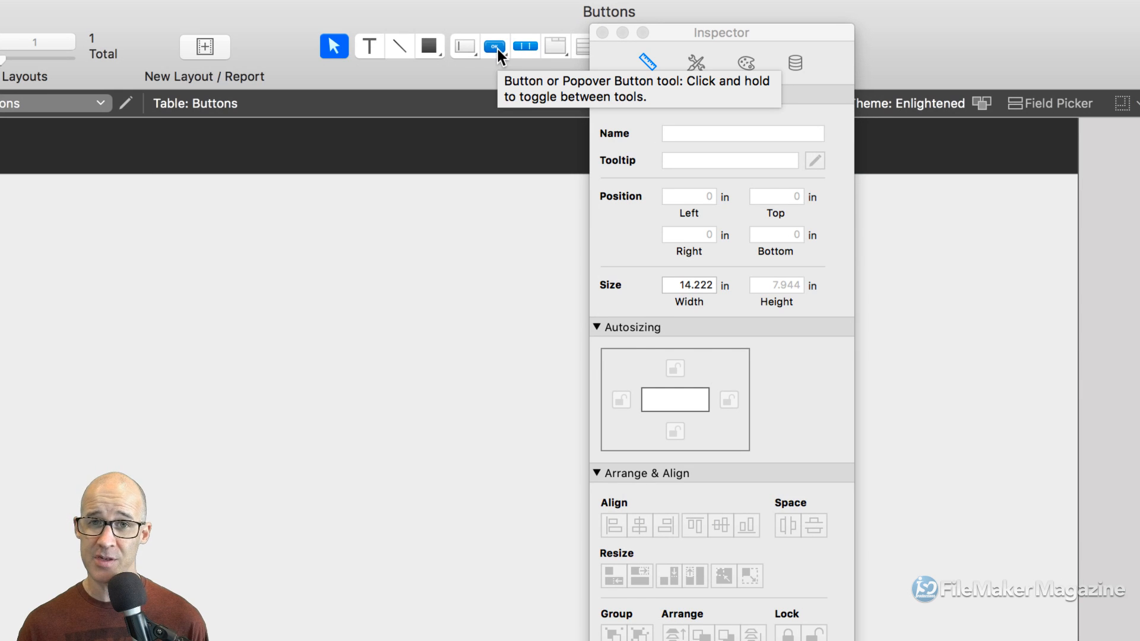
key("super+i")
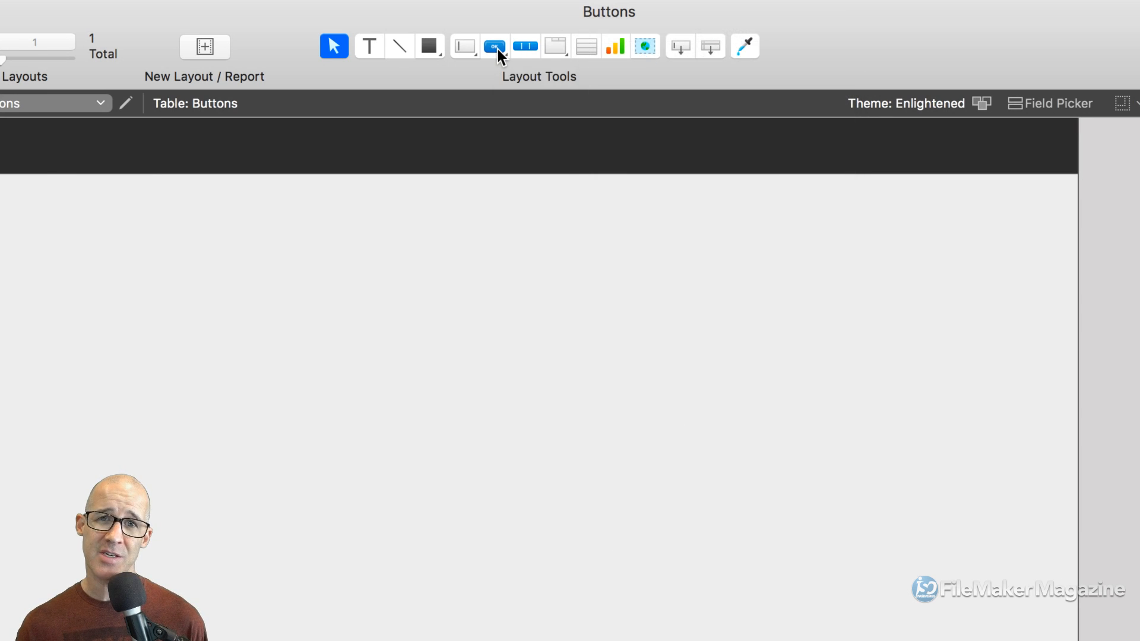
key("super+i")
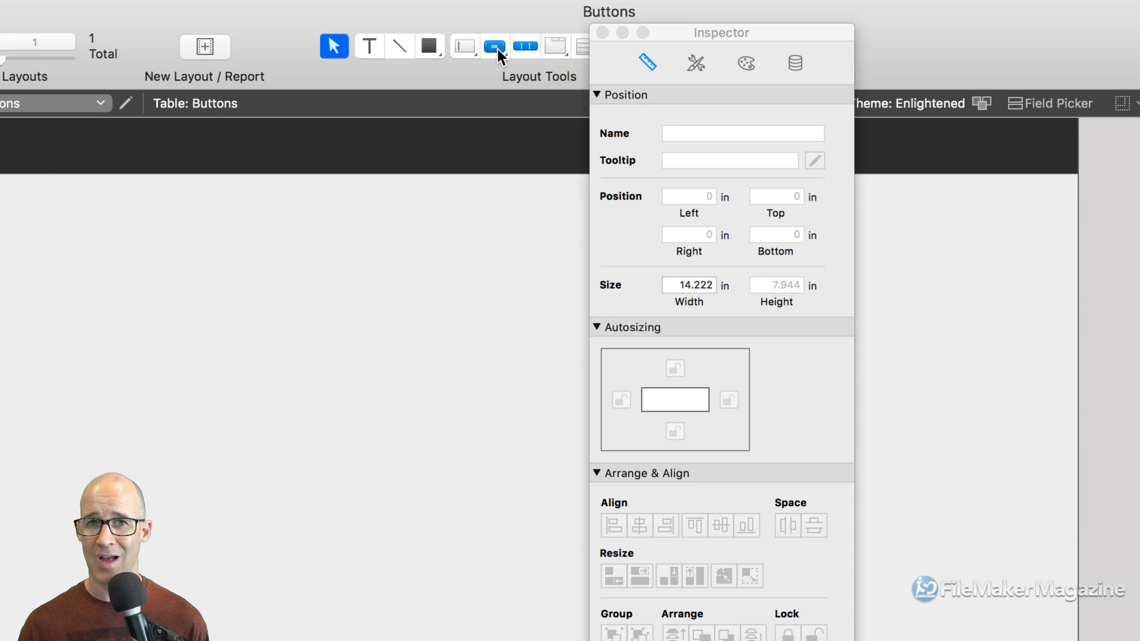
key("super+i")
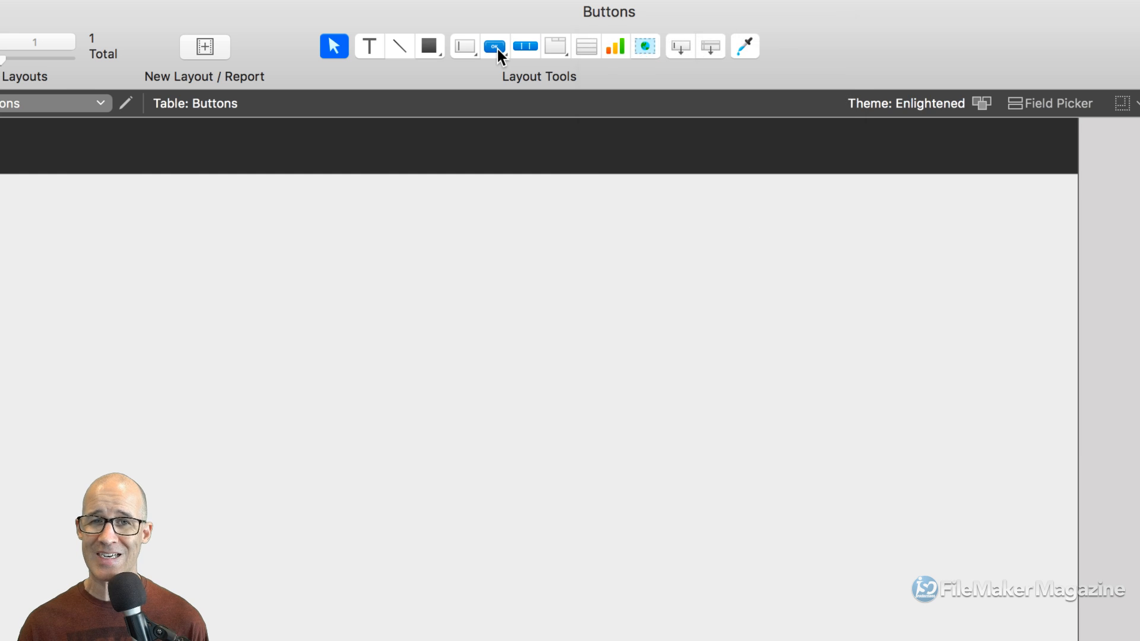
key("super+i")
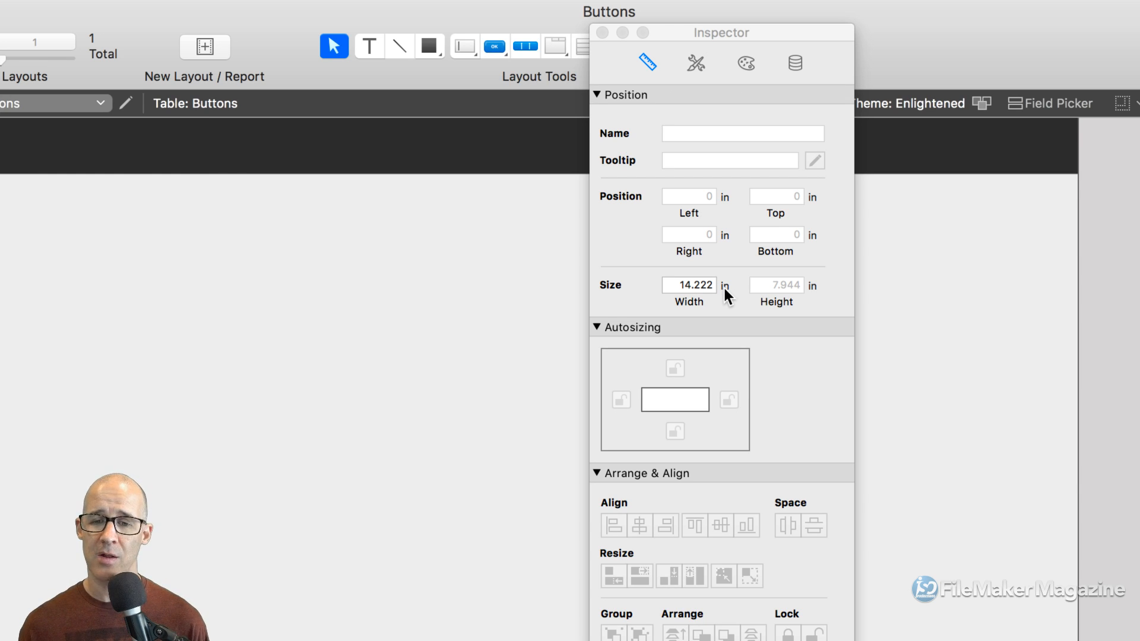
left_click(724, 286)
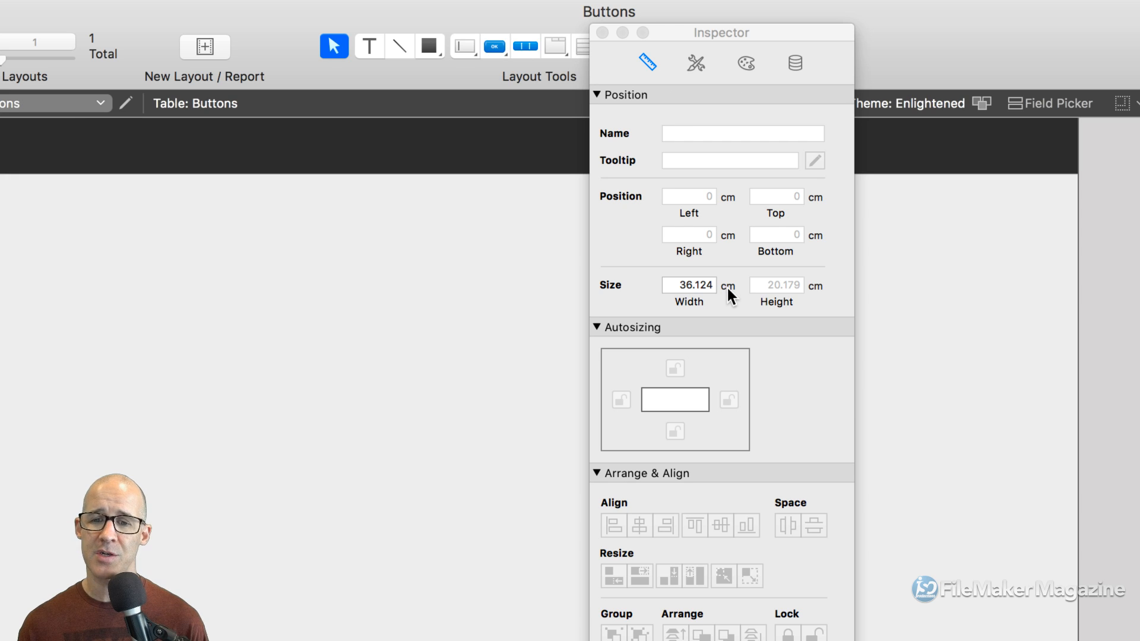
left_click(729, 286)
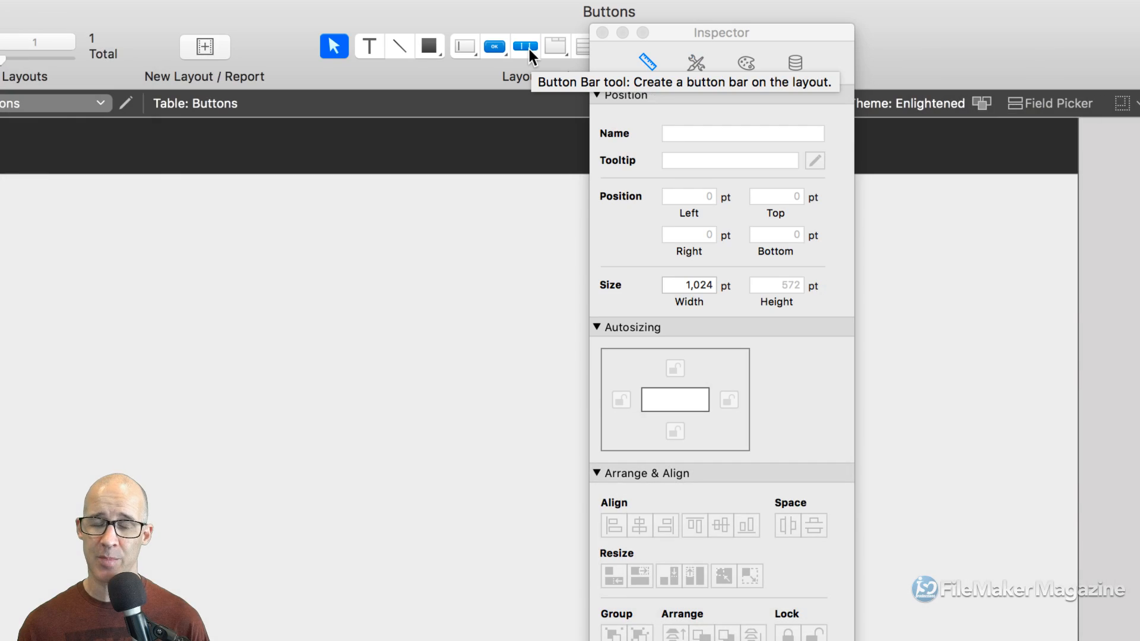
- Draw a button bar about 156 by 40 pt in the upper body of the layout and reduce it to one segment
left_click(528, 48)
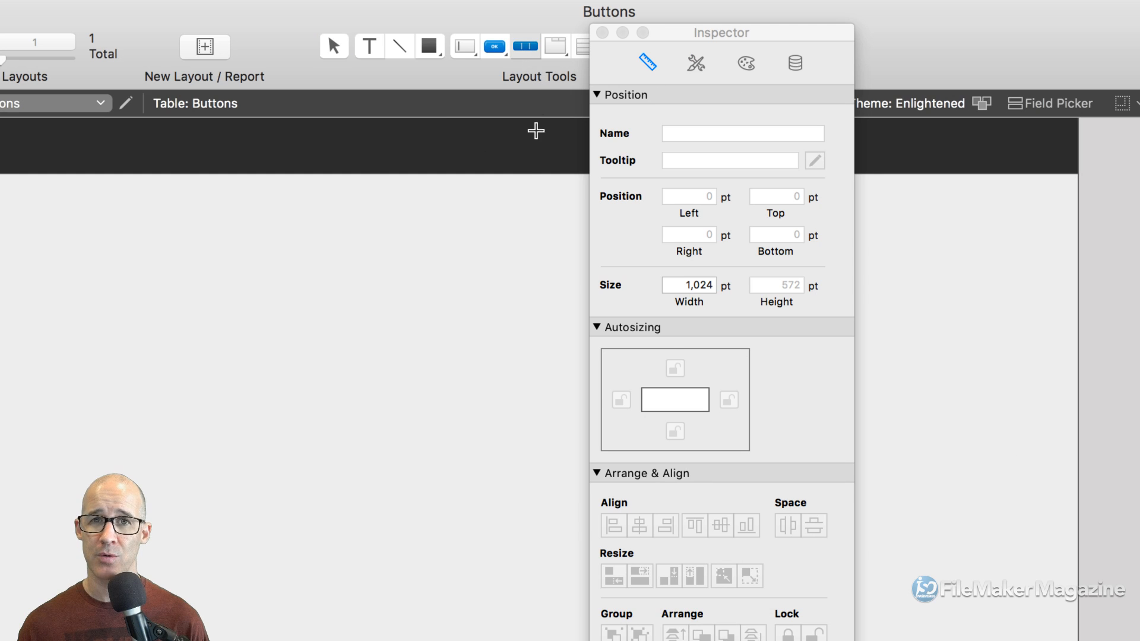
left_click_drag(351, 228, 524, 270)
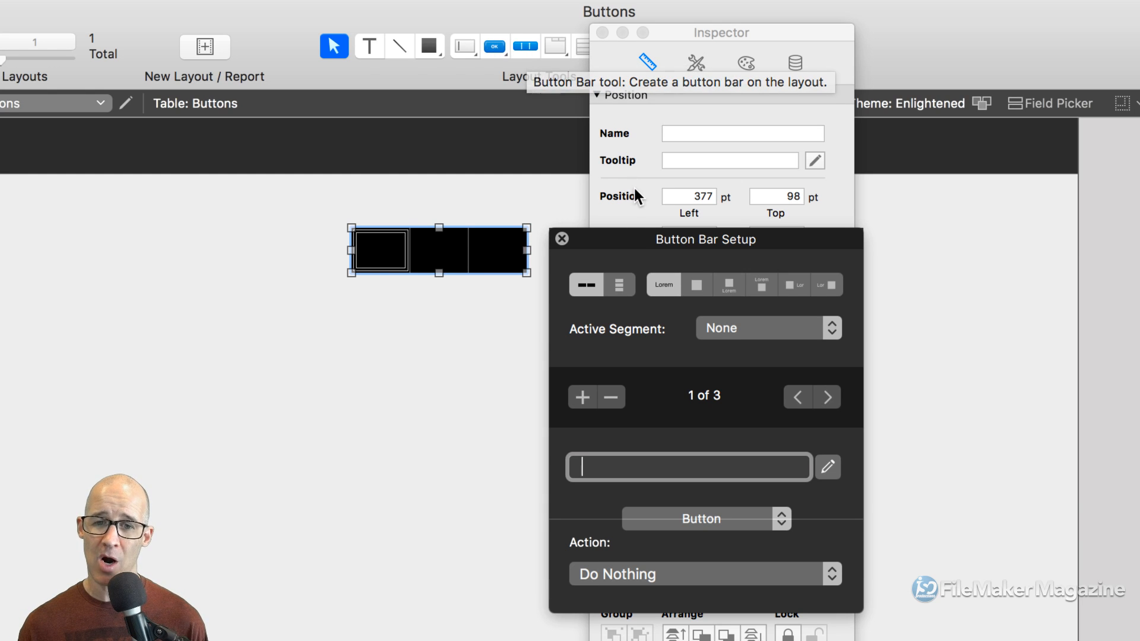
left_click_drag(639, 235, 628, 91)
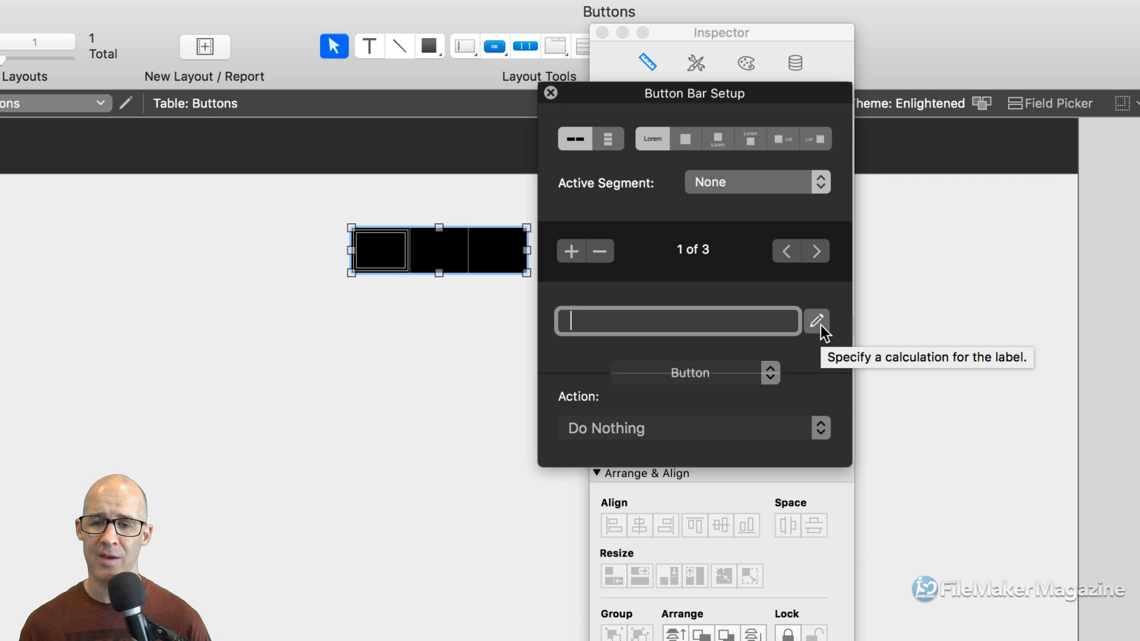
left_click(598, 251)
left_click(598, 251)
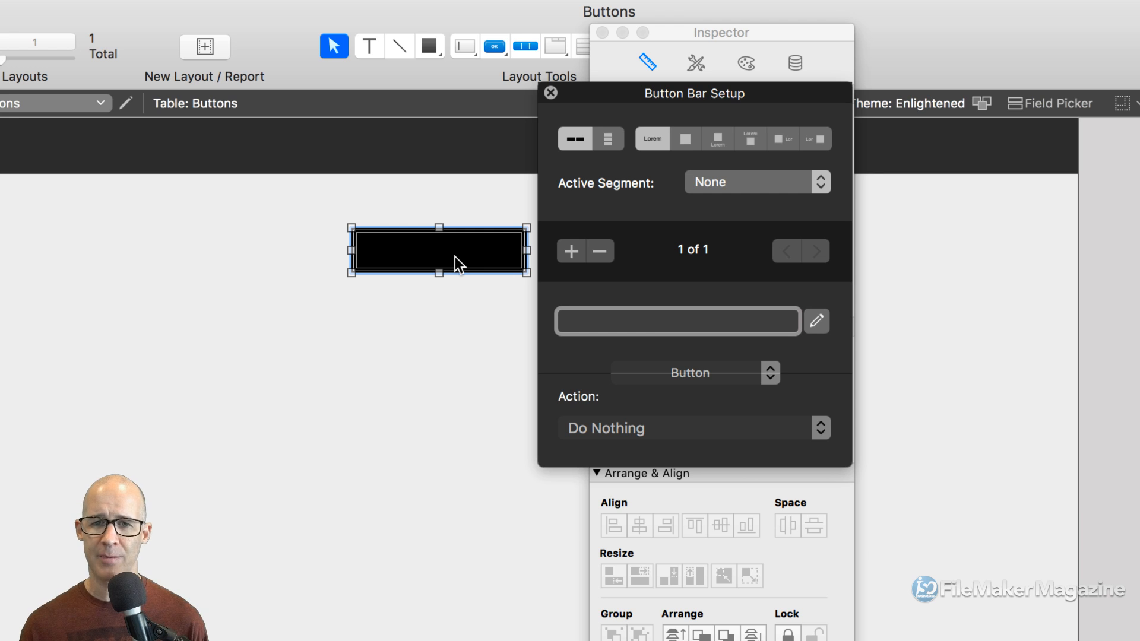
left_click(551, 94)
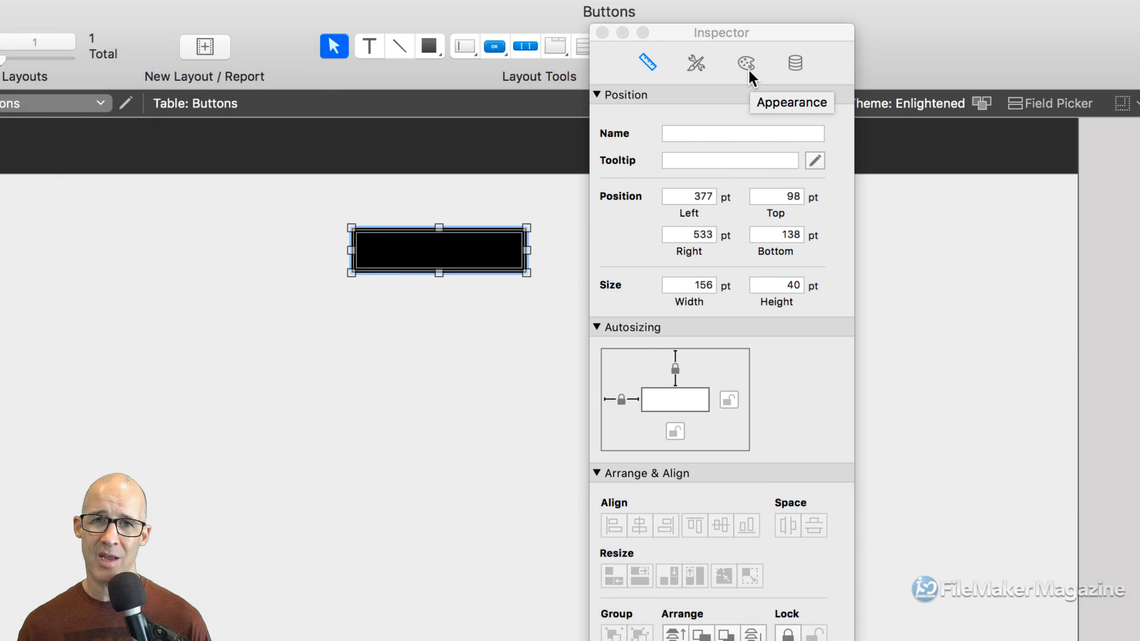
- Label the button bar's single segment with the text calculation "Button"
left_click(748, 67)
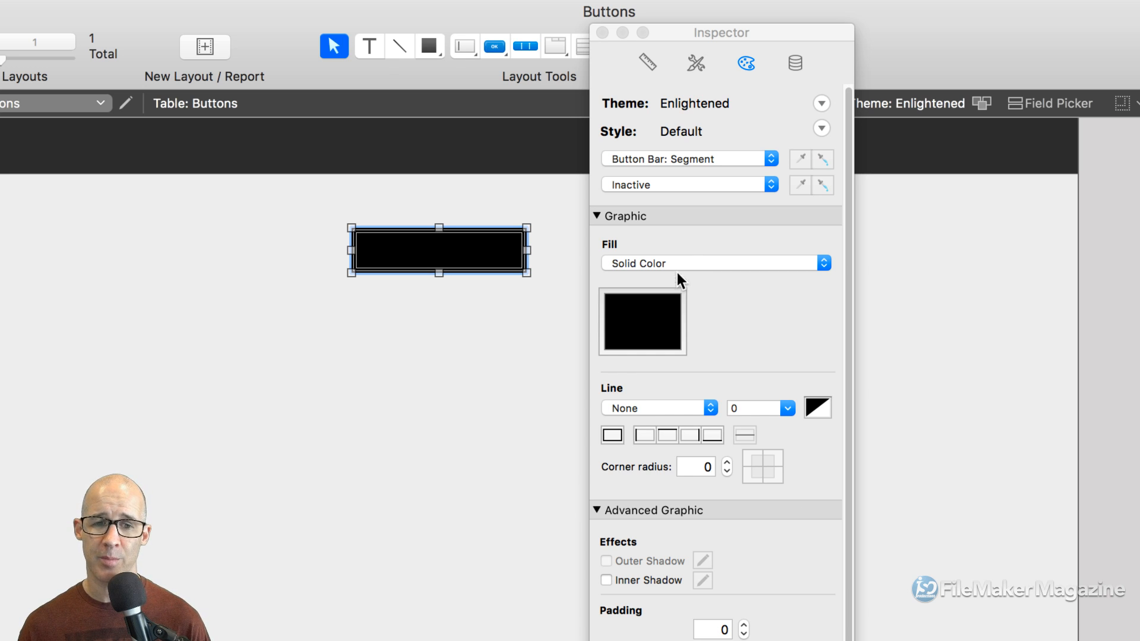
double_click(473, 250)
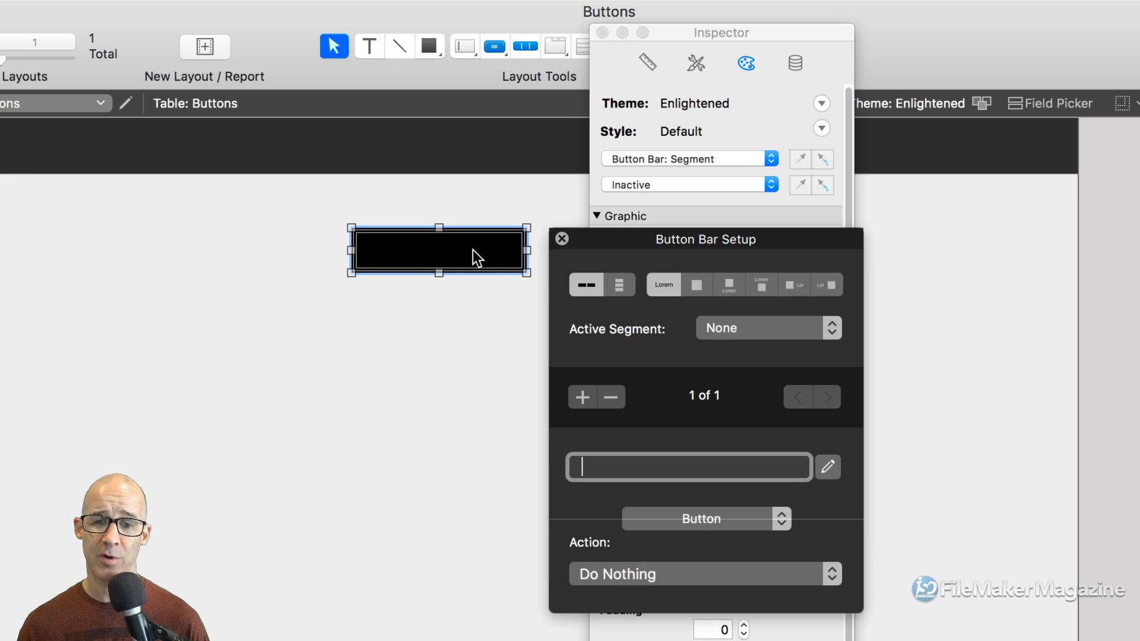
left_click_drag(646, 240, 649, 108)
type("\"Bi")
key("BackSpace")
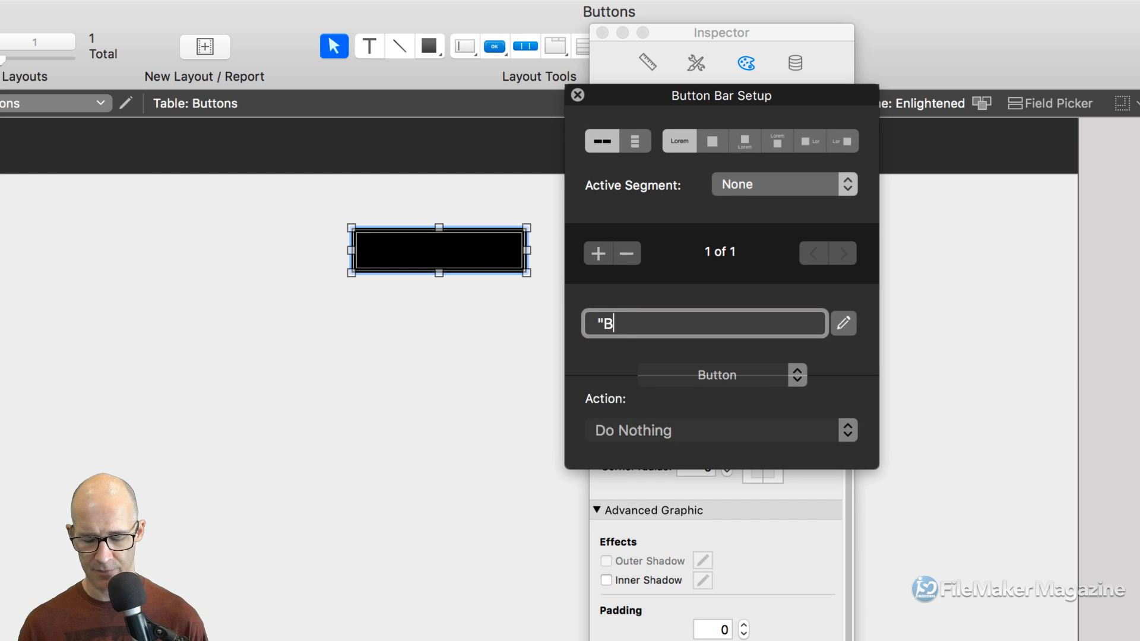
type("utton\"")
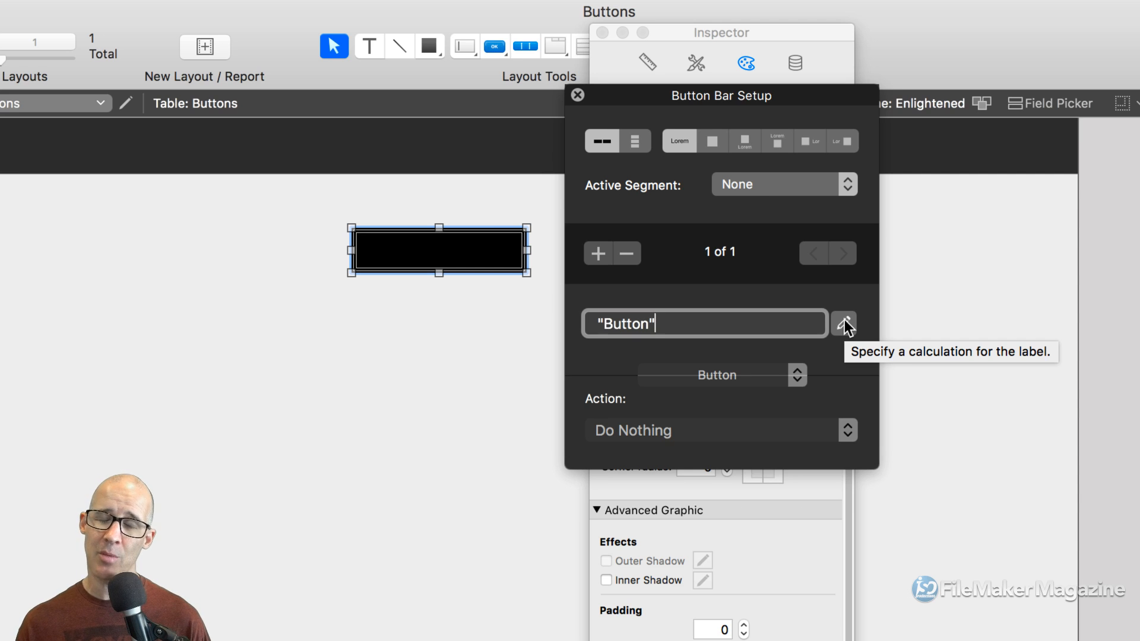
left_click(578, 95)
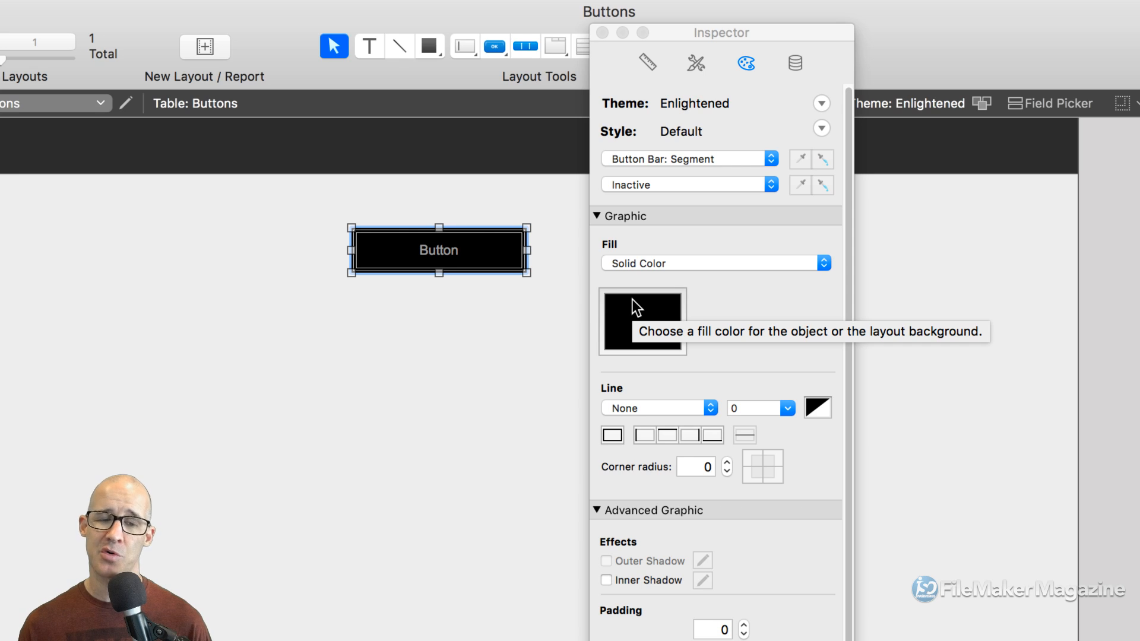
- Set the fill of the button bar segment's Inactive state to None and review the available object states
left_click(651, 263)
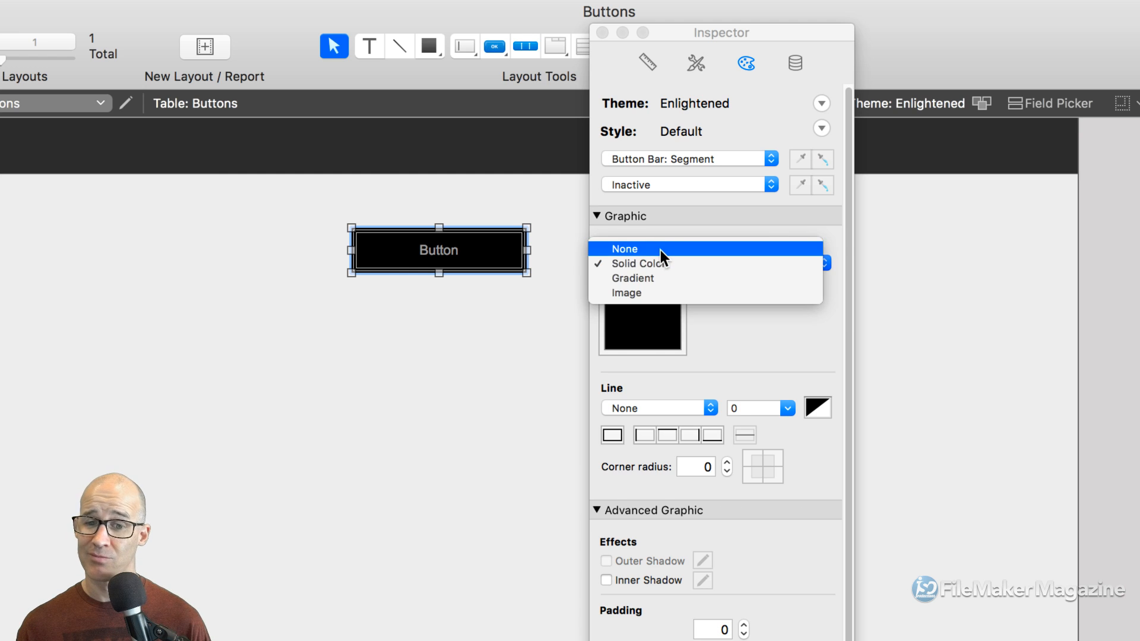
left_click(660, 247)
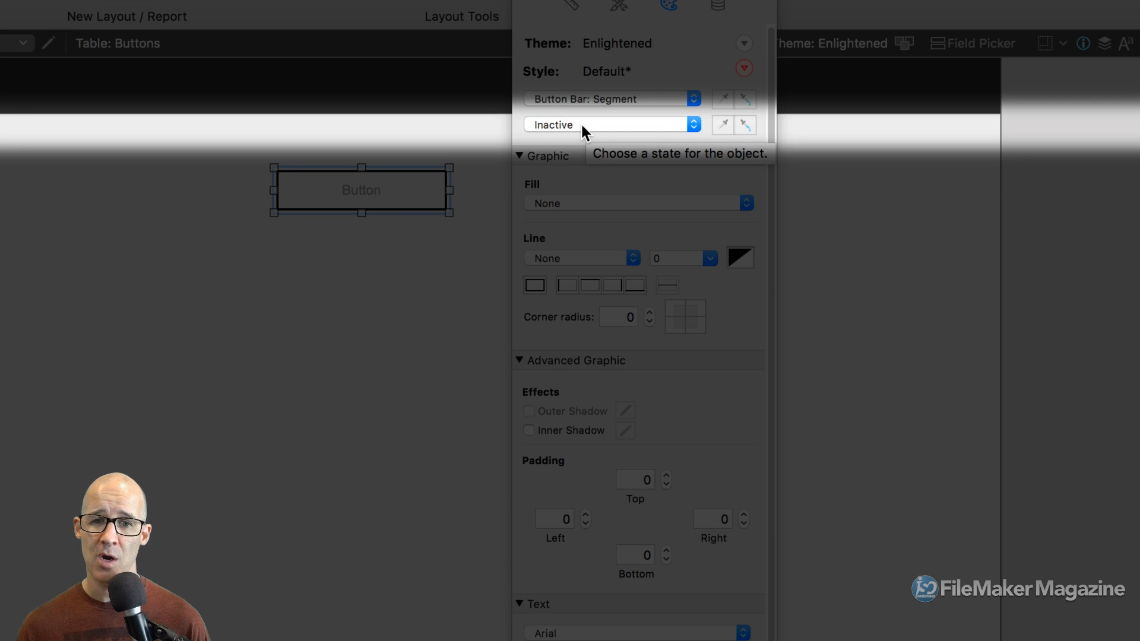
left_click(580, 123)
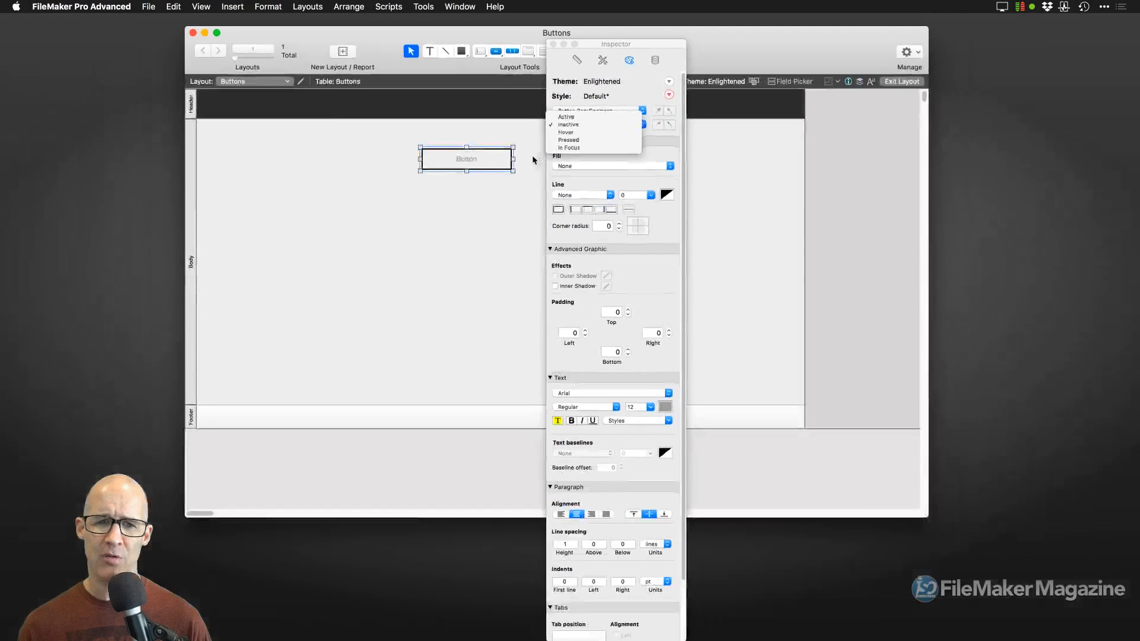
left_click(485, 185)
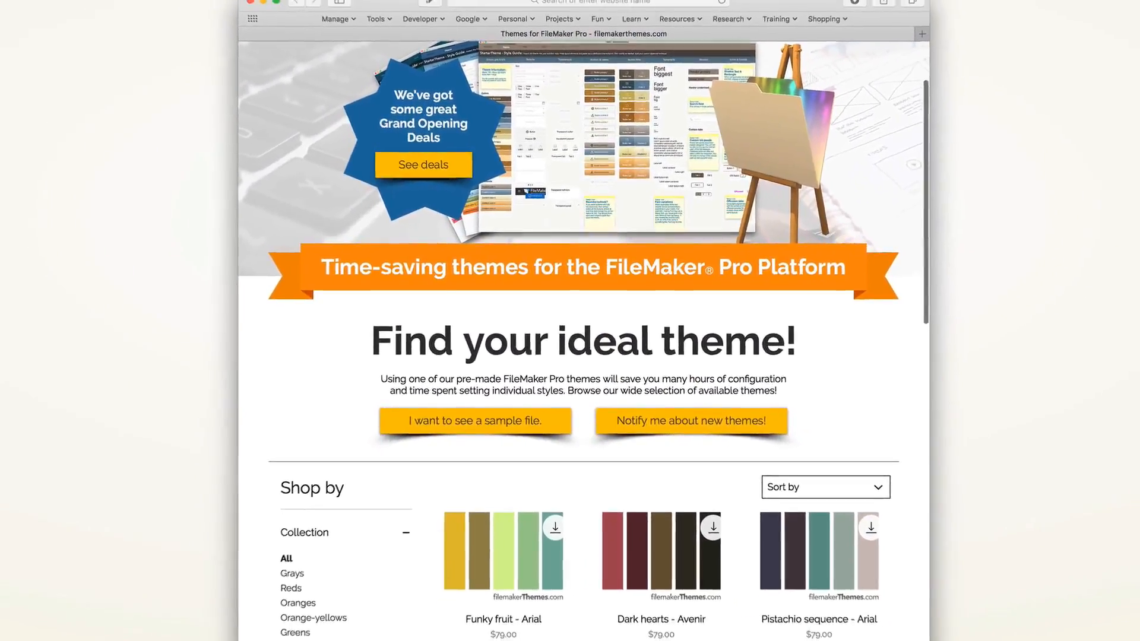
- Switch to Safari and browse the themes offered on filemakerthemes.com
scroll(585, 350, "down", 2)
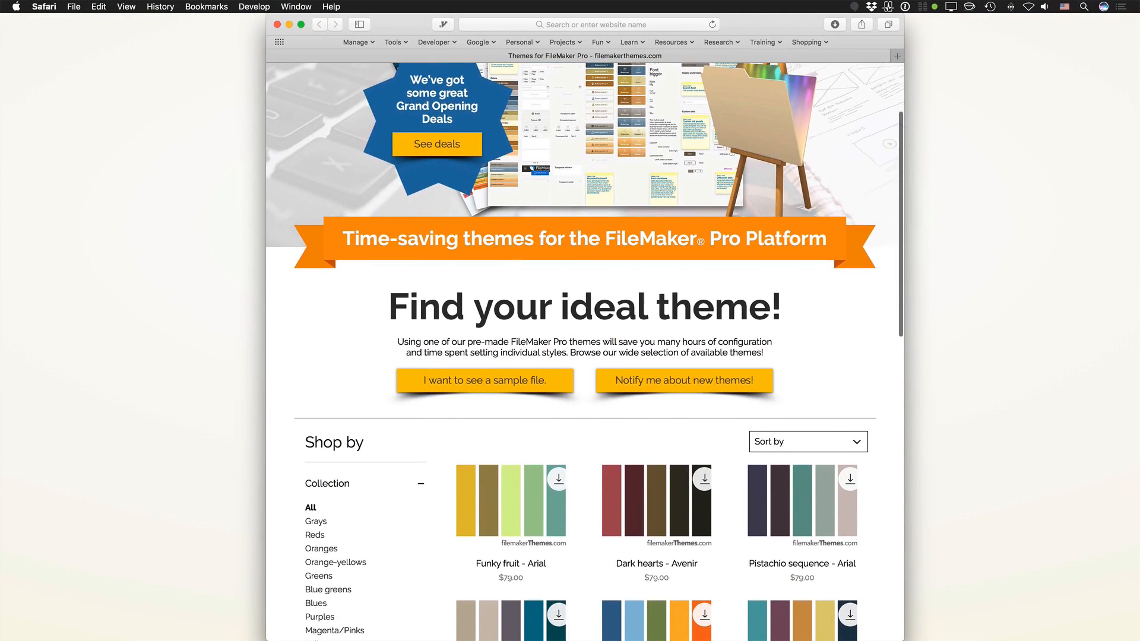
scroll(585, 351, "down", 2)
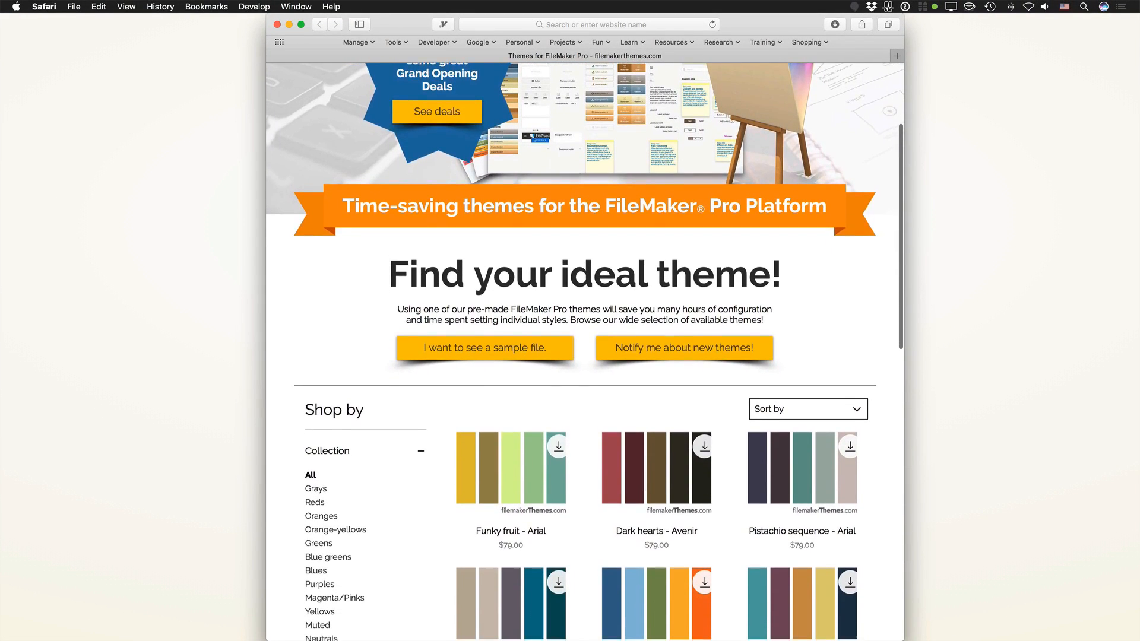
scroll(584, 351, "down", 1)
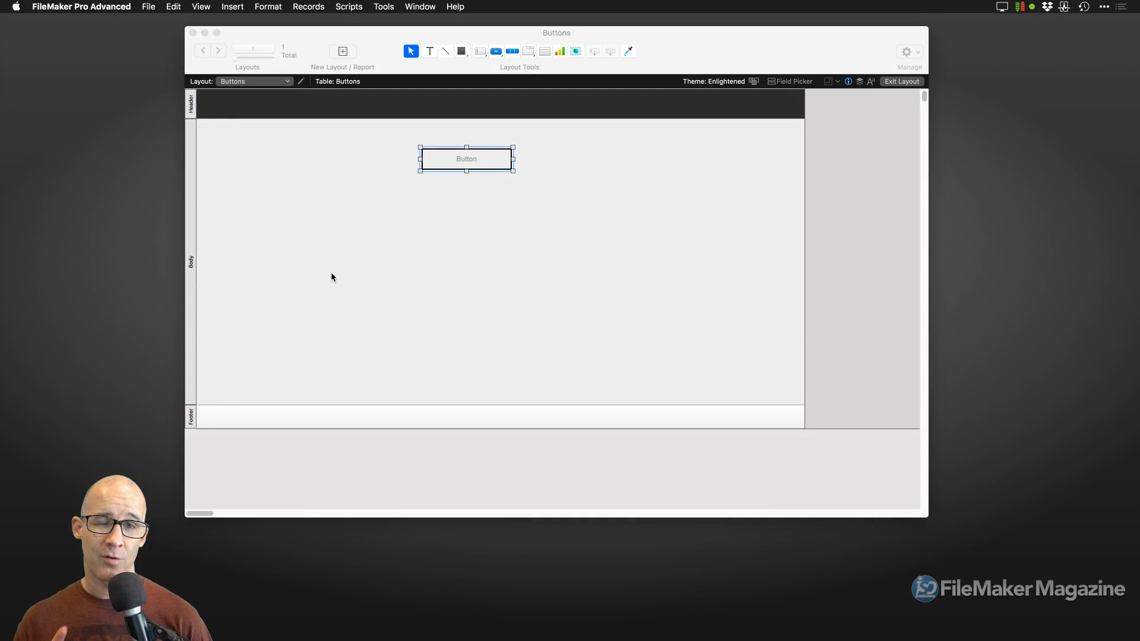
- Back in FileMaker Pro, give the whole button bar a solid blue border with a line thickness of 1 pt
left_click(498, 197)
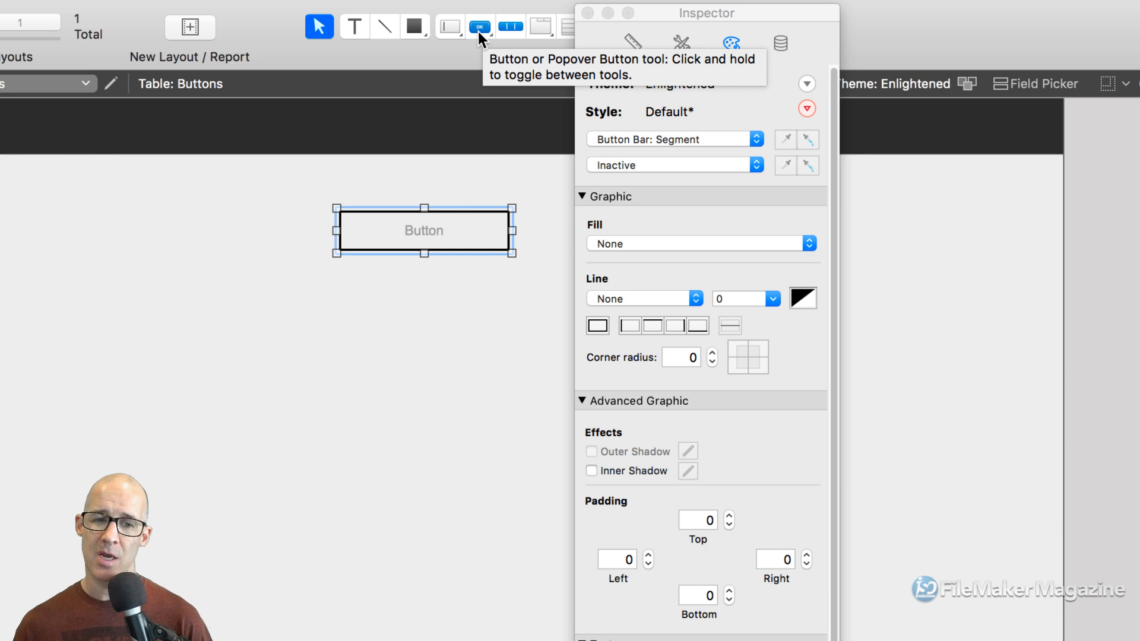
left_click(504, 289)
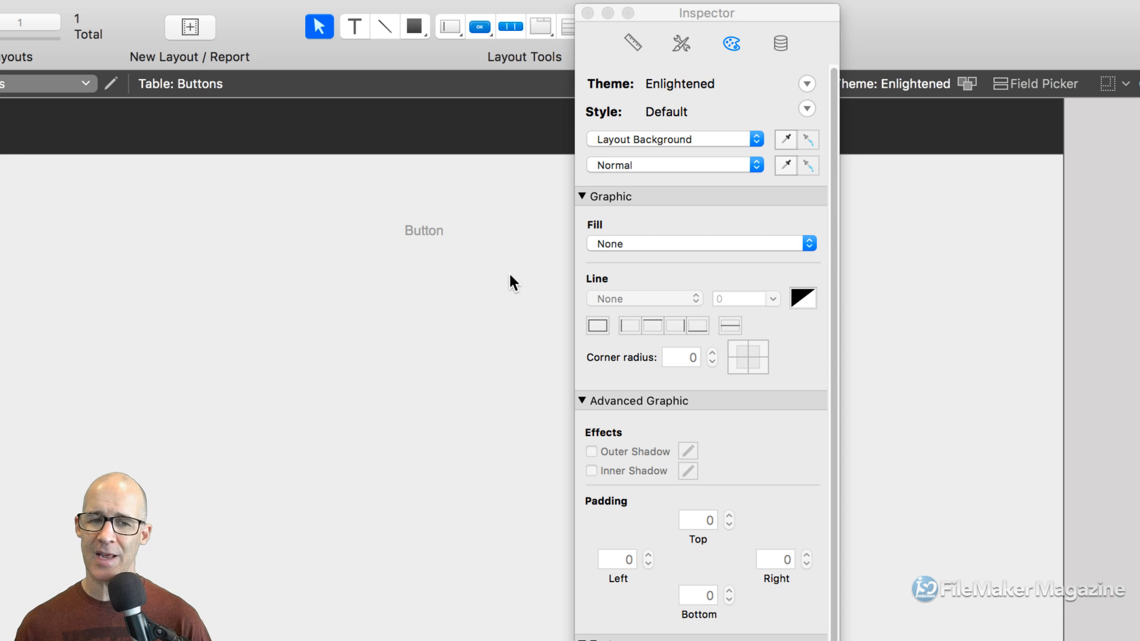
left_click(462, 234)
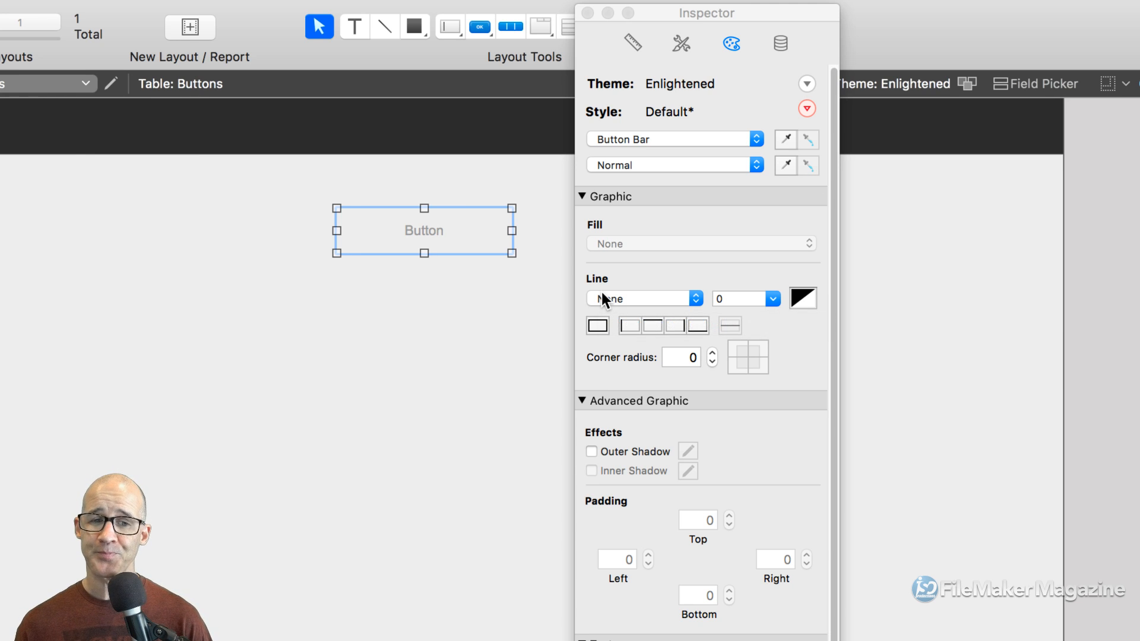
left_click(661, 298)
left_click(660, 314)
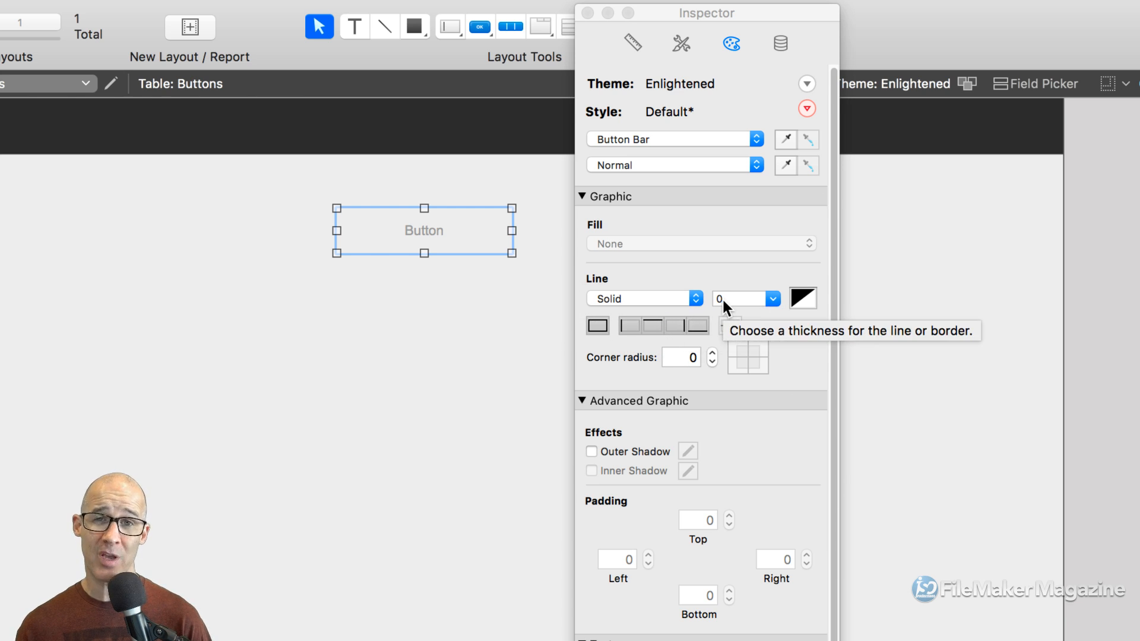
left_click(771, 301)
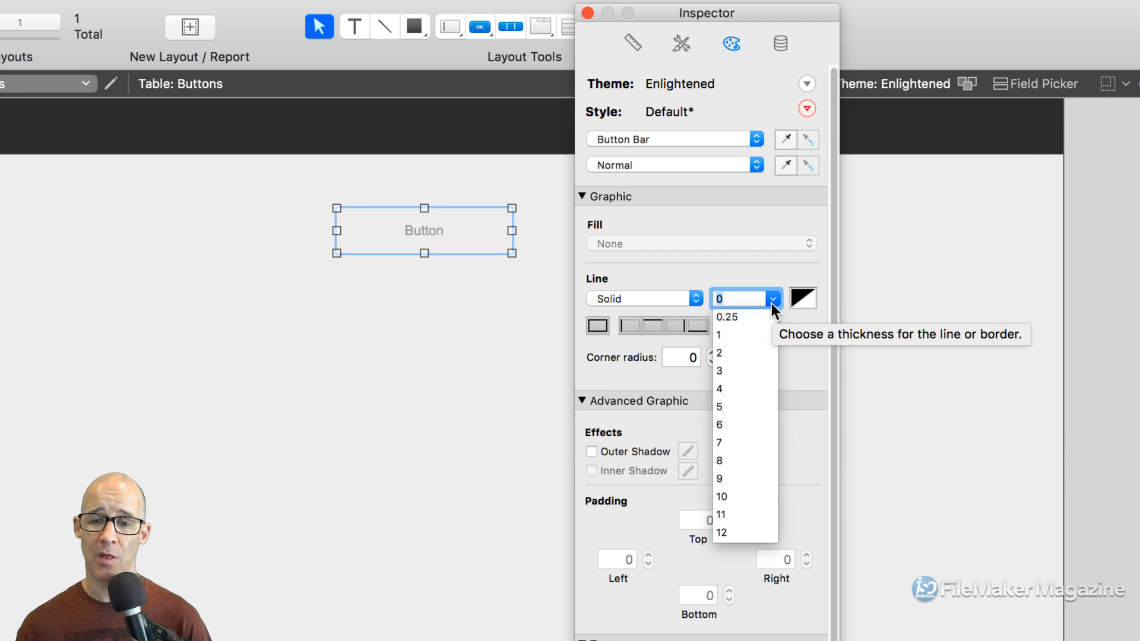
left_click(725, 333)
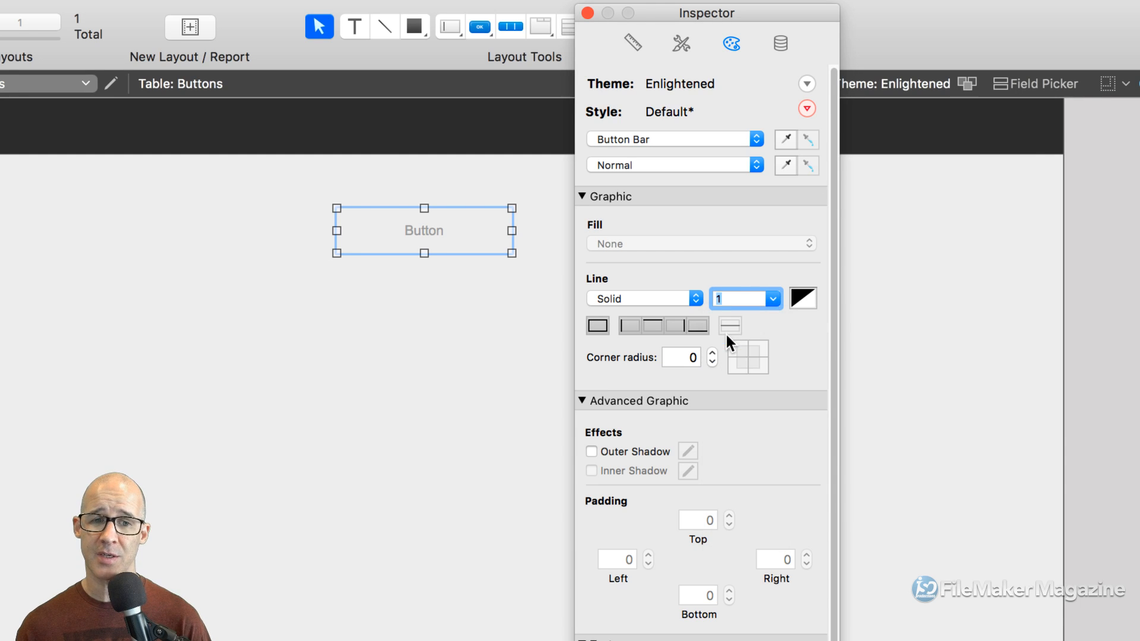
left_click(802, 297)
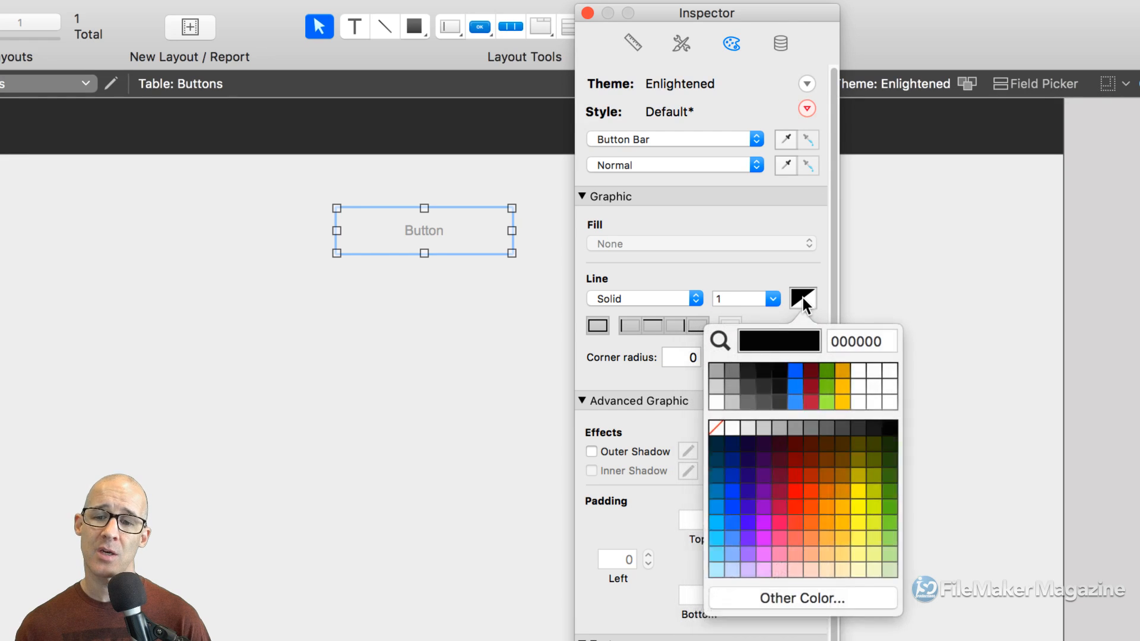
left_click(793, 384)
left_click(501, 345)
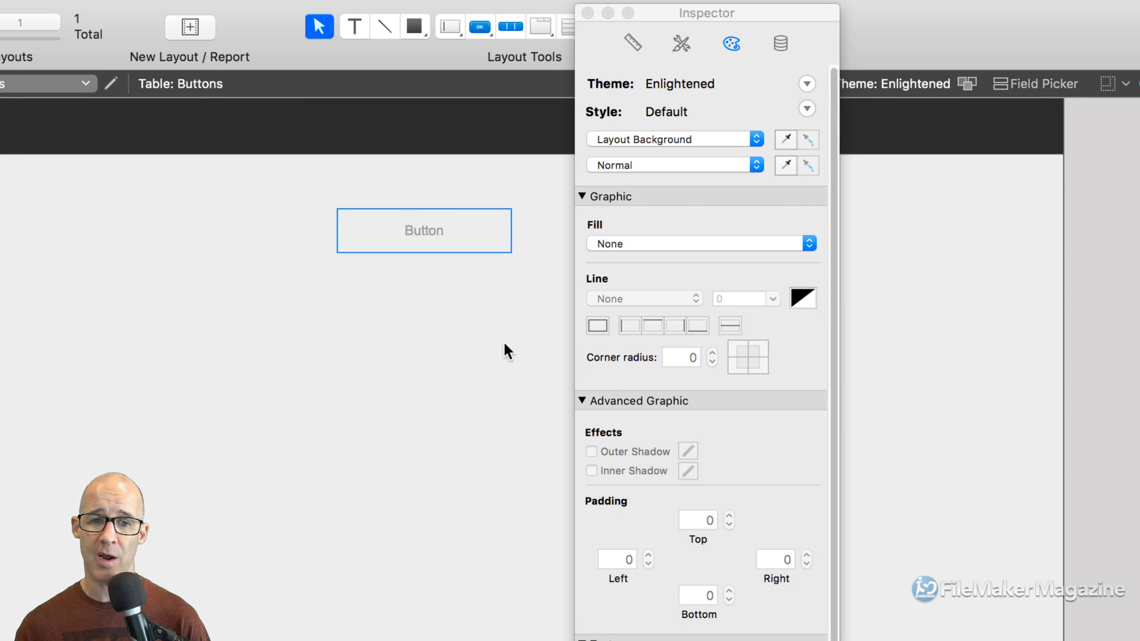
- Give the button bar segment's Inactive state a solid amber border with a line thickness of 1 pt
left_click(422, 233)
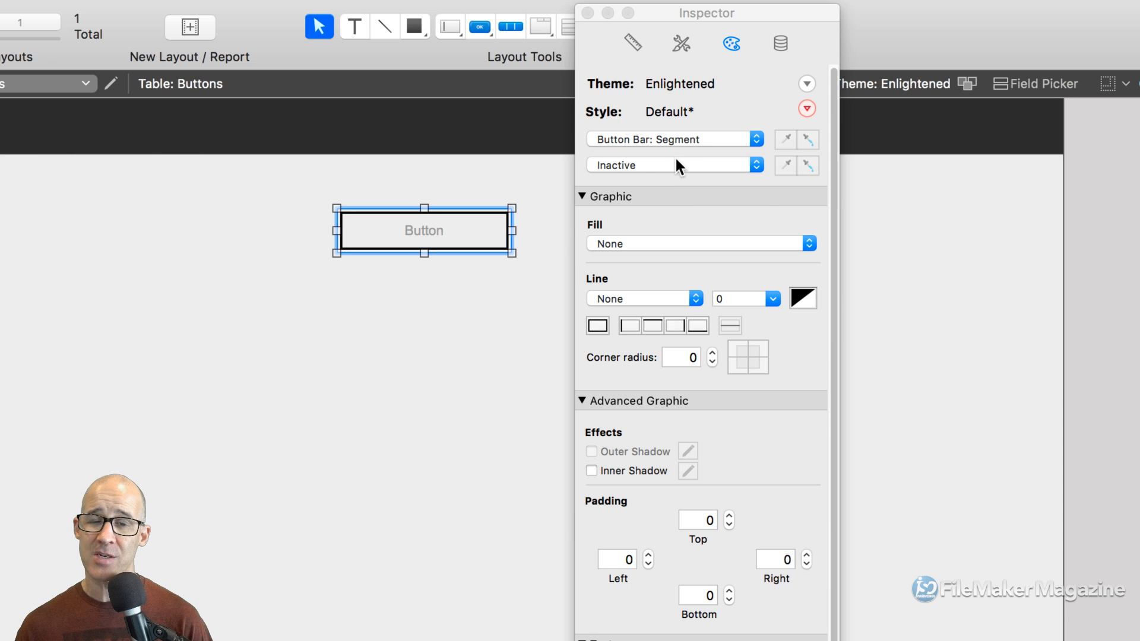
left_click(629, 163)
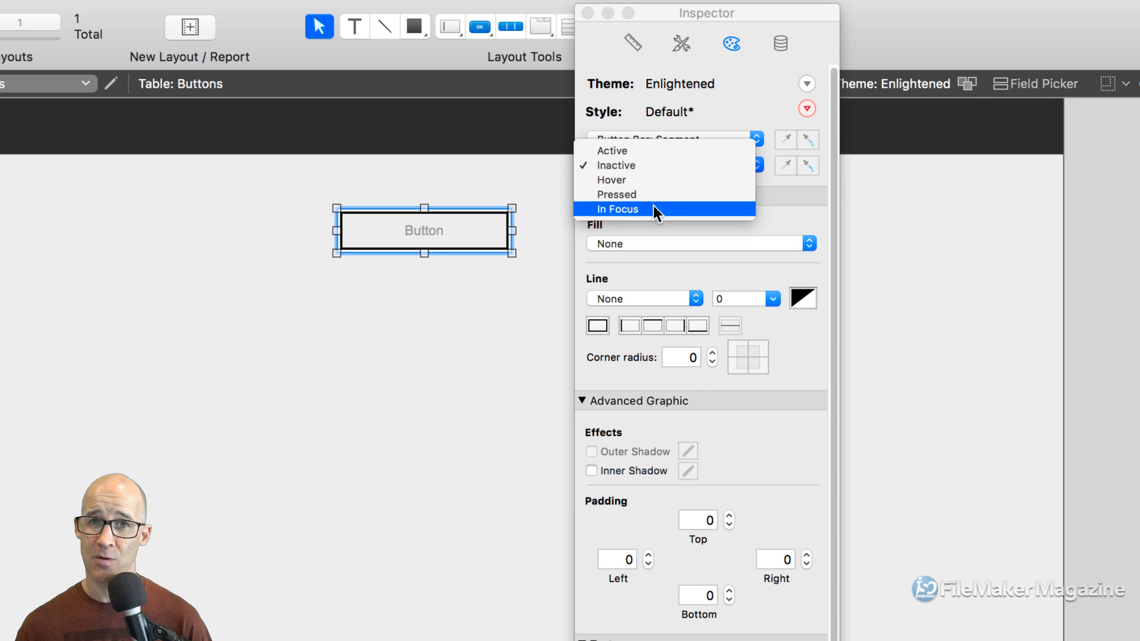
left_click(815, 228)
left_click(685, 298)
left_click(678, 309)
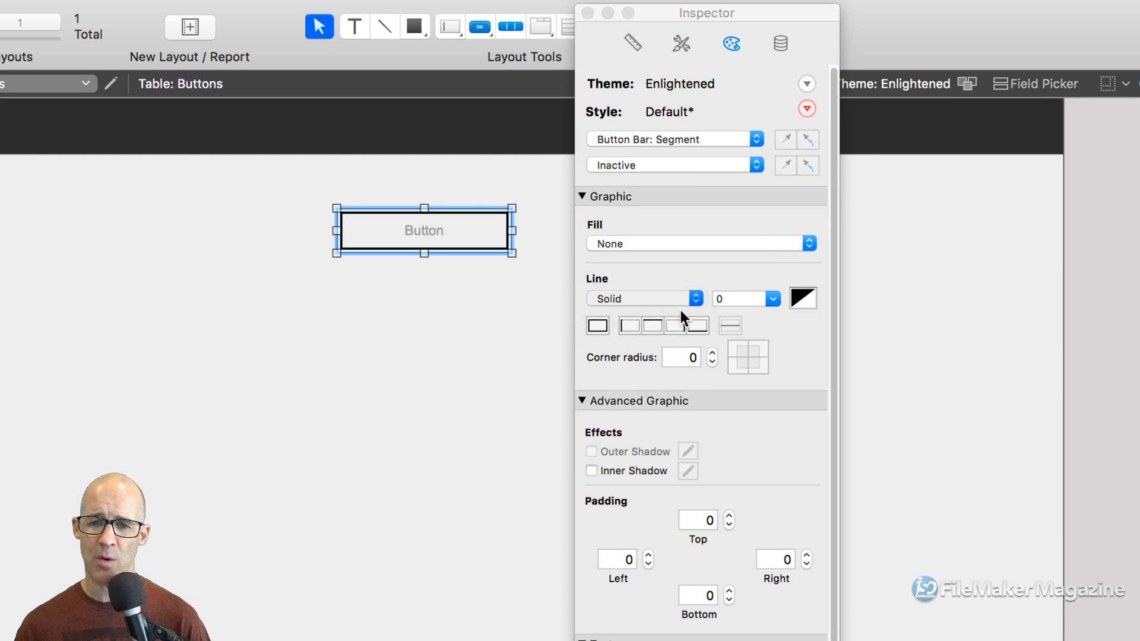
left_click(771, 299)
left_click(732, 335)
left_click(803, 298)
left_click(839, 387)
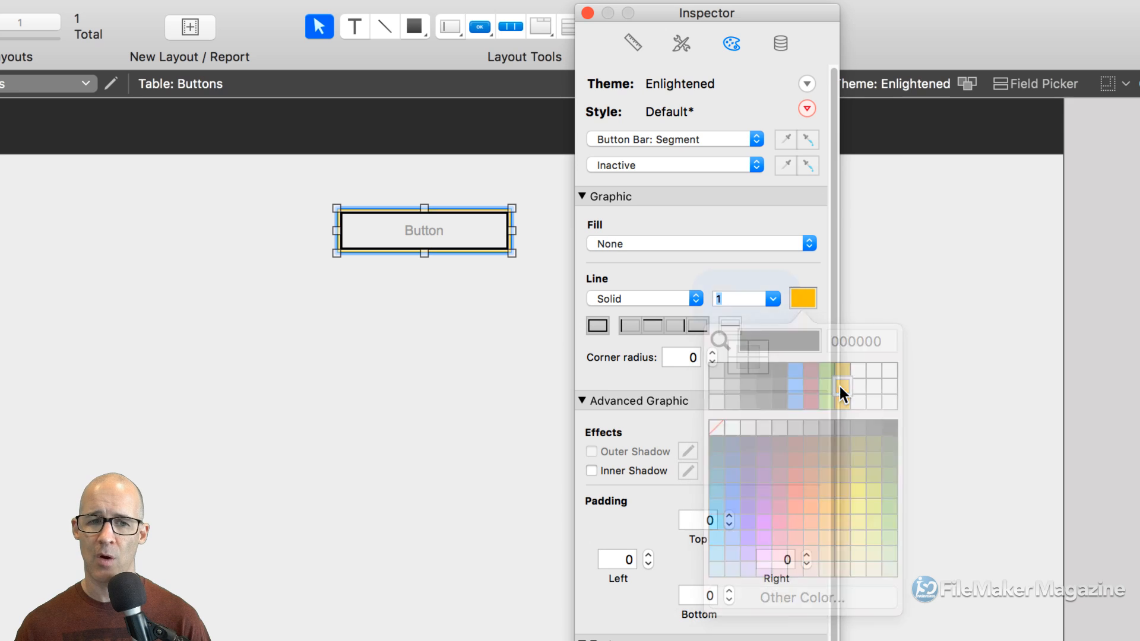
left_click(480, 286)
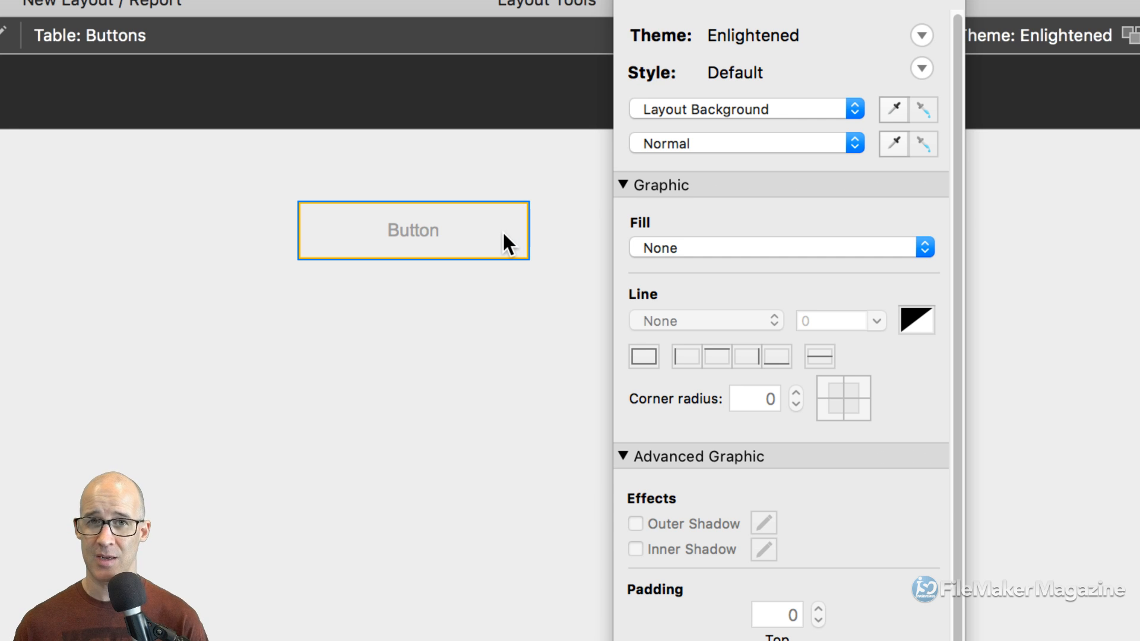
- Make the border colour of the button bar segment's Inactive state transparent, keeping the line style solid
left_click(479, 232)
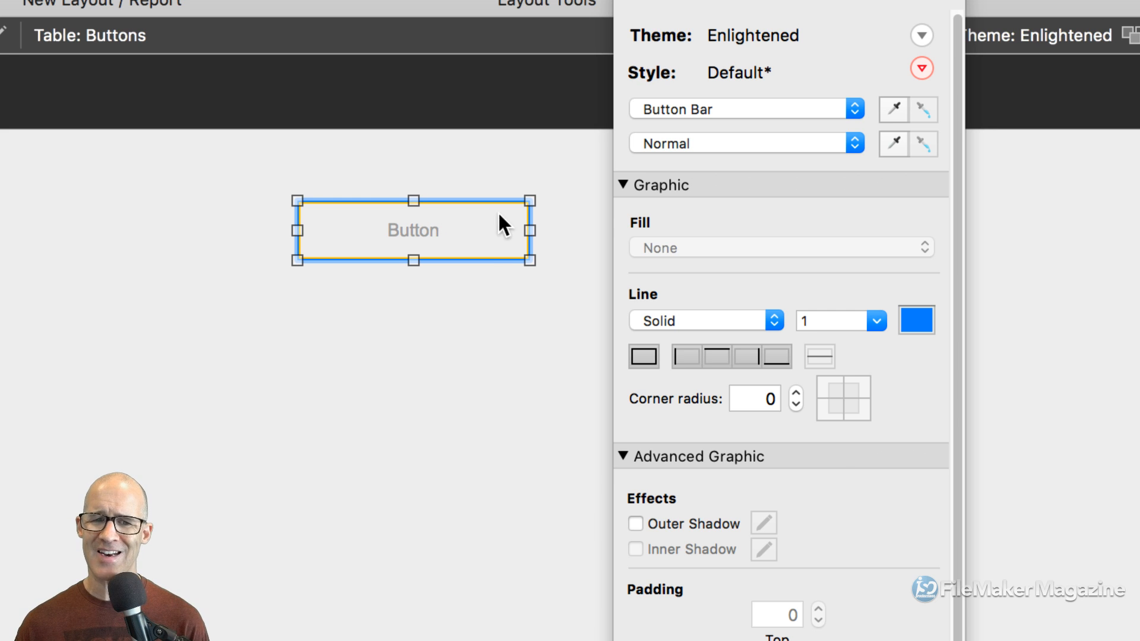
left_click(484, 267)
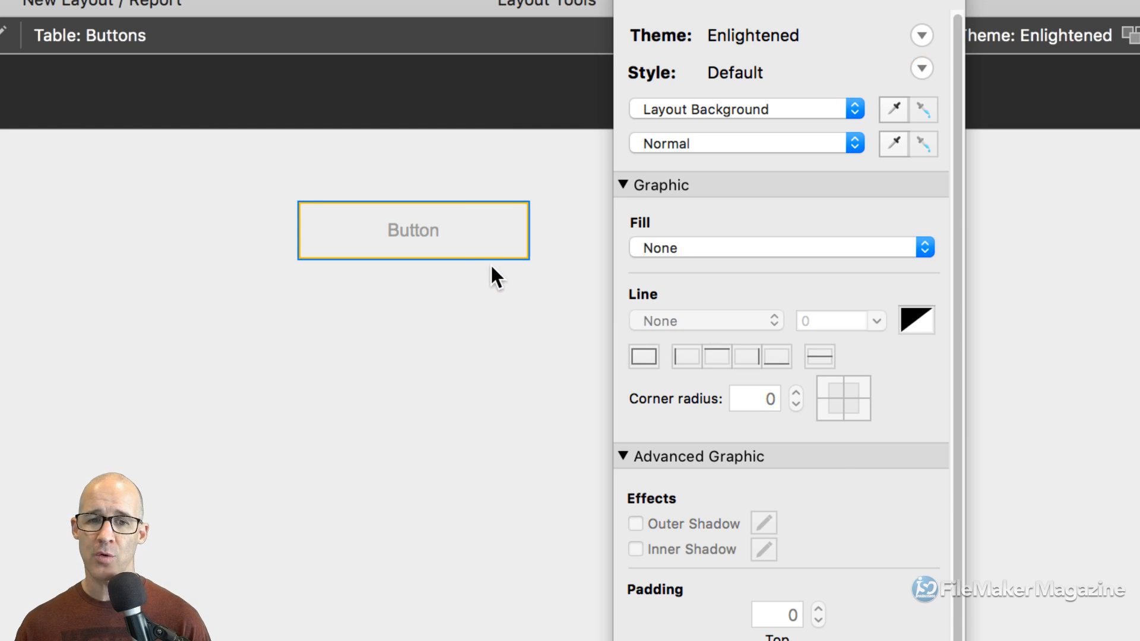
left_click(470, 235)
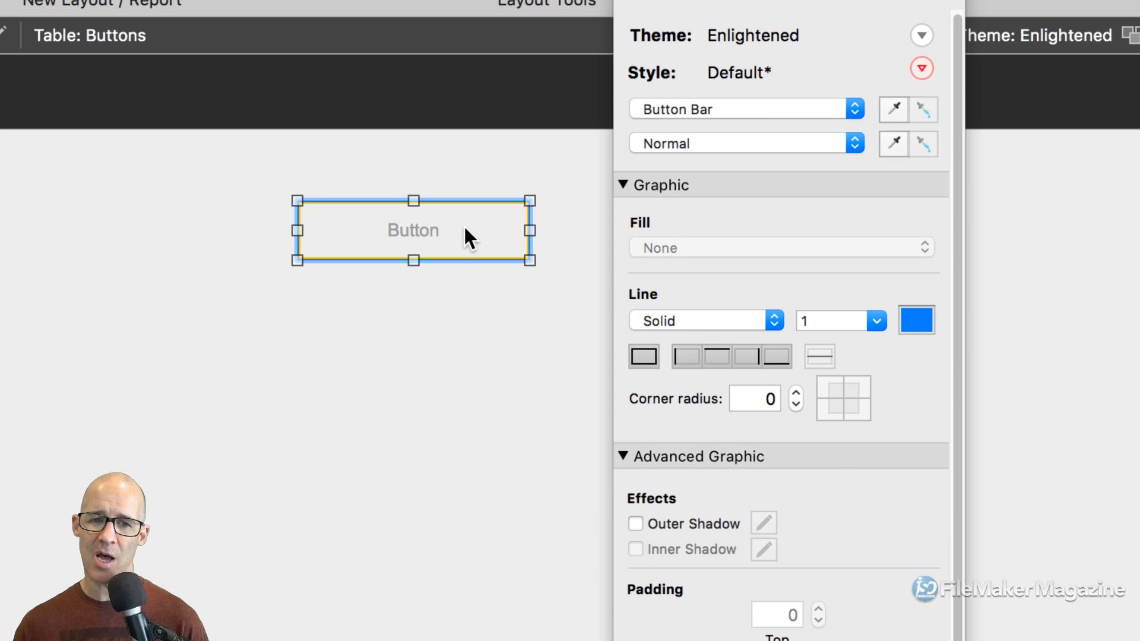
left_click(464, 228)
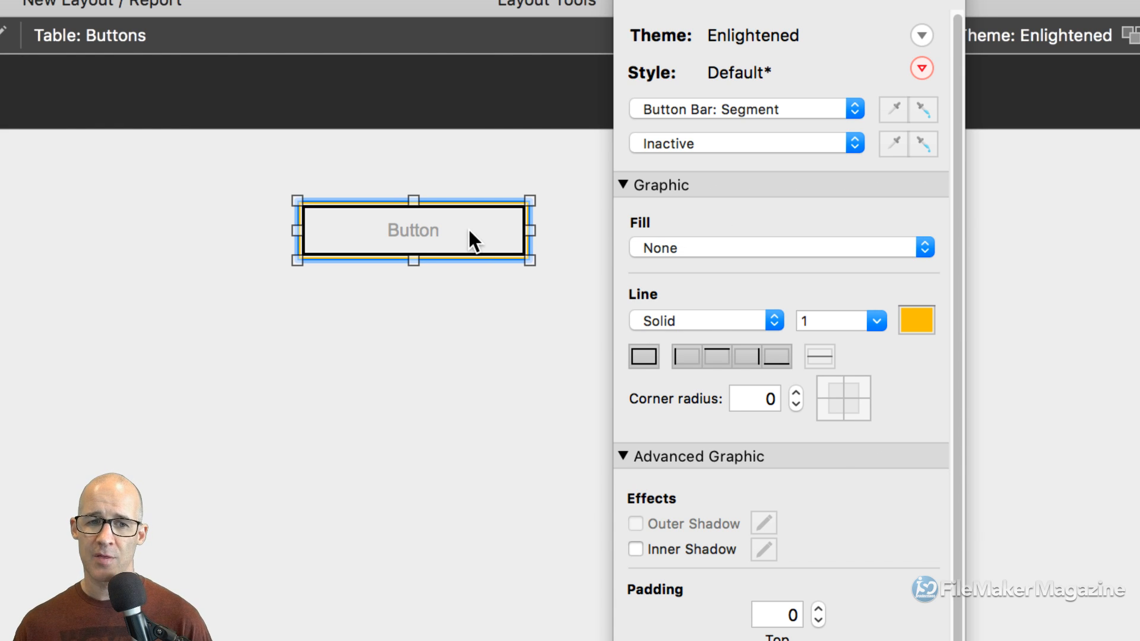
left_click(709, 327)
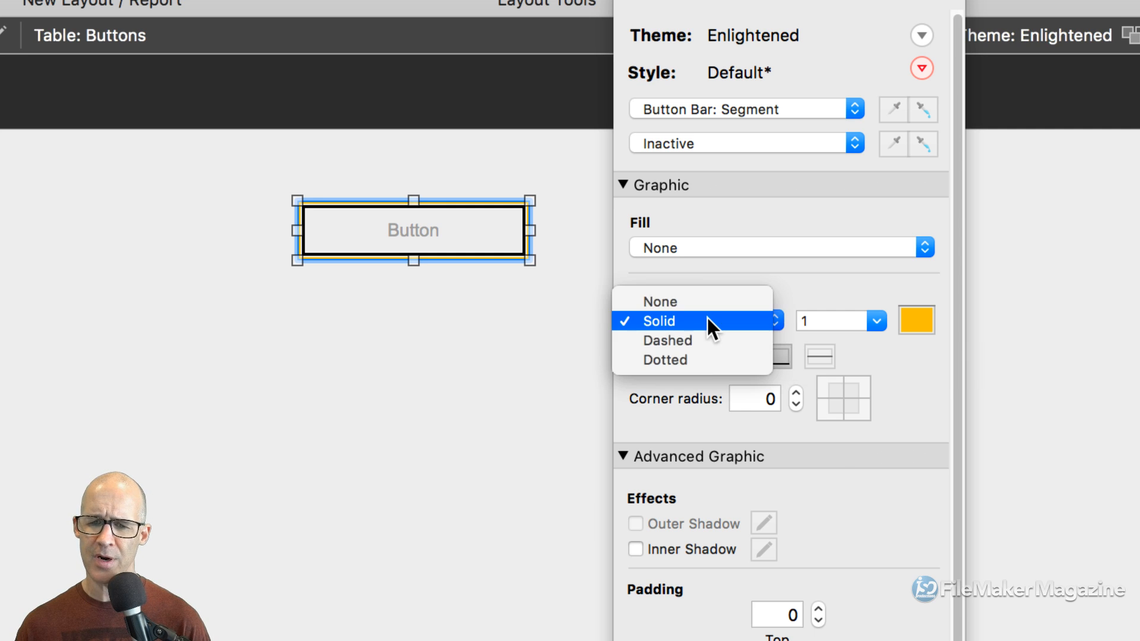
left_click(799, 321)
left_click(917, 321)
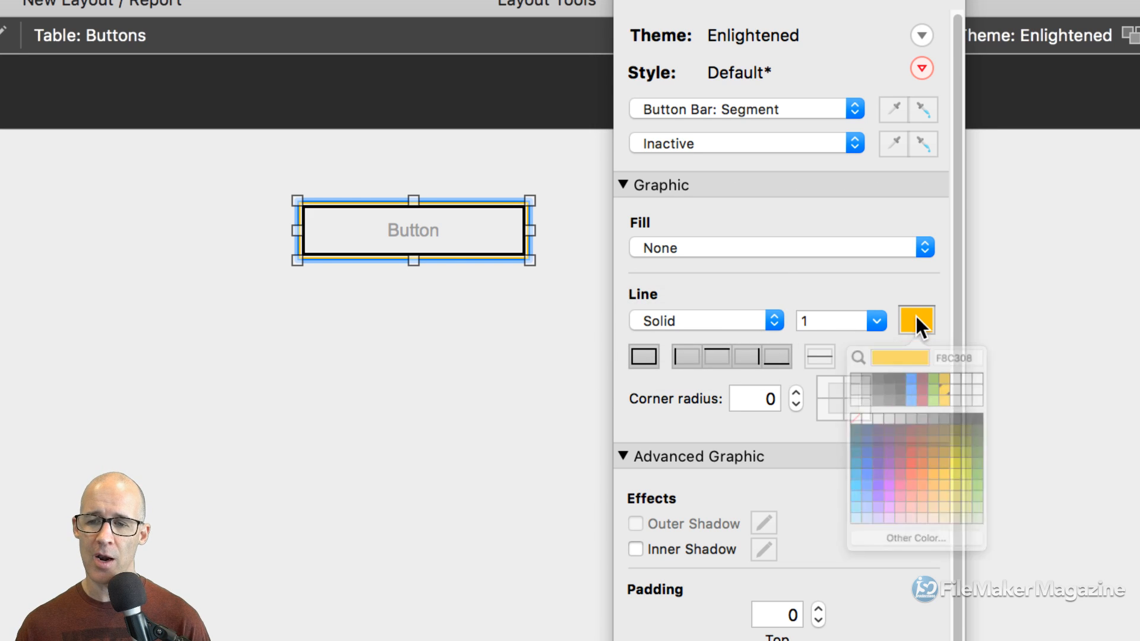
left_click(802, 490)
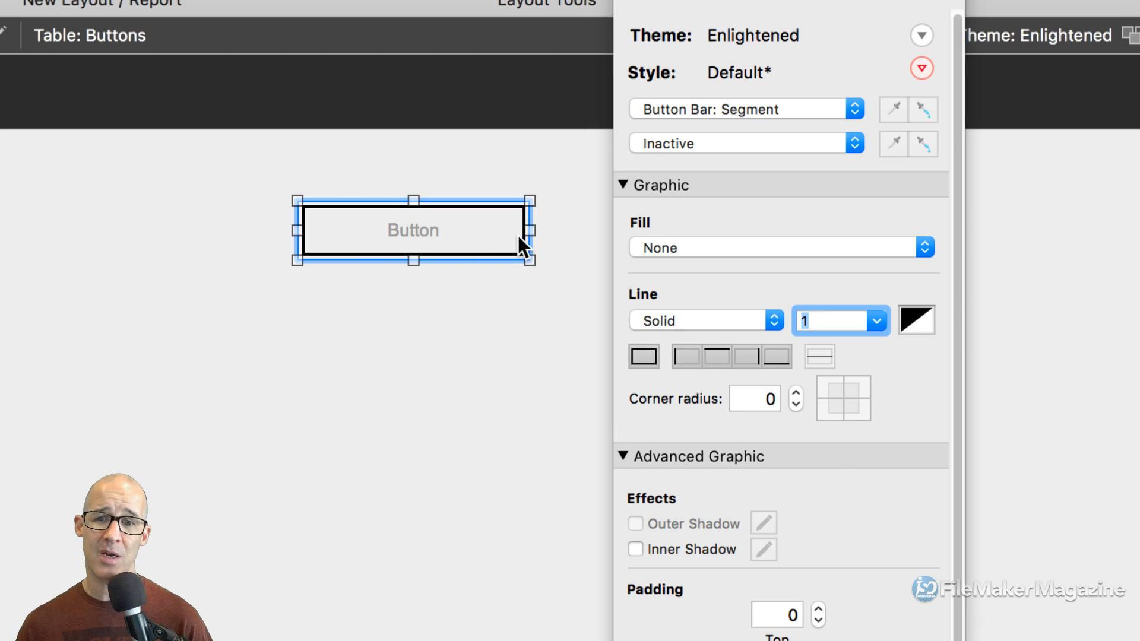
left_click(500, 230)
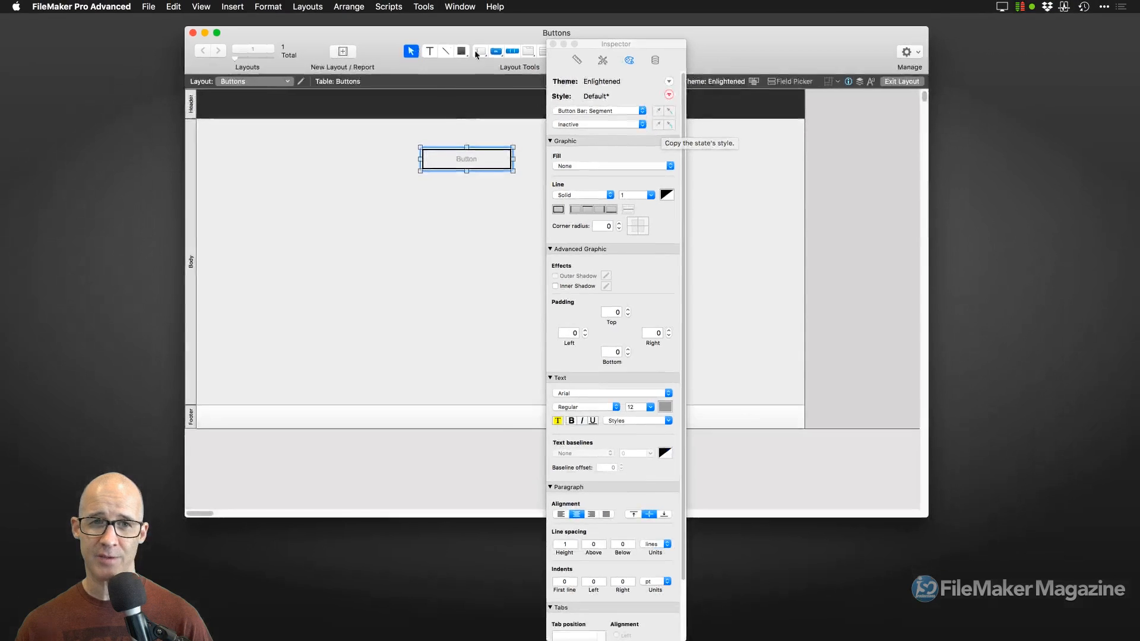
- Draw a standard button below the button bar, label it "Button" and reduce its height to match the bar
left_click(496, 50)
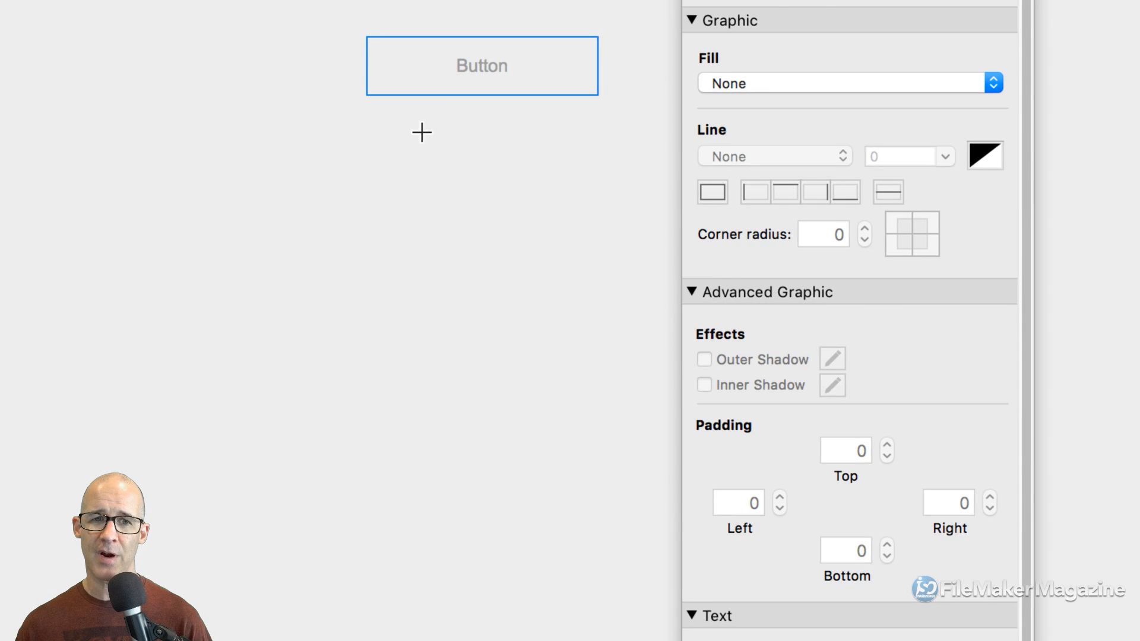
left_click_drag(440, 183, 519, 216)
left_click_drag(609, 210, 615, 209)
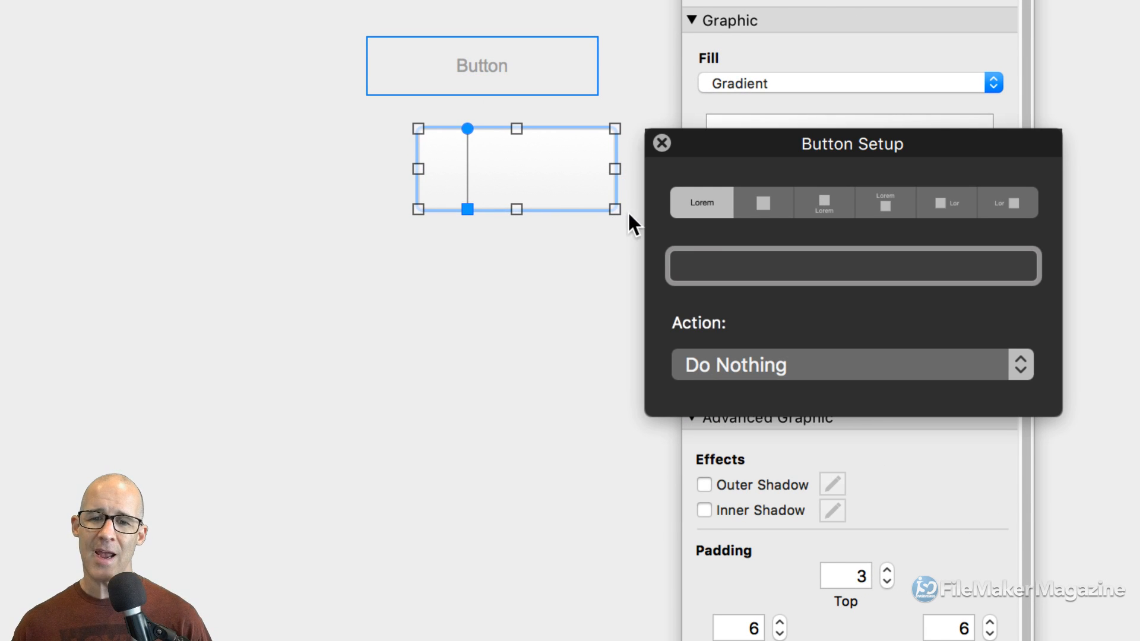
type("Button")
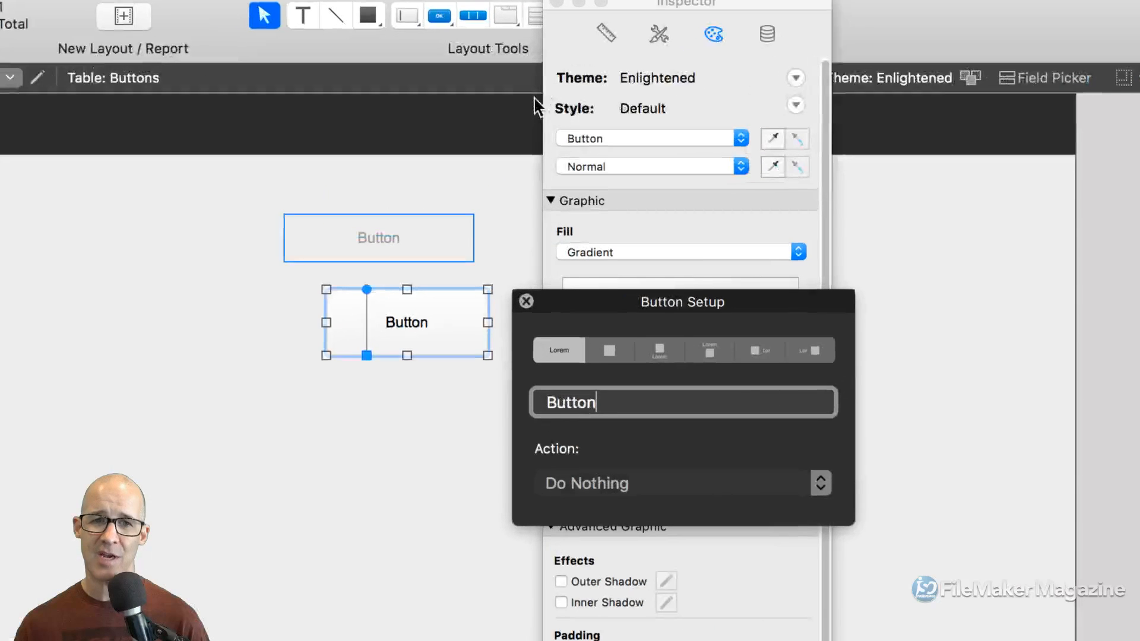
left_click(526, 302)
left_click_drag(407, 355, 451, 312)
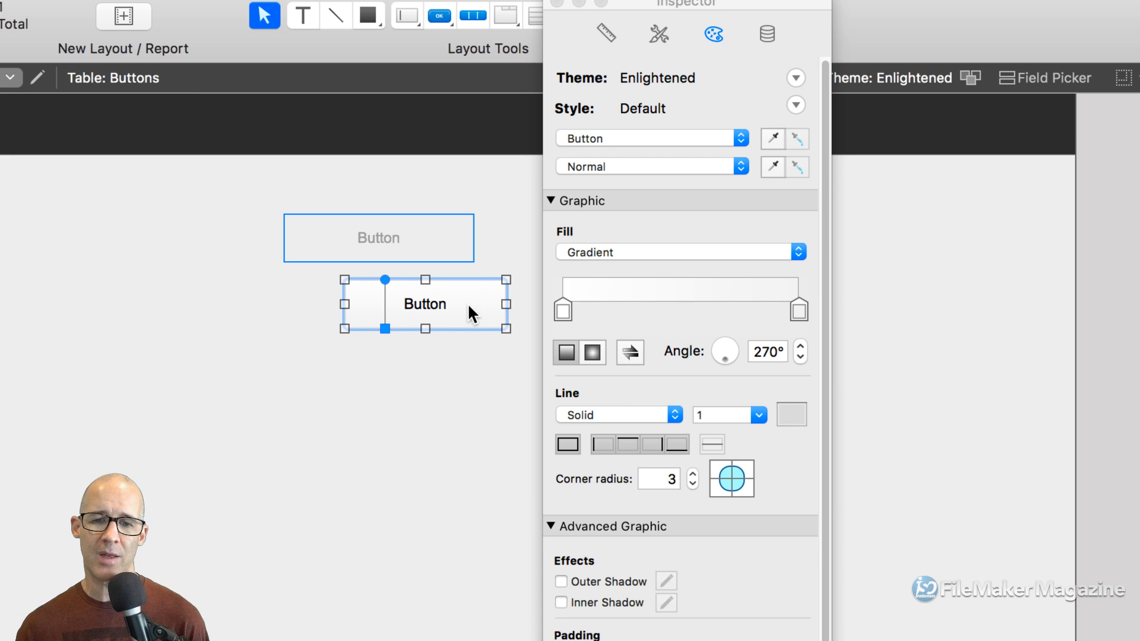
- Set the border colour of the new button's Normal state to the theme's blue
left_click(785, 410)
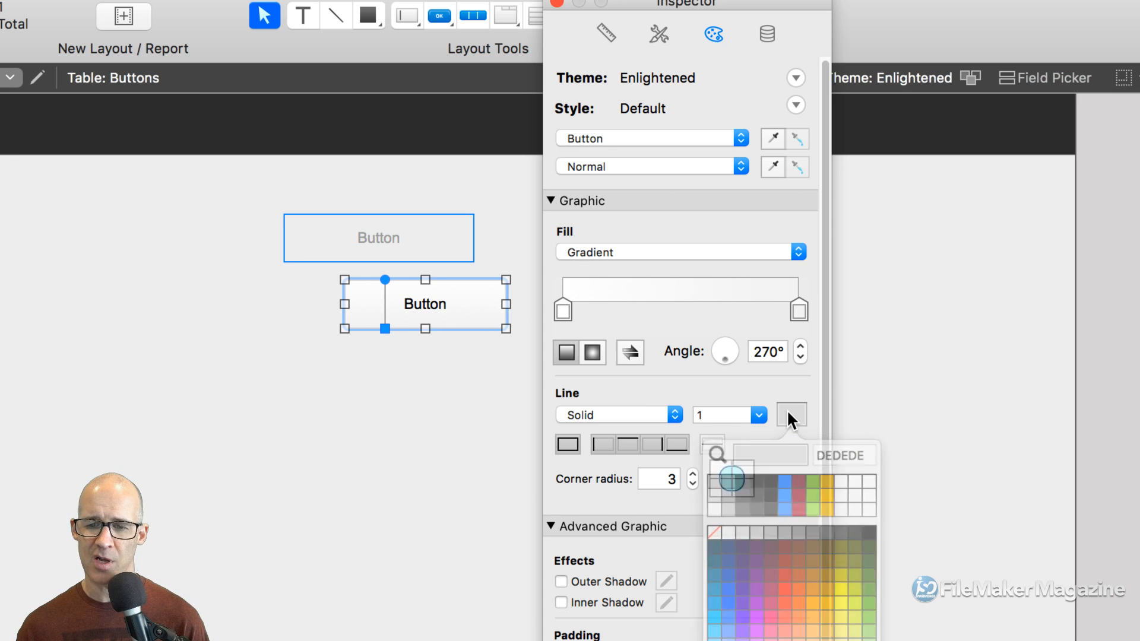
left_click(782, 506)
left_click(491, 362)
left_click(464, 312)
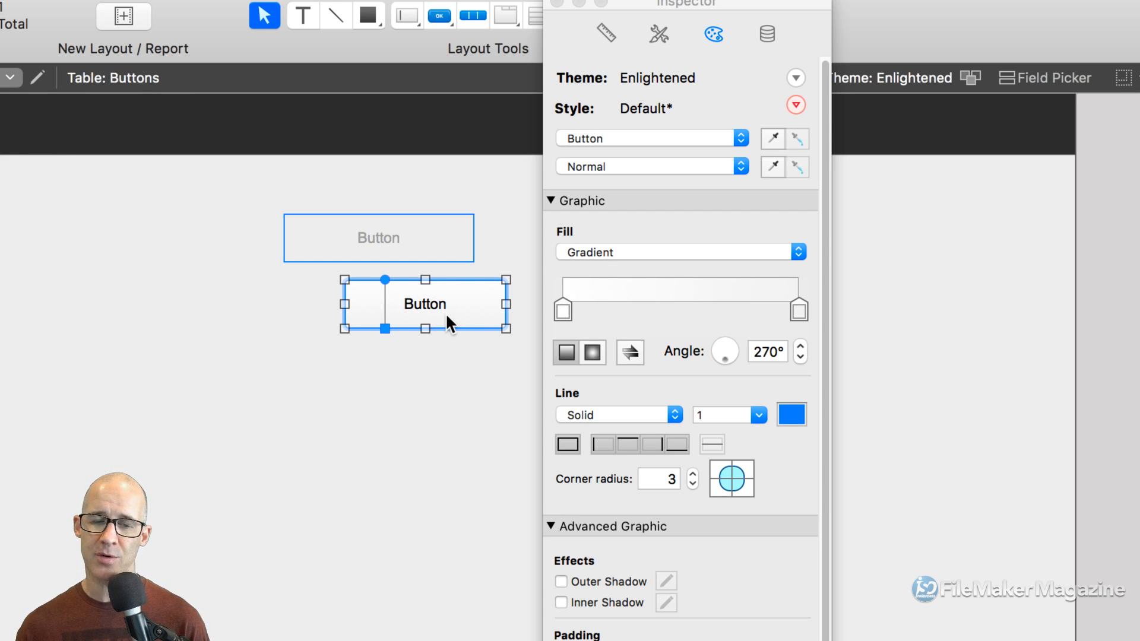
- Copy the style of the new button's Normal state and paste it onto its Hover, Pressed and In Focus states
left_click(634, 168)
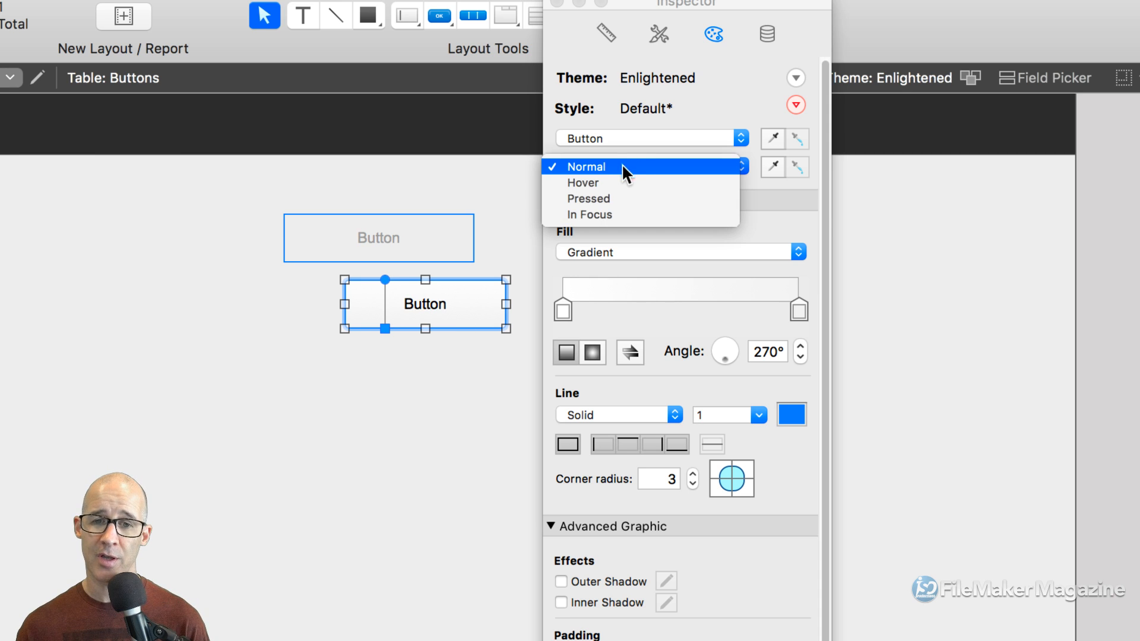
left_click(749, 181)
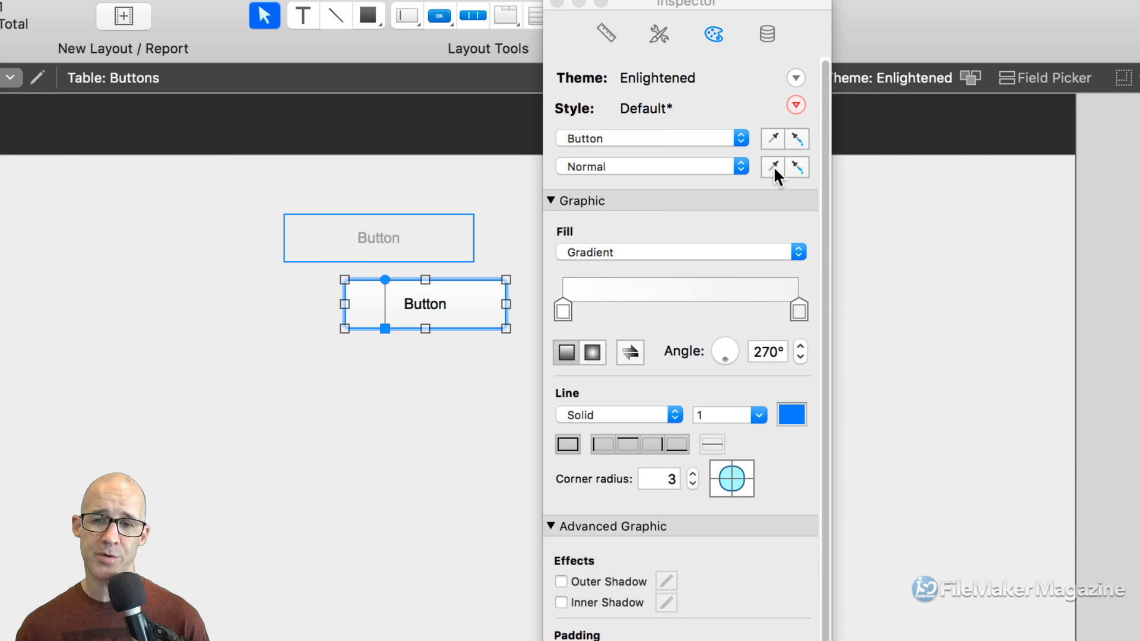
left_click(720, 167)
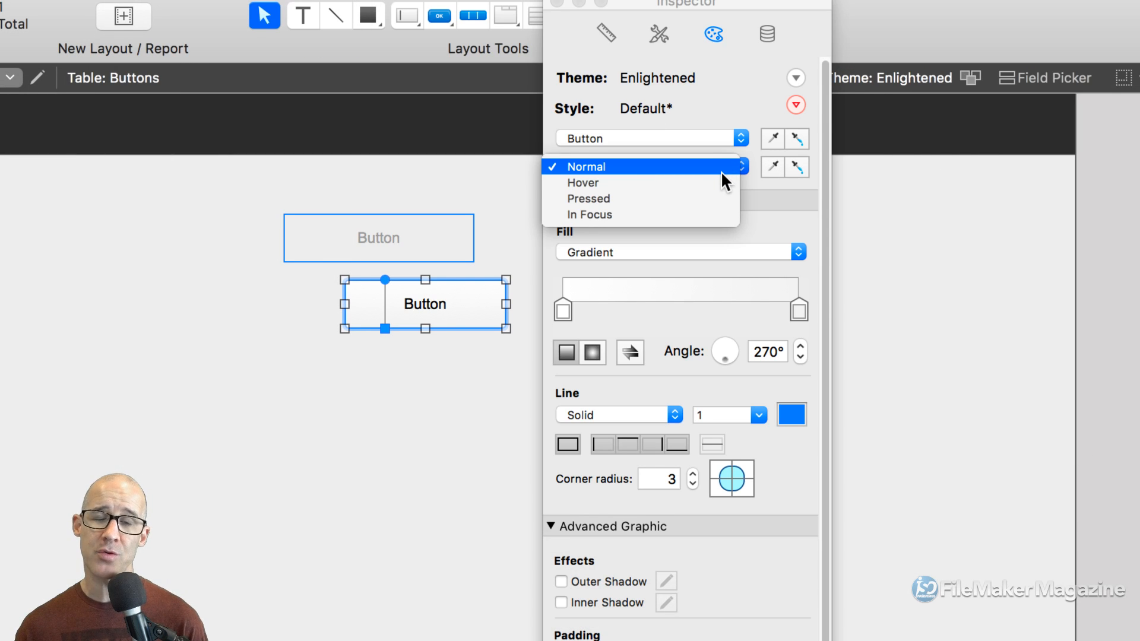
left_click(715, 182)
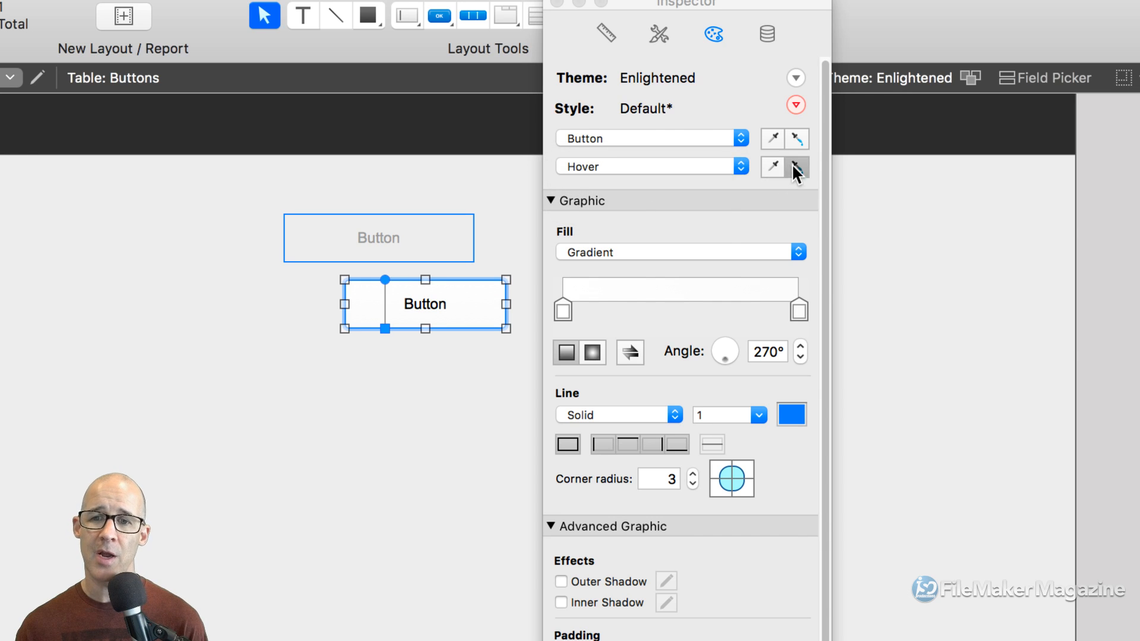
left_click(707, 167)
left_click(709, 183)
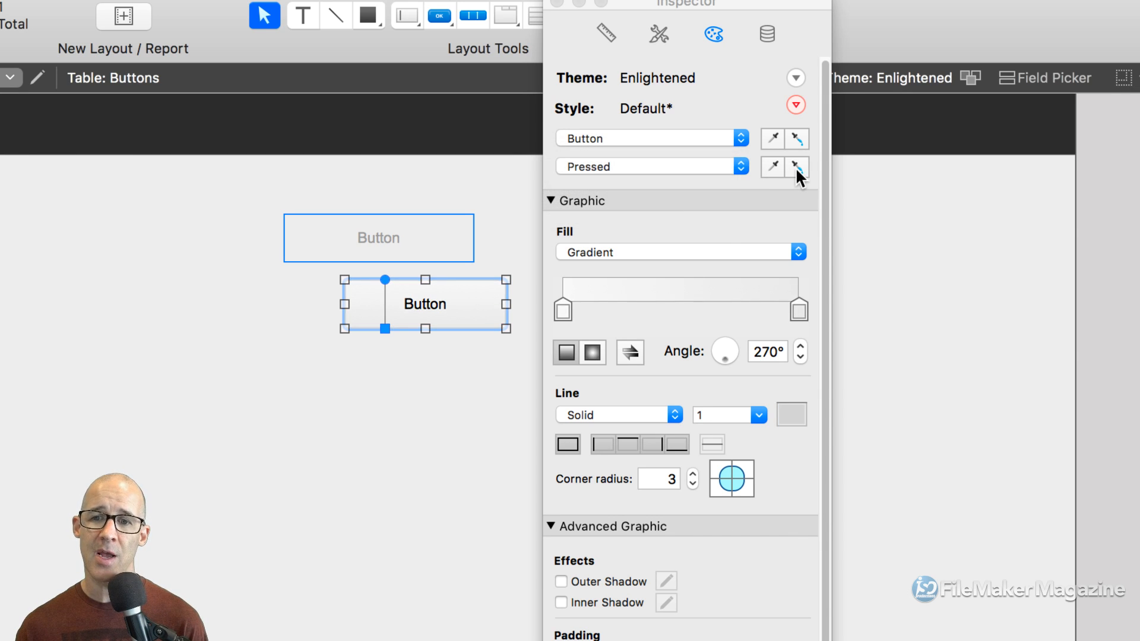
left_click(797, 166)
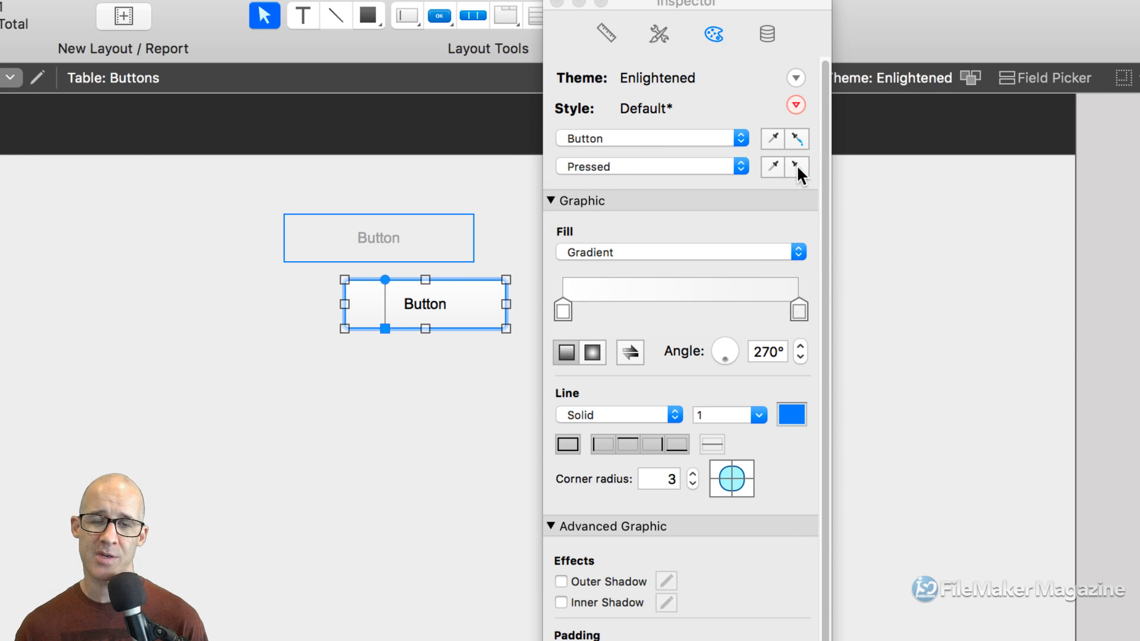
left_click(741, 166)
left_click(729, 181)
left_click(796, 165)
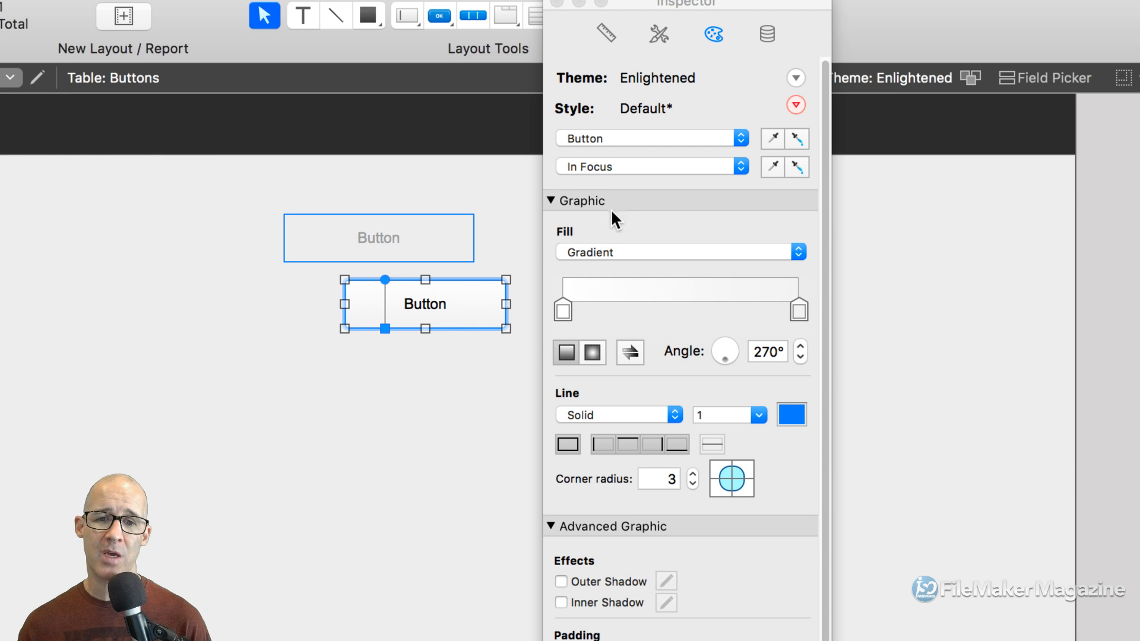
- Make the label bold in the new button's Hover state and centre the button beneath the button bar
left_click(614, 168)
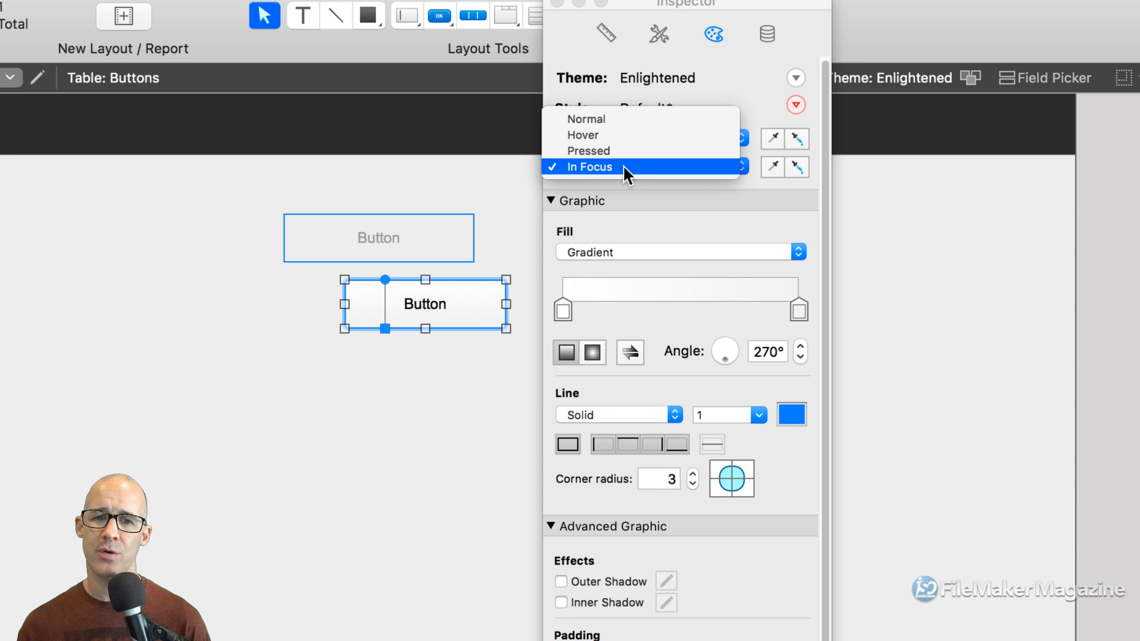
left_click(633, 136)
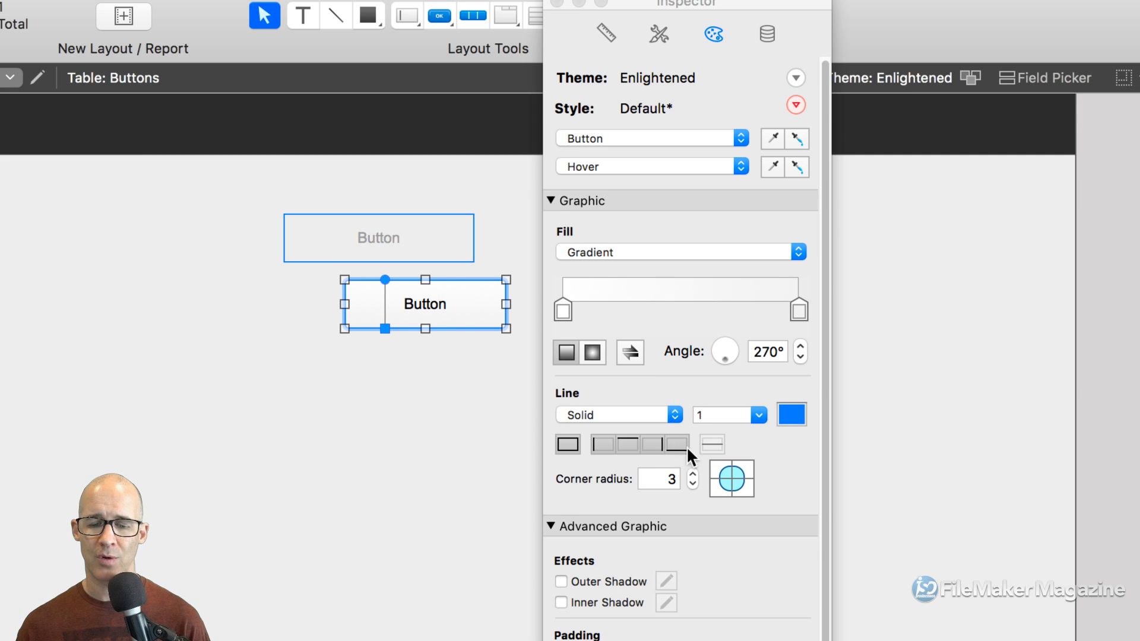
left_click(555, 205)
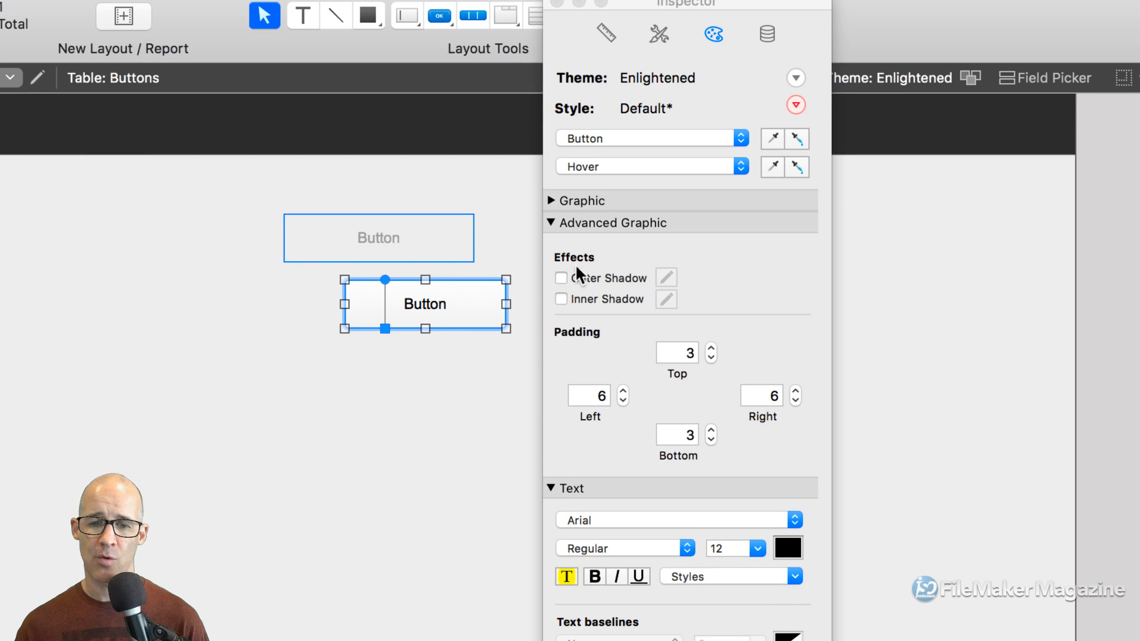
left_click(594, 574)
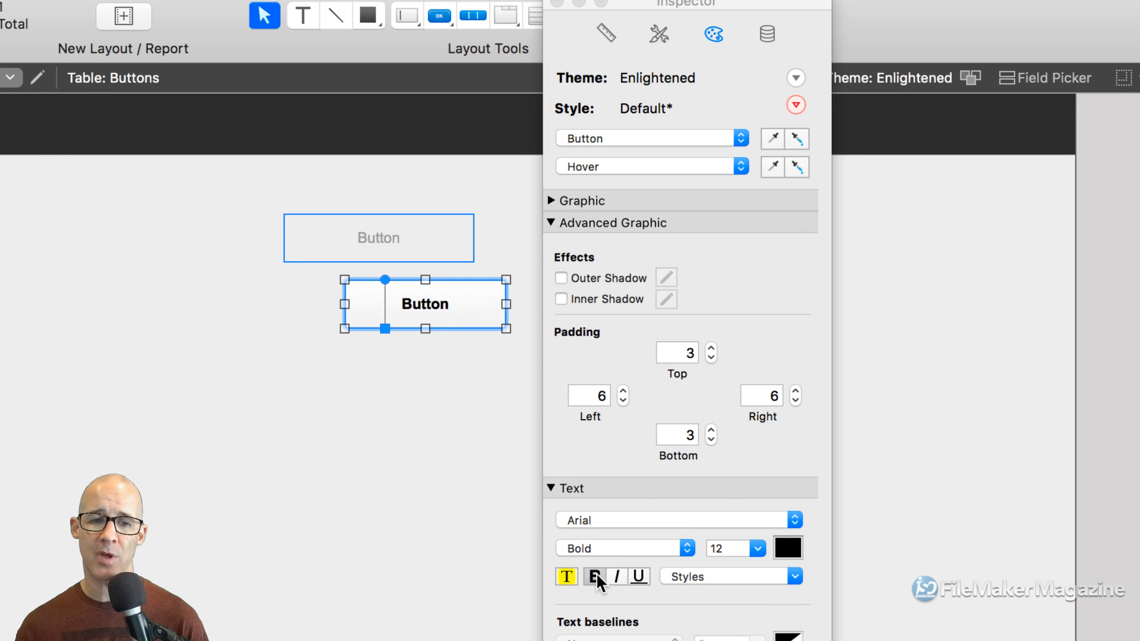
left_click_drag(439, 307, 396, 308)
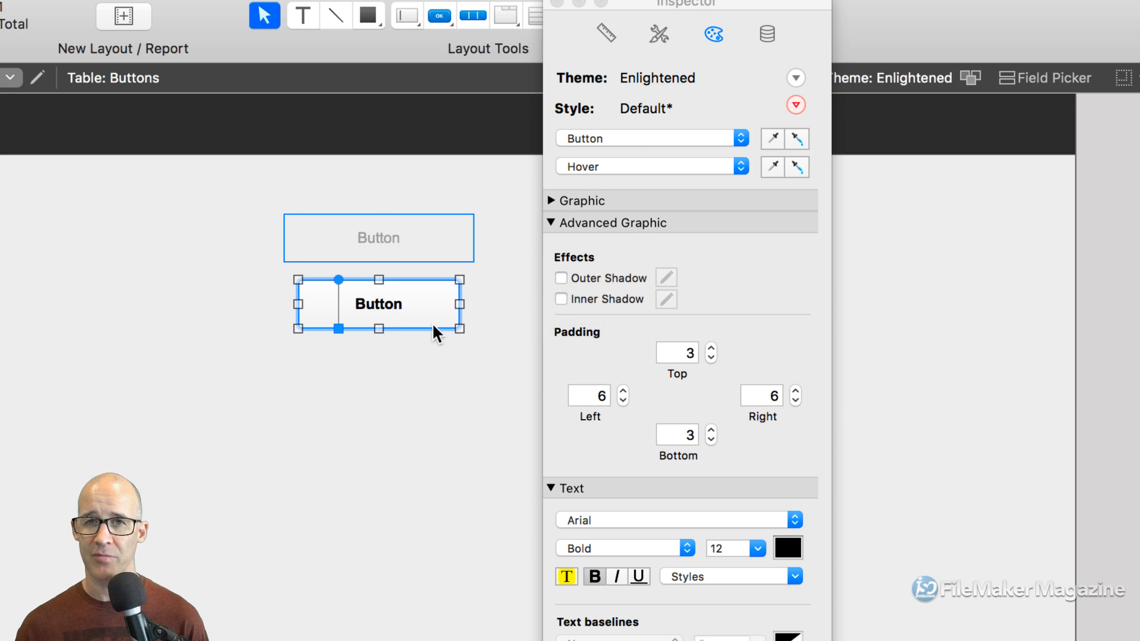
left_click(438, 370)
- Switch to Browse mode, saving the layout changes with automatic saving of layout changes turned on
key("super+b")
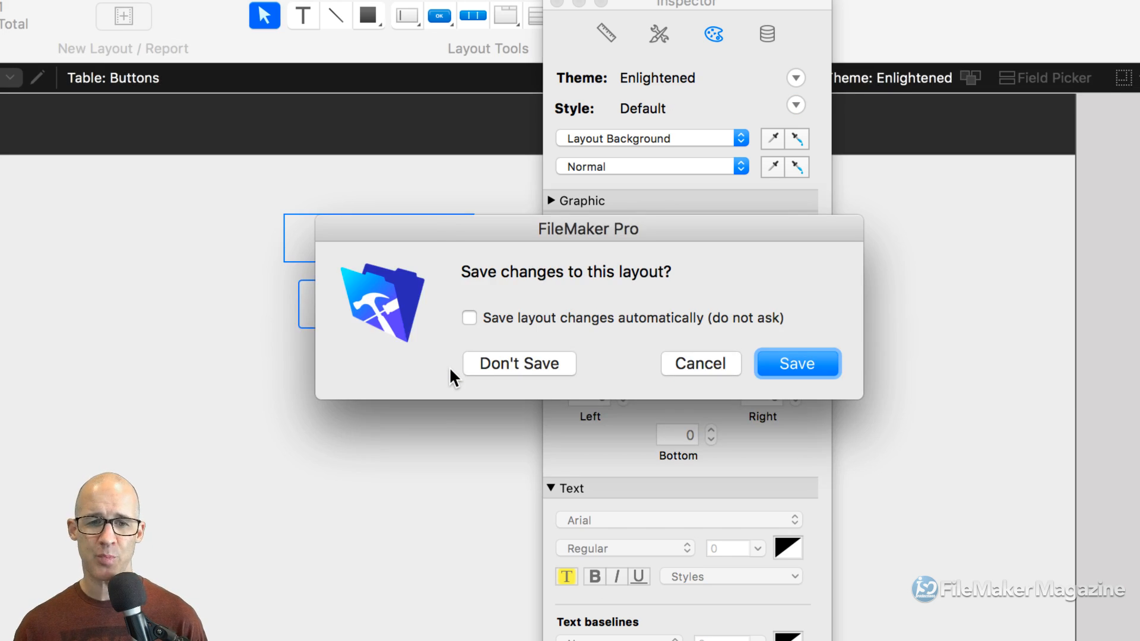
left_click(520, 315)
left_click(786, 369)
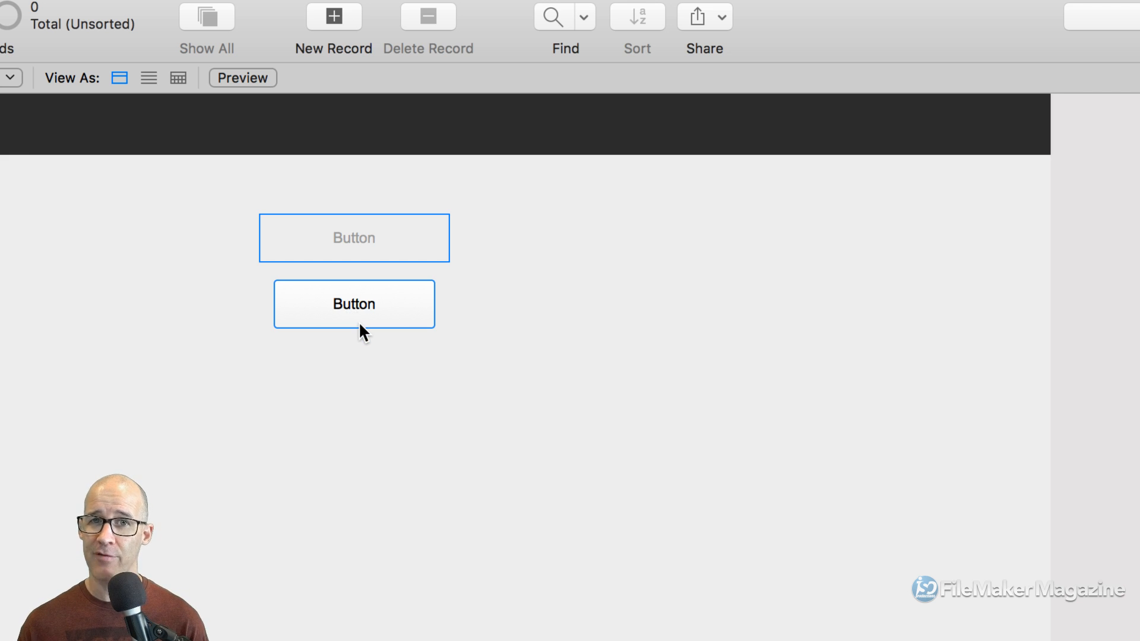
- Return to Layout mode and set the lower button's action to Single Step
key("super+l")
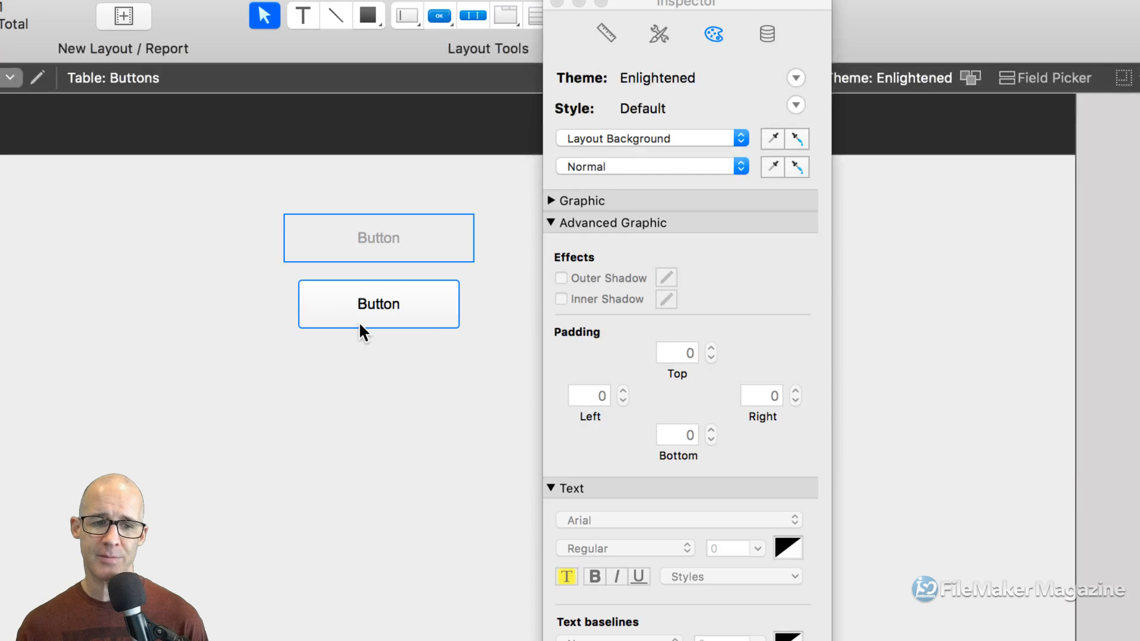
double_click(359, 312)
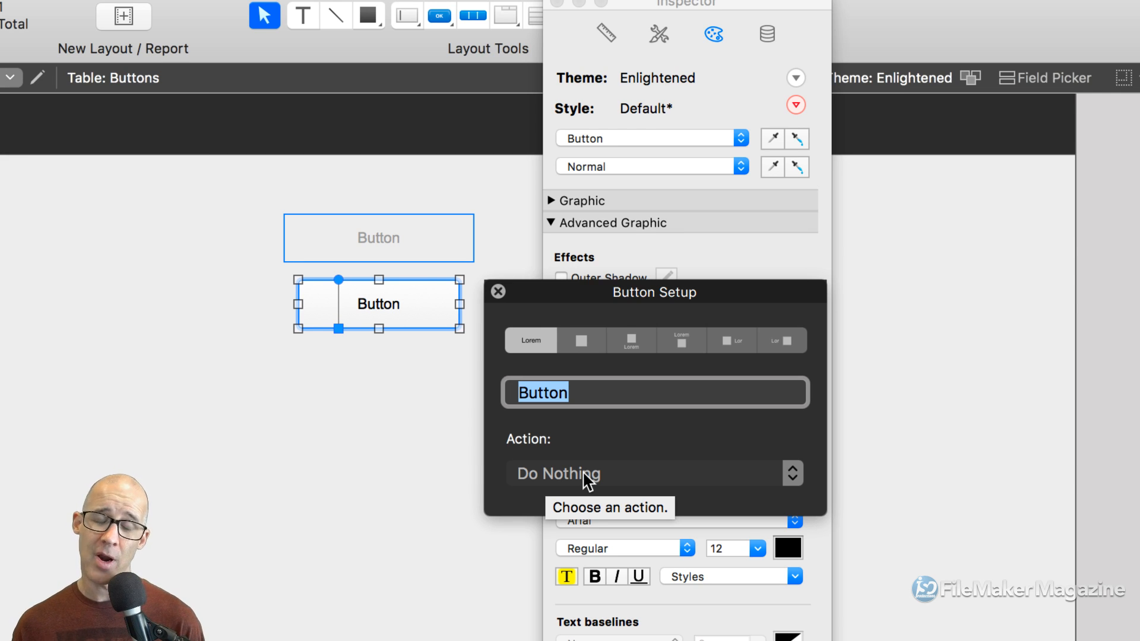
left_click(587, 477)
left_click(589, 508)
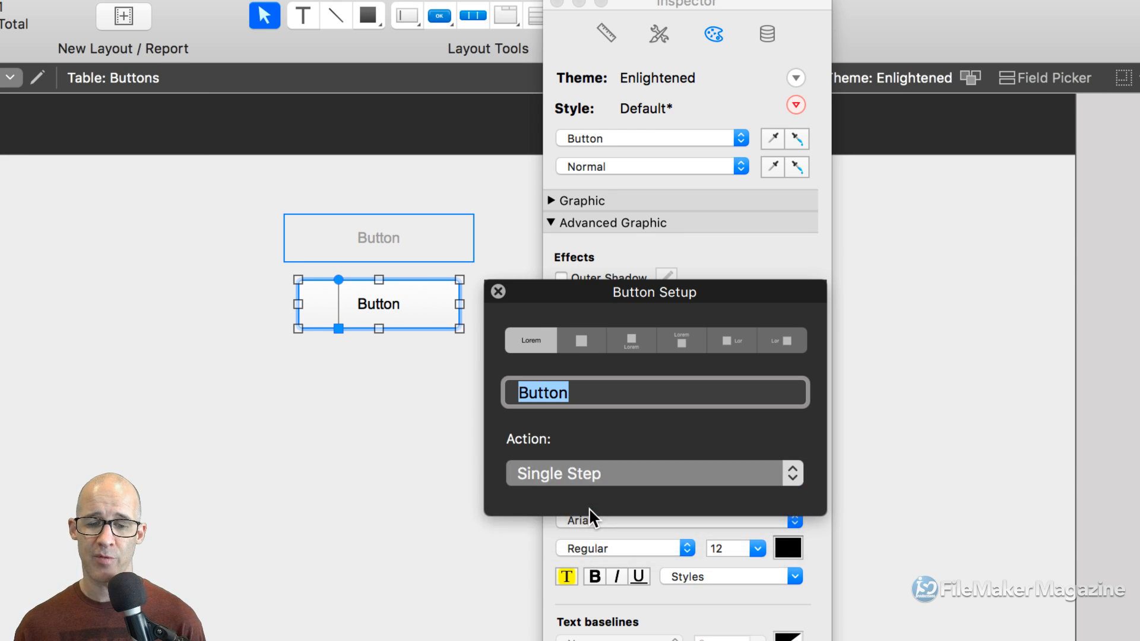
- Add an unconfigured Set Variable step as the lower button's action and close its setup
left_click_drag(484, 86, 637, 85)
type("set")
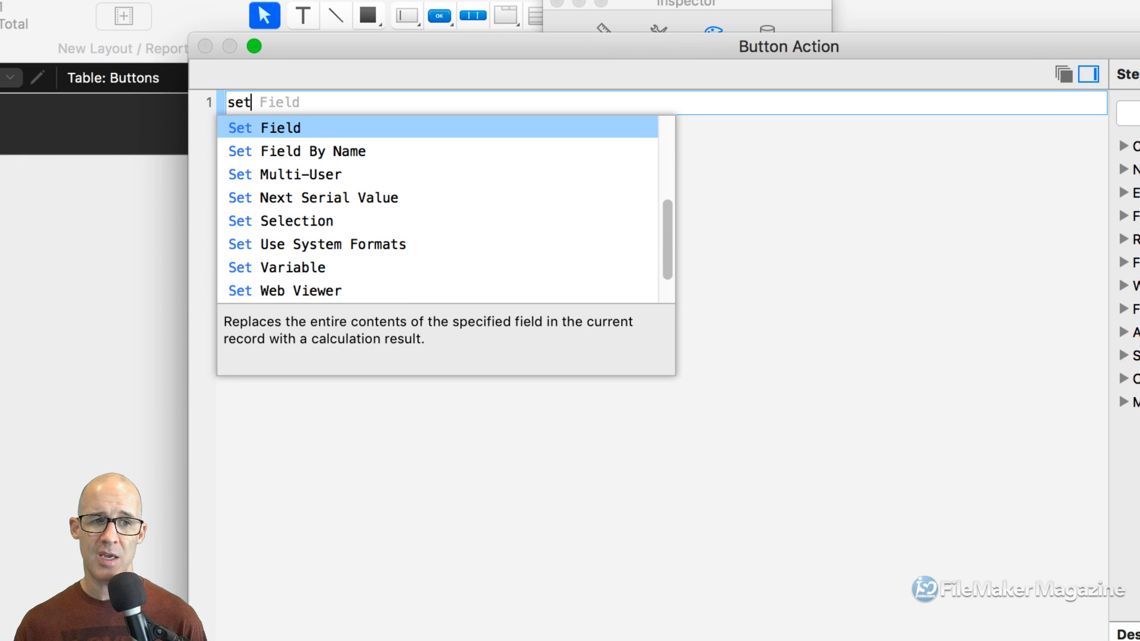
type(" var")
key("Return")
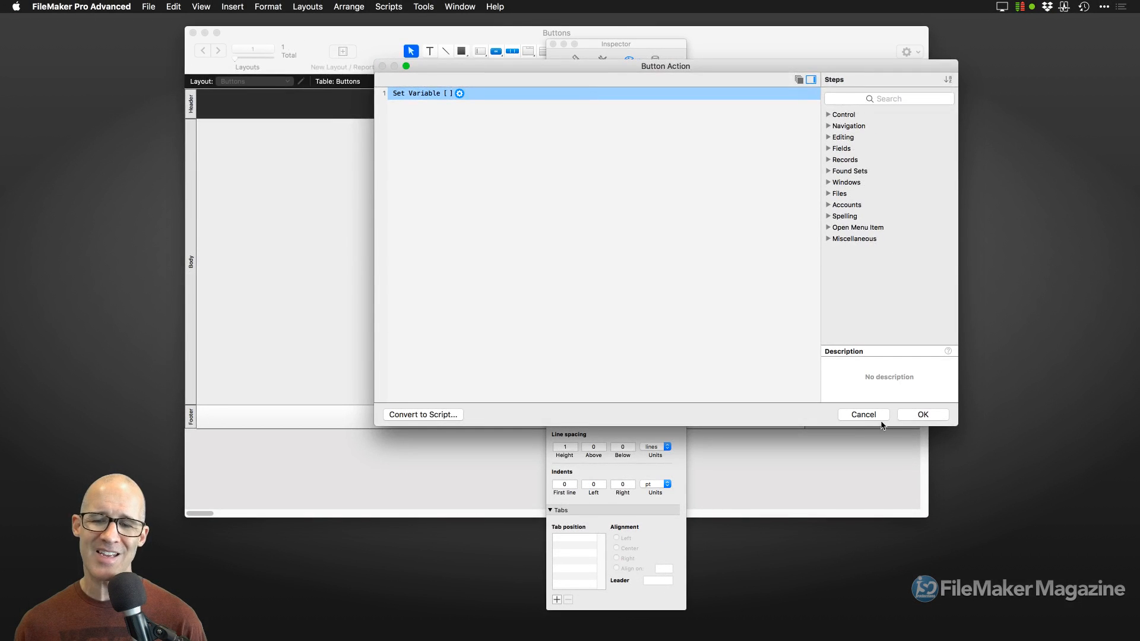
left_click(924, 415)
left_click(524, 185)
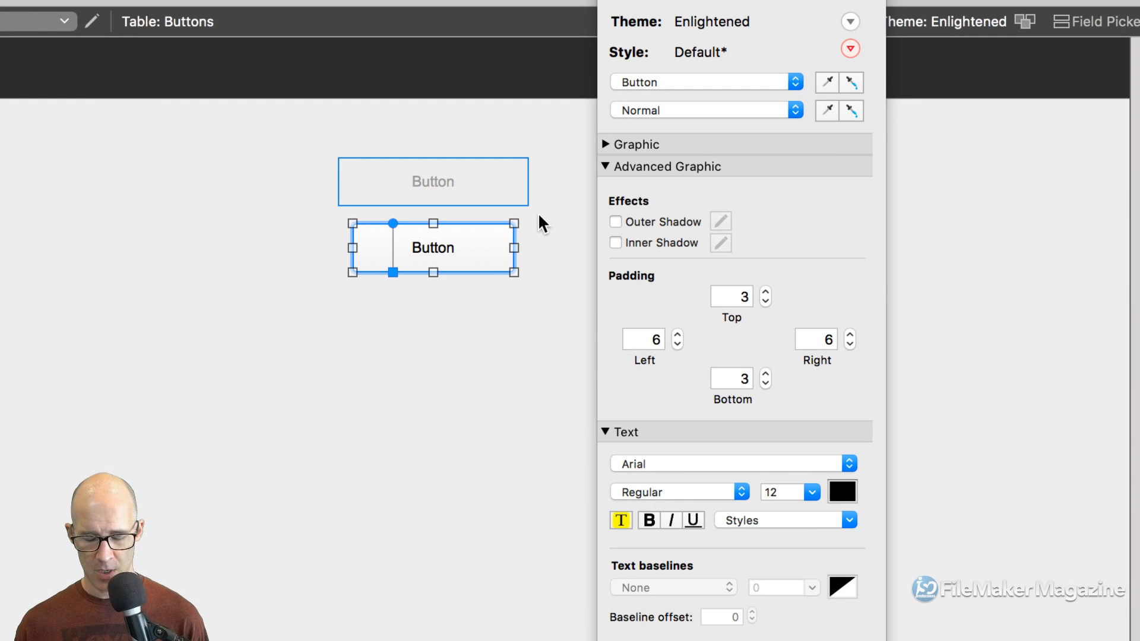
- Check the lower button's hover behaviour in Browse mode, and compare it with the button bar in Layout mode
key("super+b")
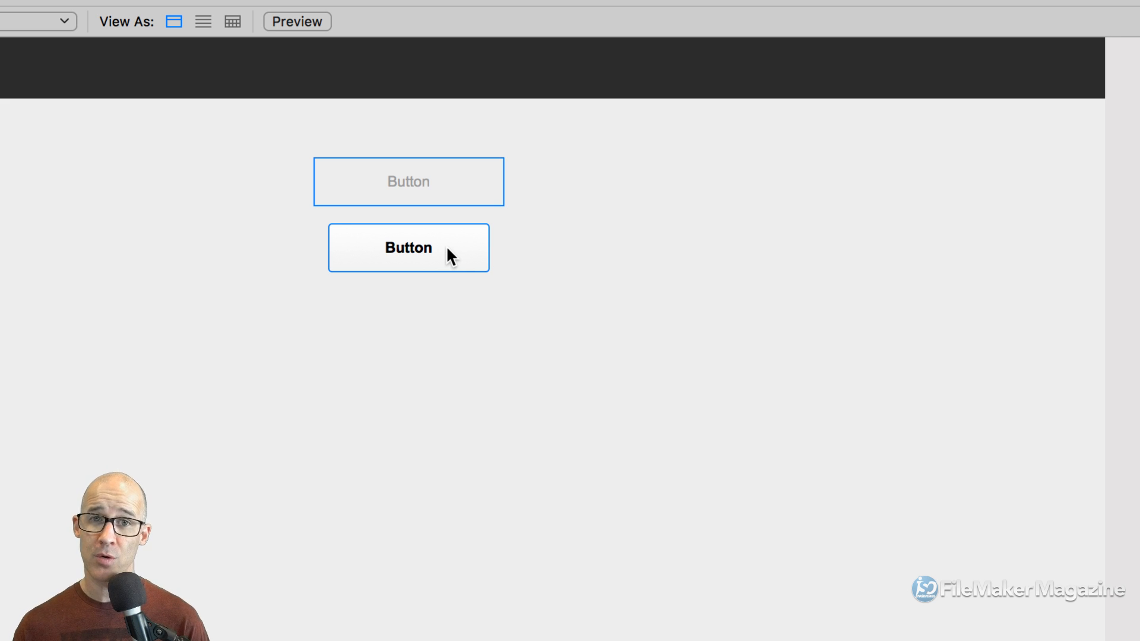
key("super+l")
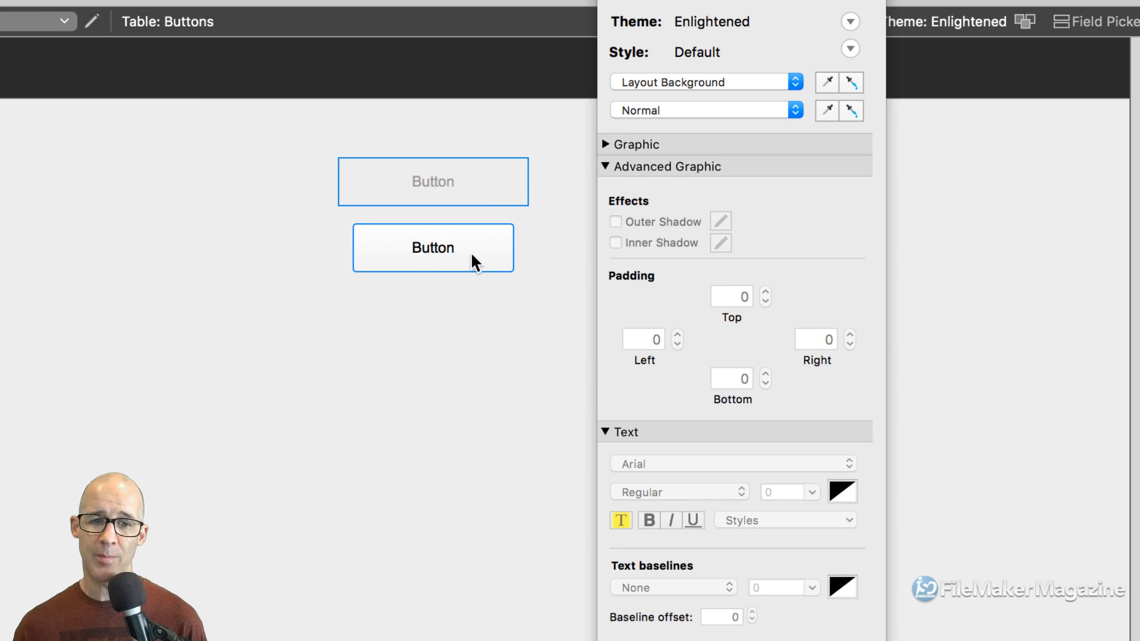
left_click(468, 261)
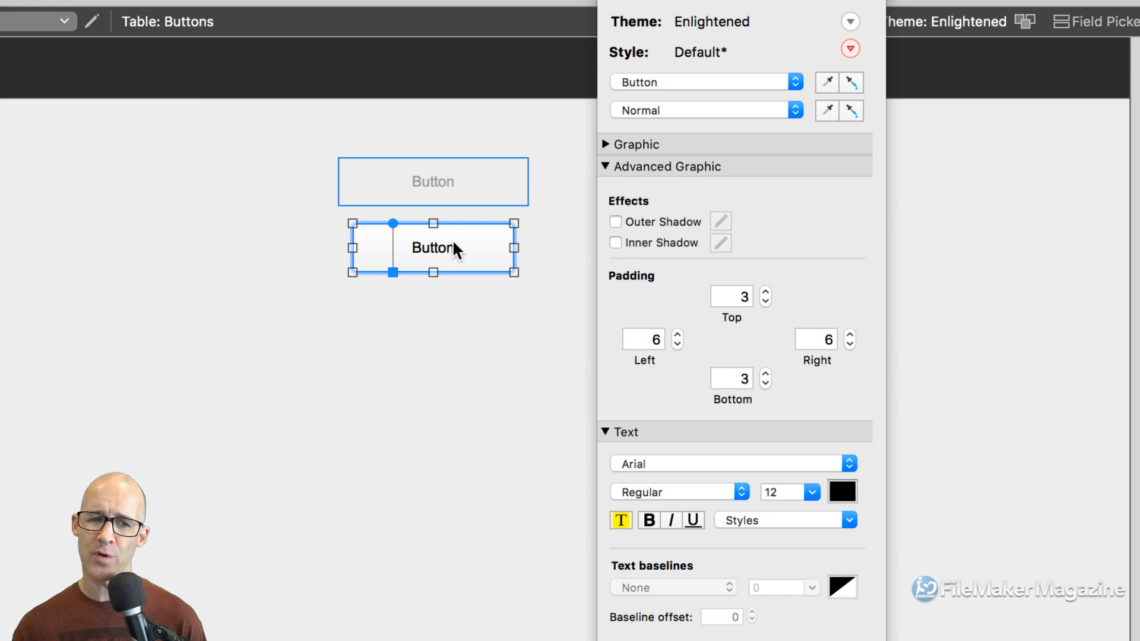
left_click(457, 191)
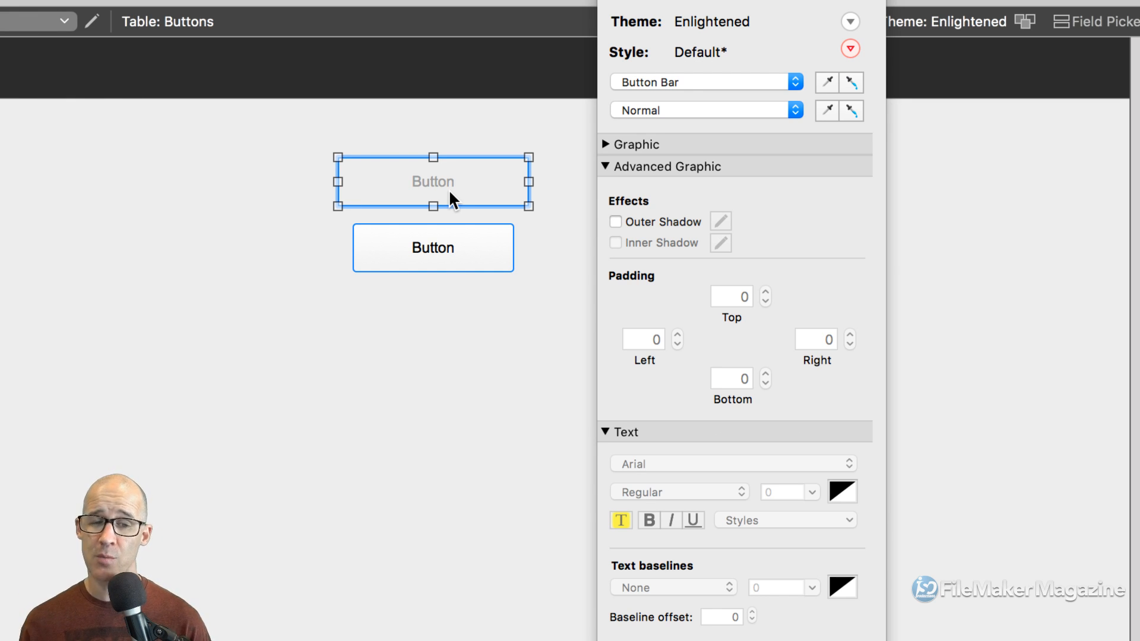
left_click(450, 251)
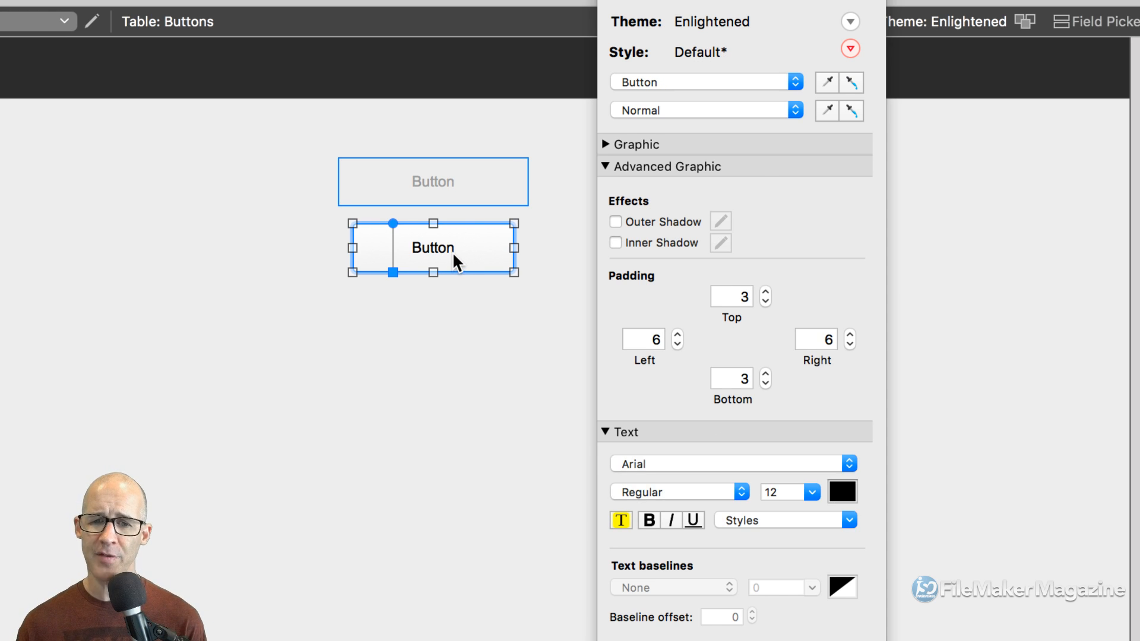
- Set the line style of the lower button's Normal state to None
left_click(606, 145)
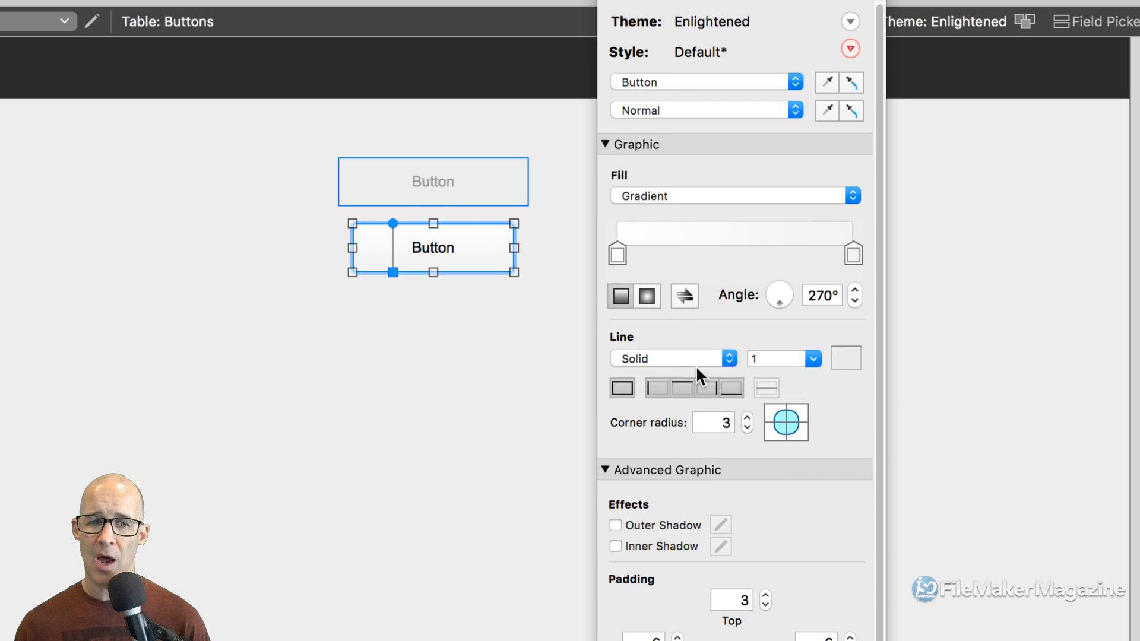
left_click(681, 354)
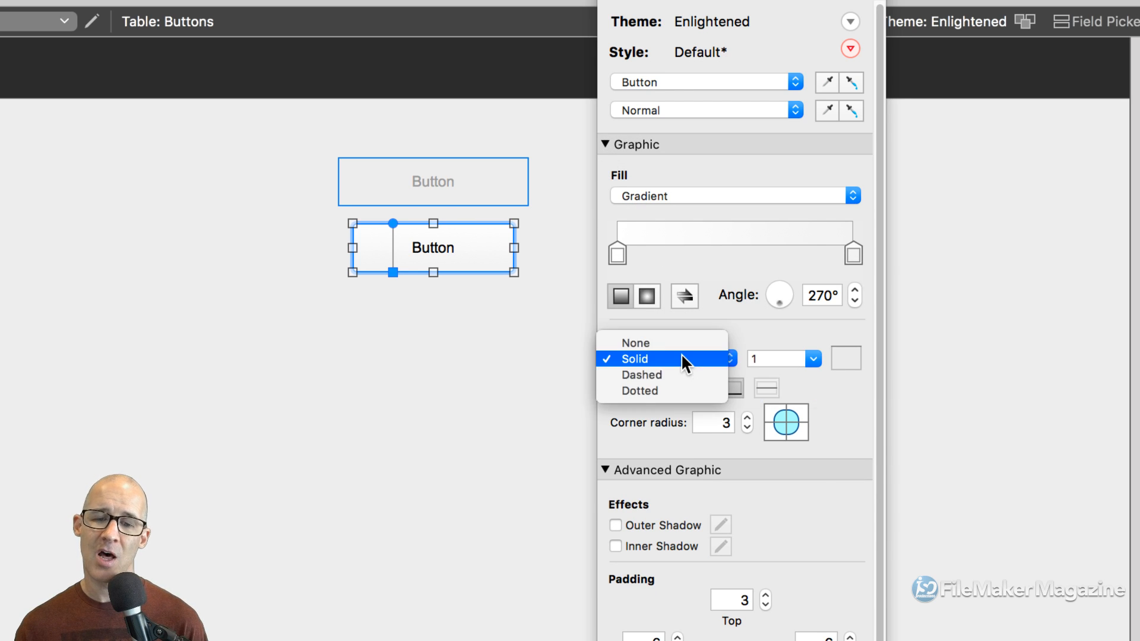
left_click(683, 350)
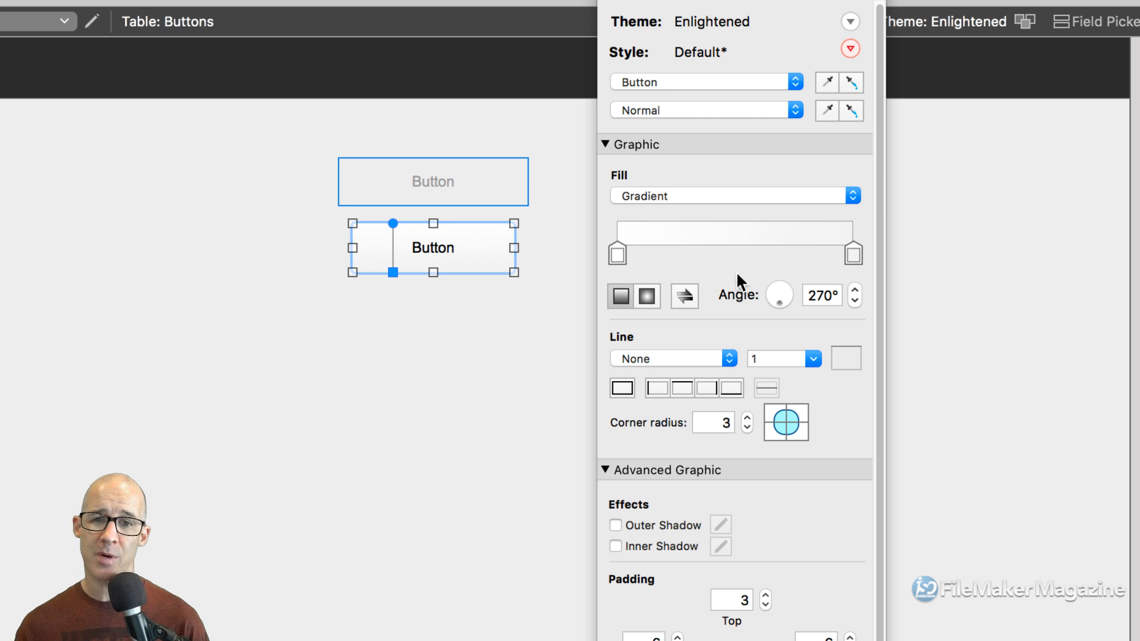
- Remove the bold formatting from the label in the lower button's Hover state
left_click(689, 110)
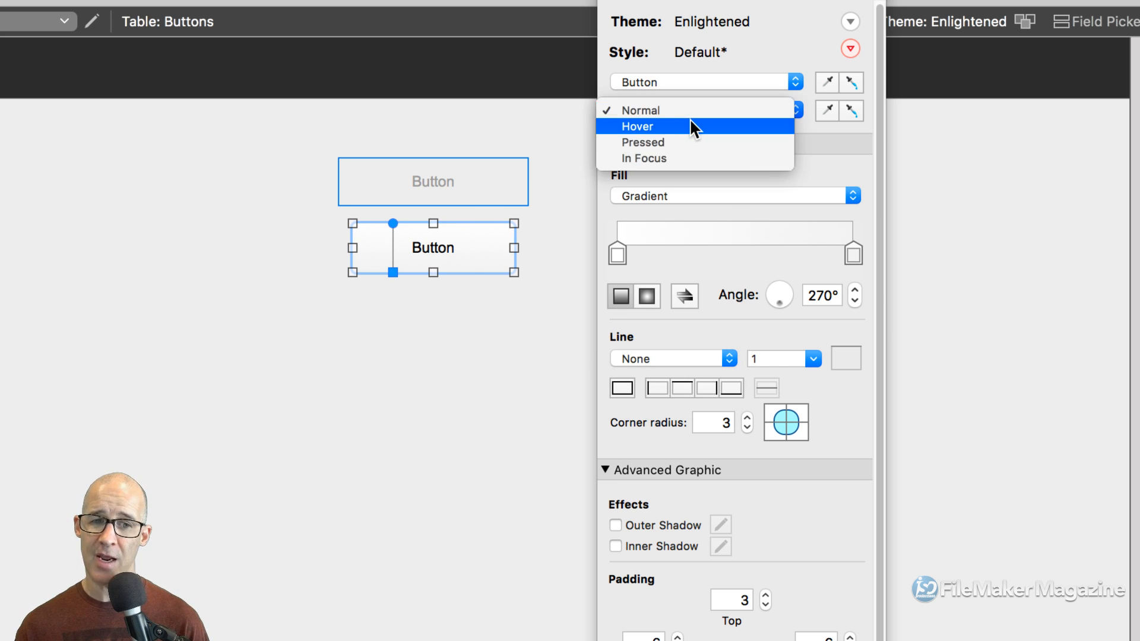
left_click(689, 121)
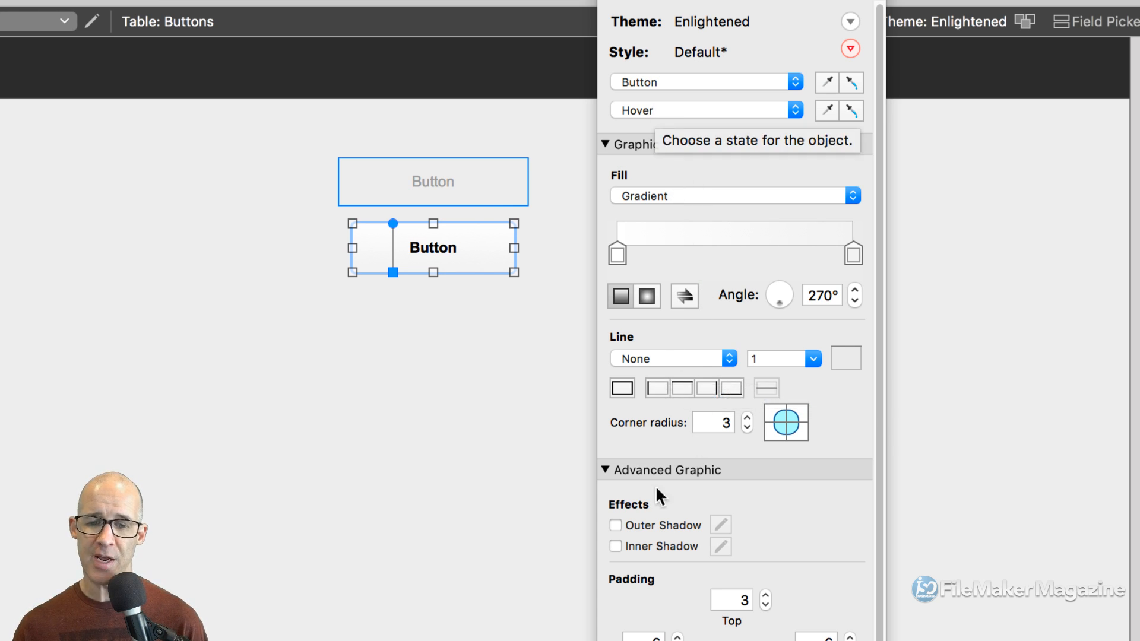
left_click(605, 468)
left_click(649, 578)
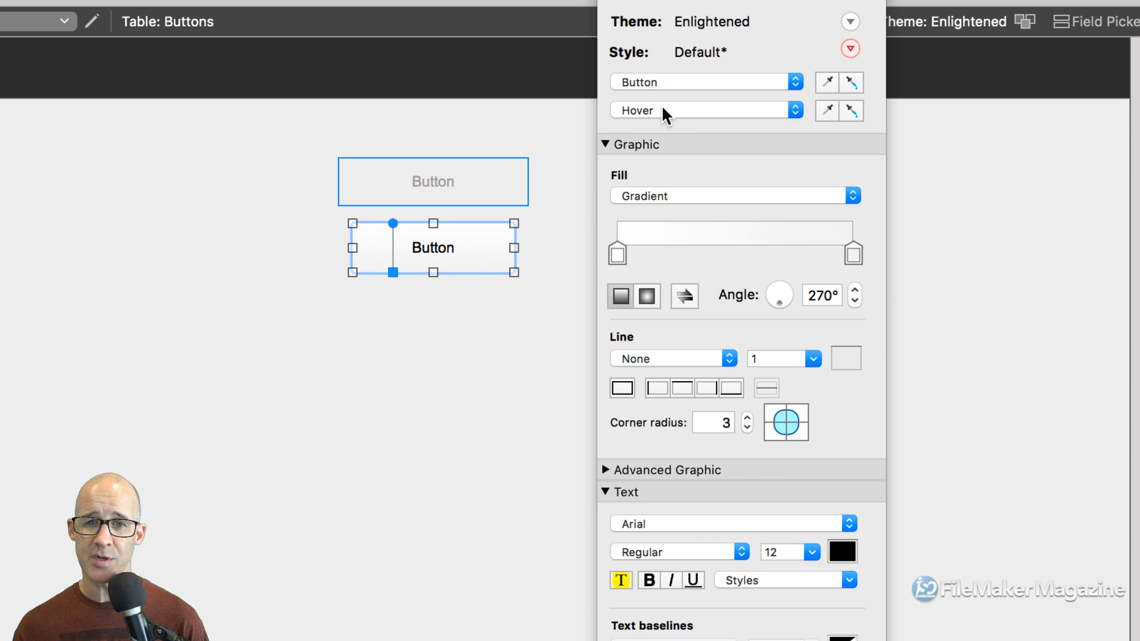
- Give the Hover state a solid line on the top edge only and make its colour transparent
left_click(682, 387)
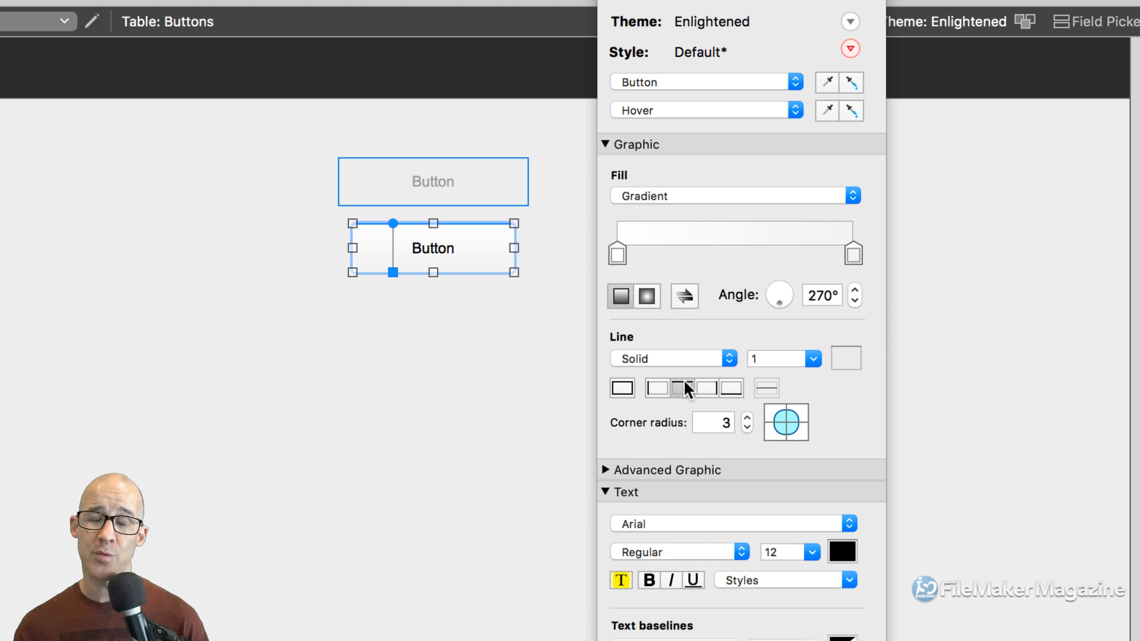
left_click(843, 358)
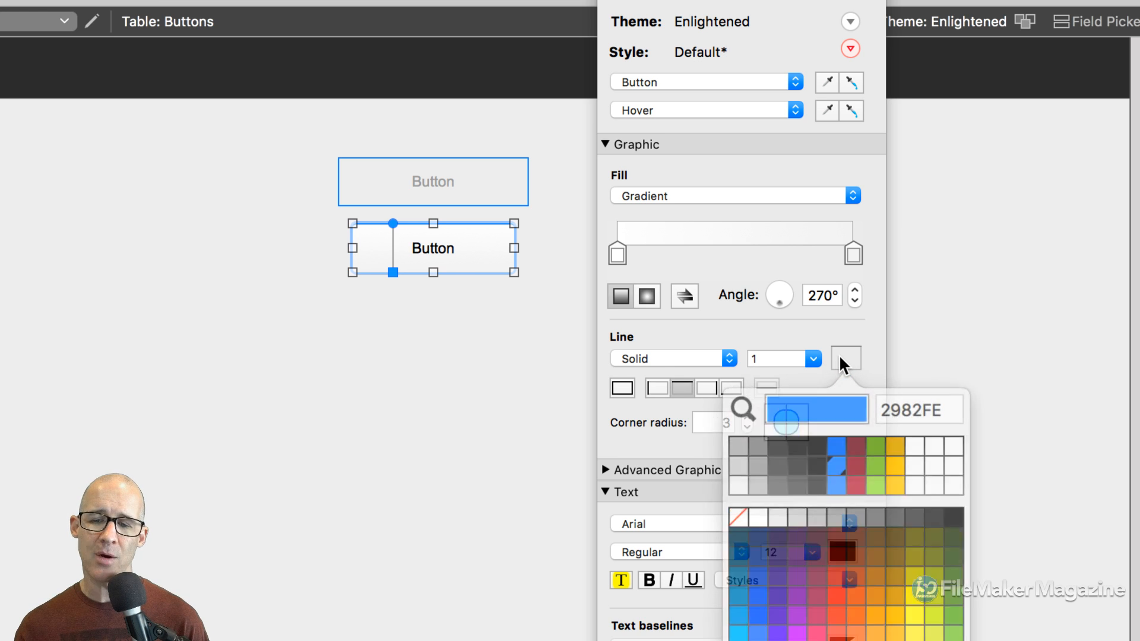
left_click(752, 498)
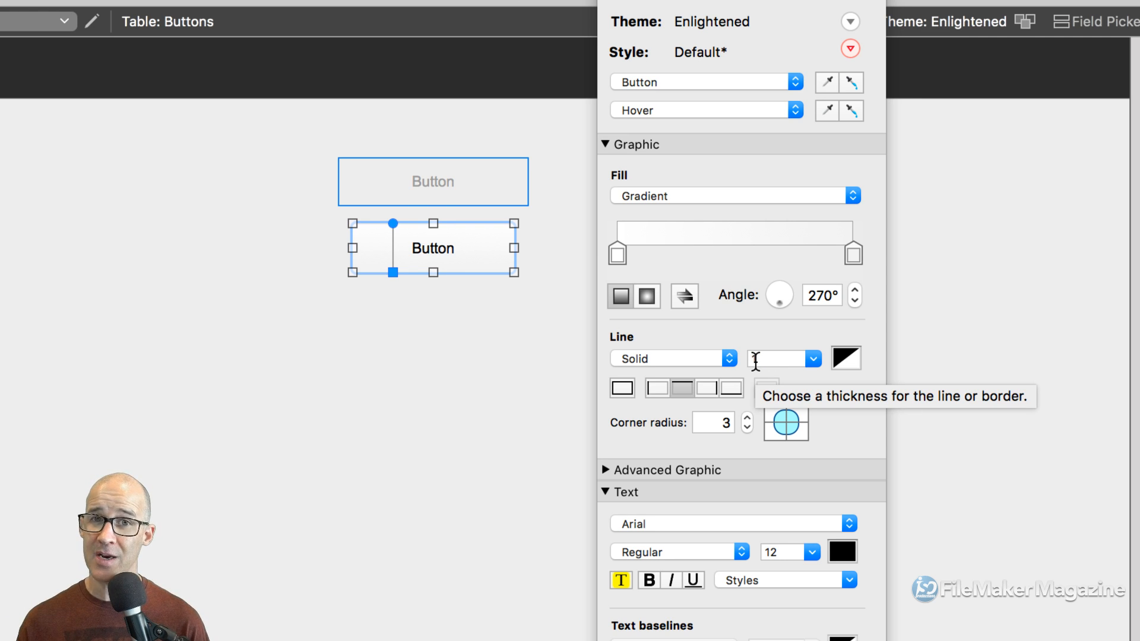
left_click(548, 330)
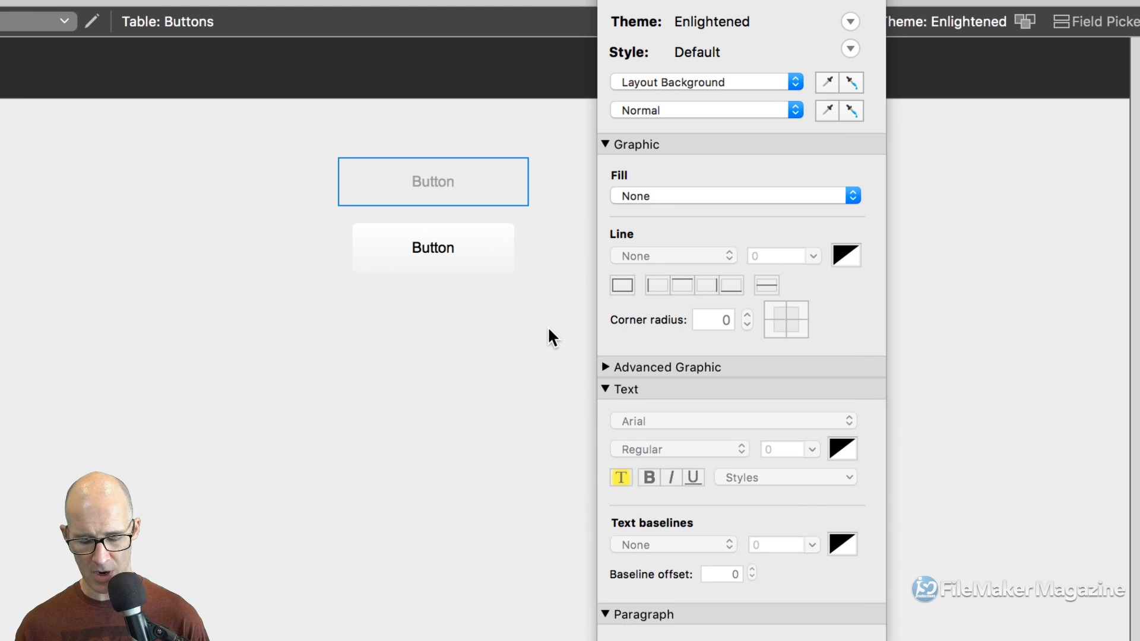
- Test the lower button's hover effect in Browse mode, and reveal its advanced graphic settings back in Layout mode
key("super+b")
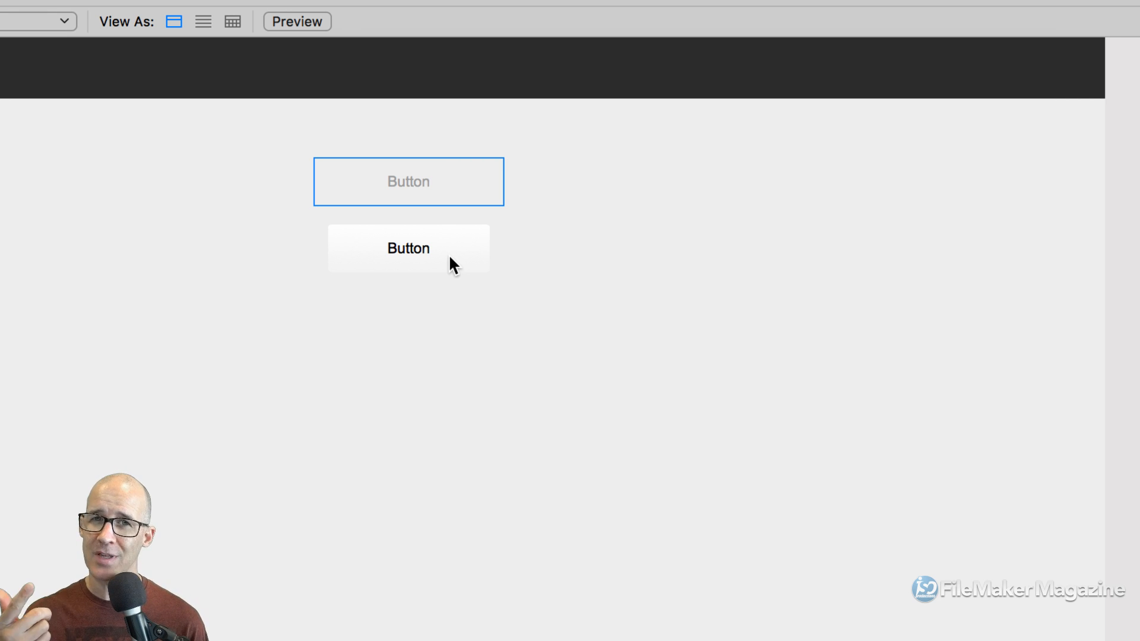
key("super+l")
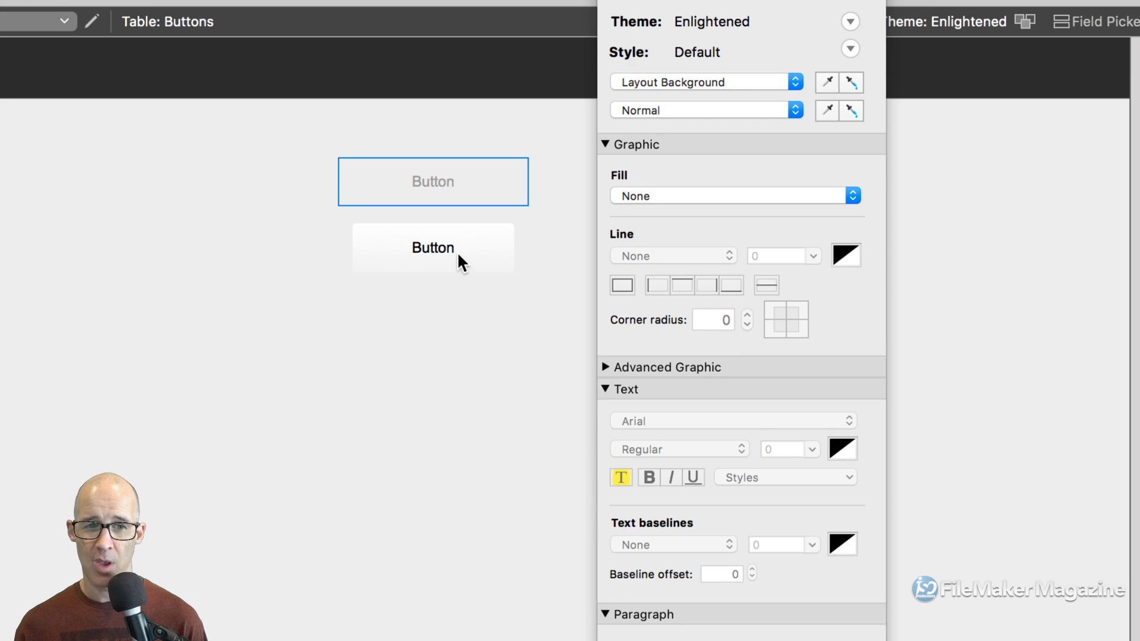
left_click(466, 255)
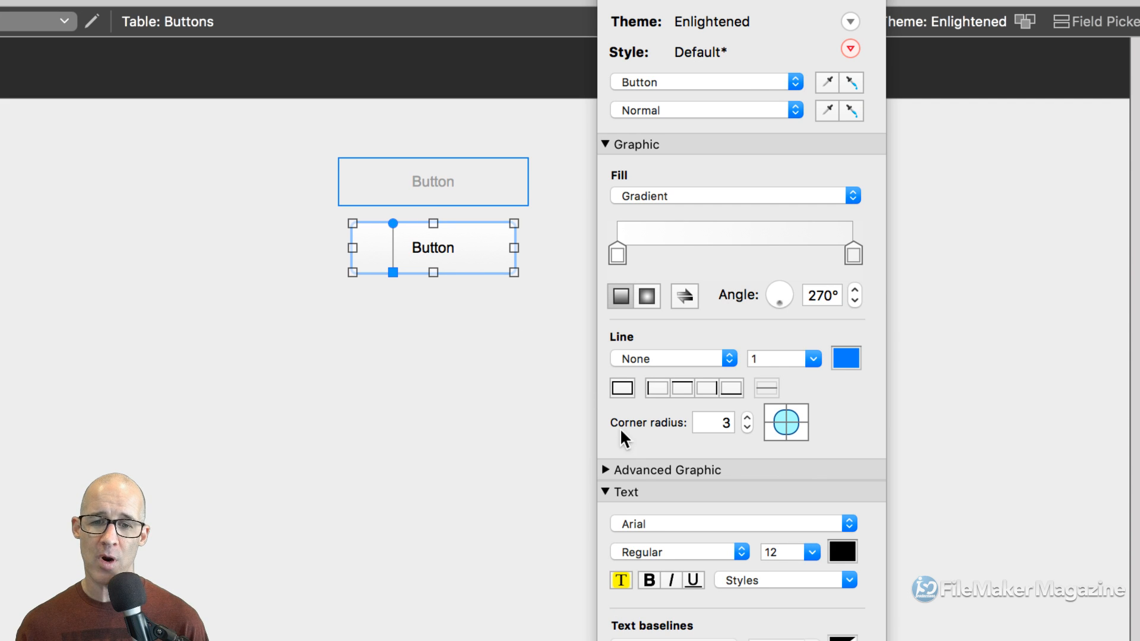
left_click(605, 469)
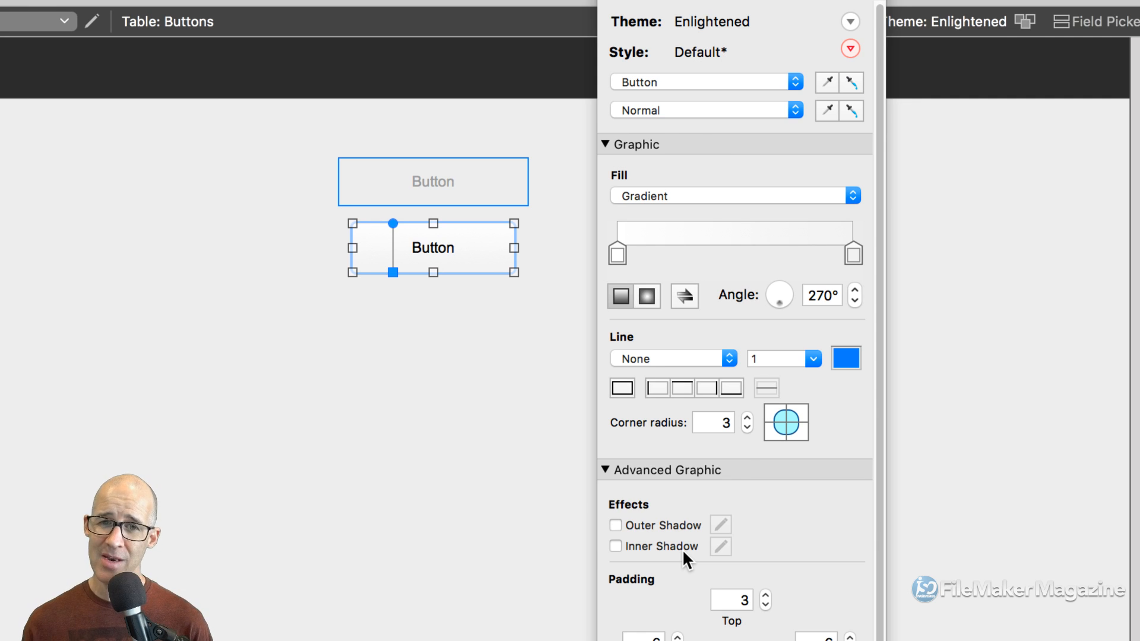
left_click(671, 110)
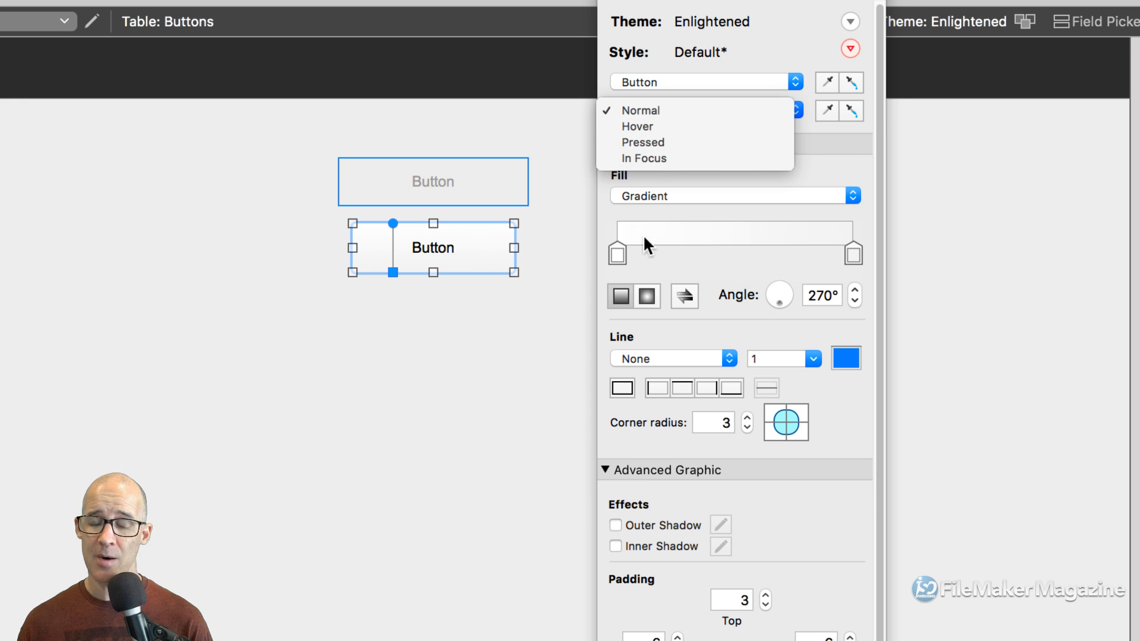
left_click(637, 547)
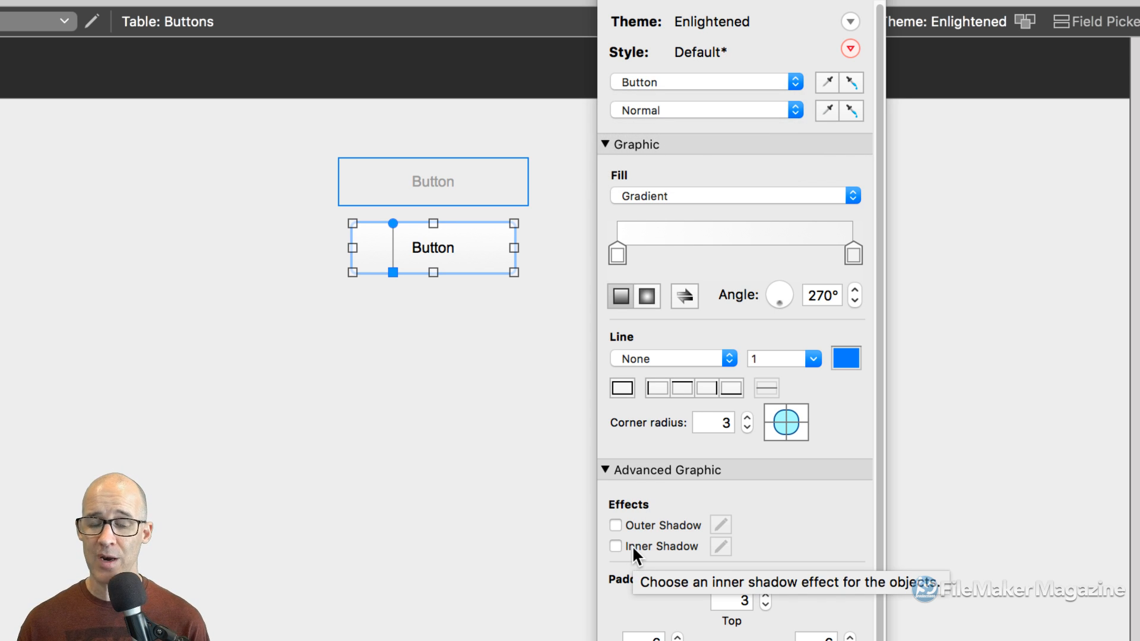
left_click(628, 545)
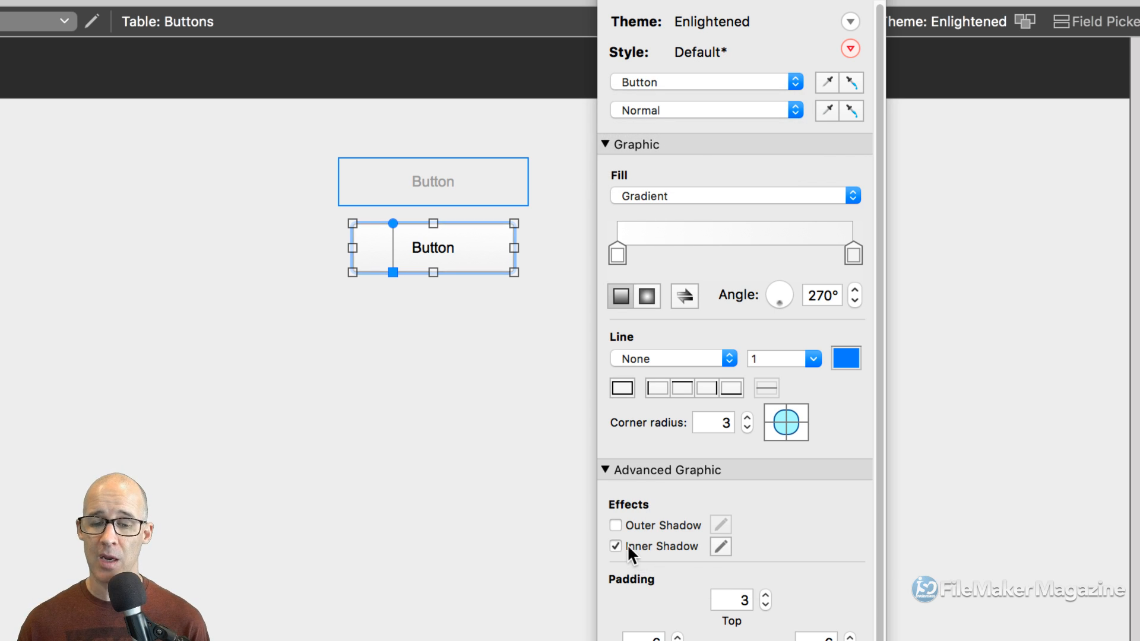
left_click(721, 546)
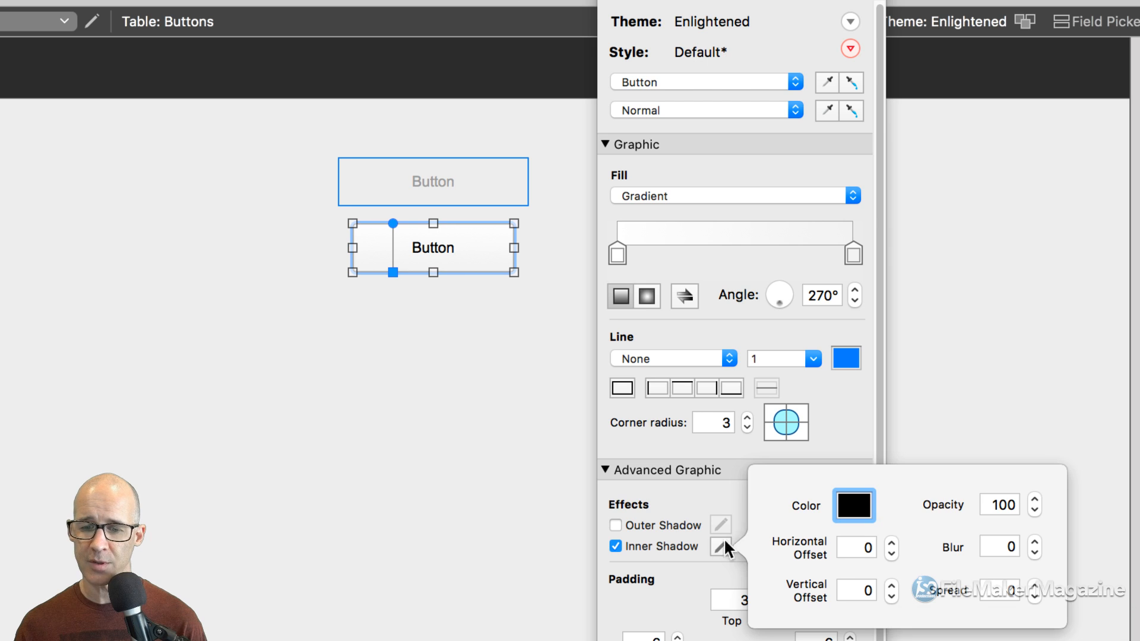
left_click(655, 545)
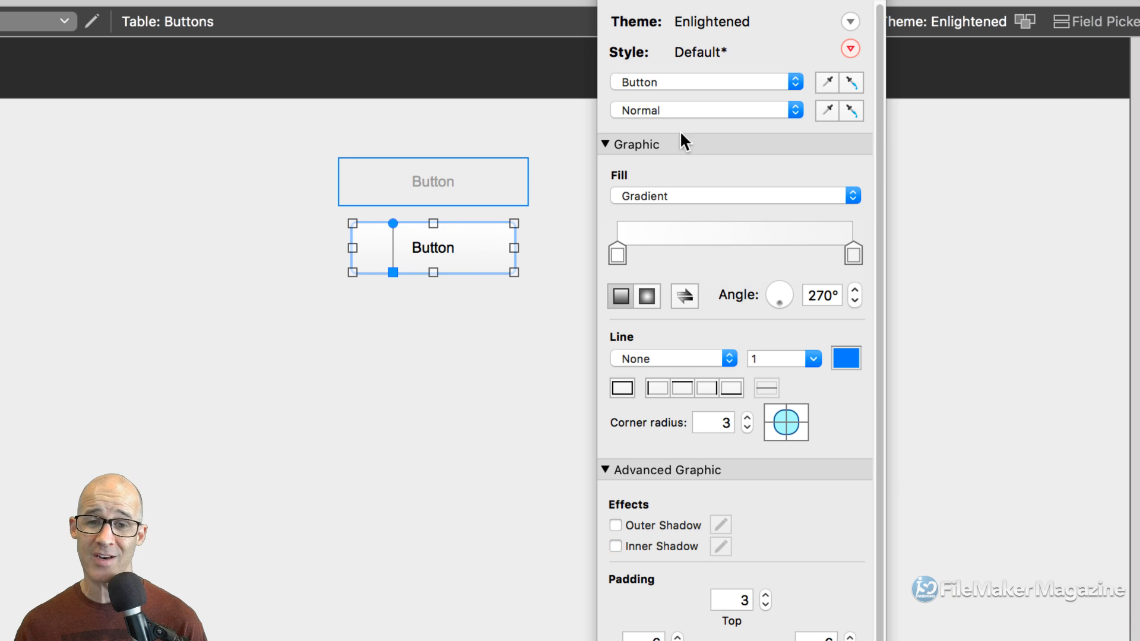
- Add an inner shadow to the lower button's Hover state with an opacity of 20 and a blur of 3
left_click(660, 109)
left_click(653, 127)
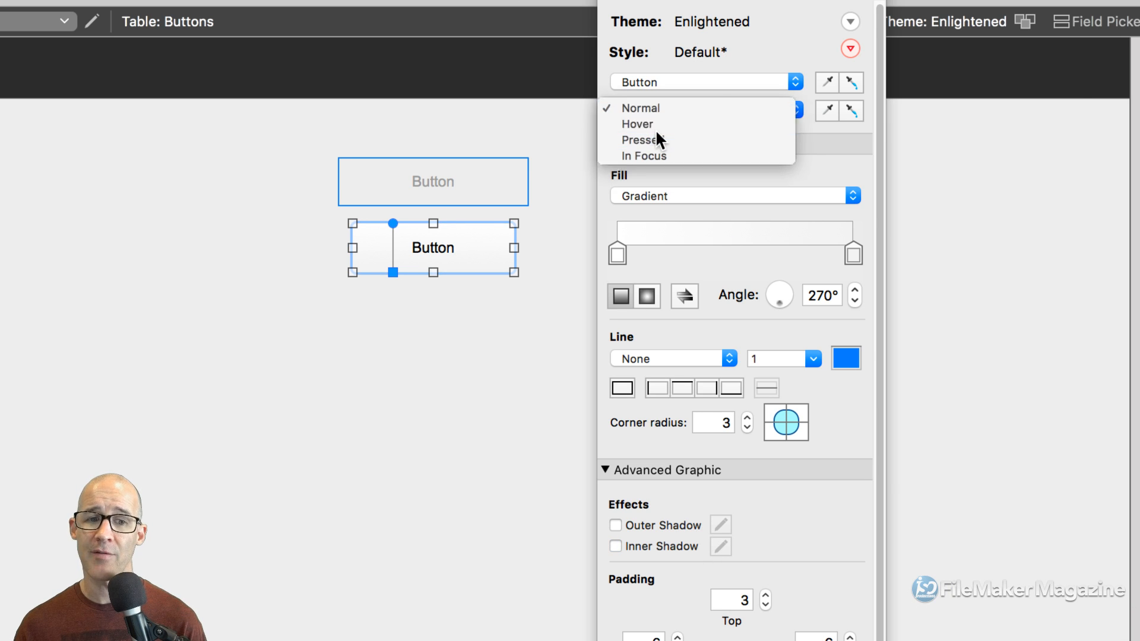
left_click(666, 545)
left_click(721, 545)
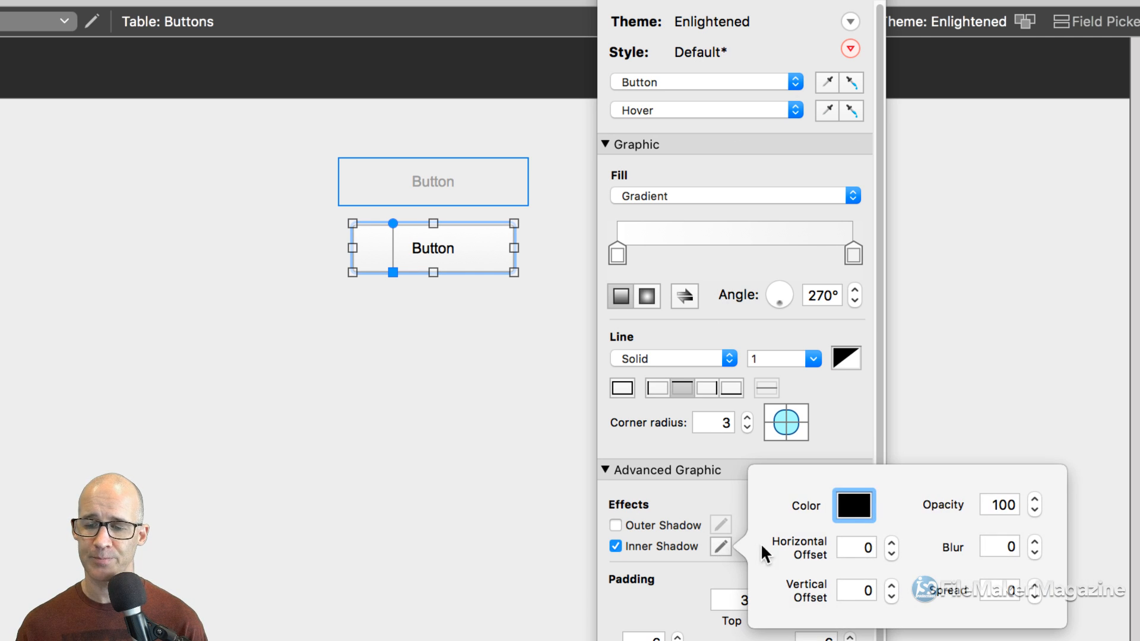
double_click(1002, 507)
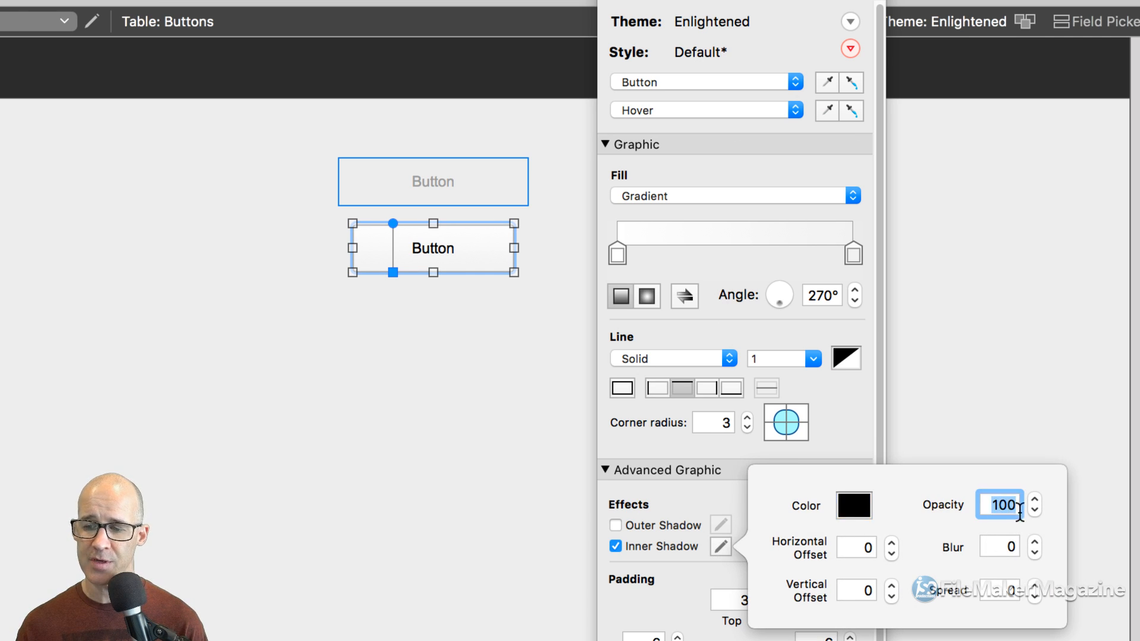
type("20")
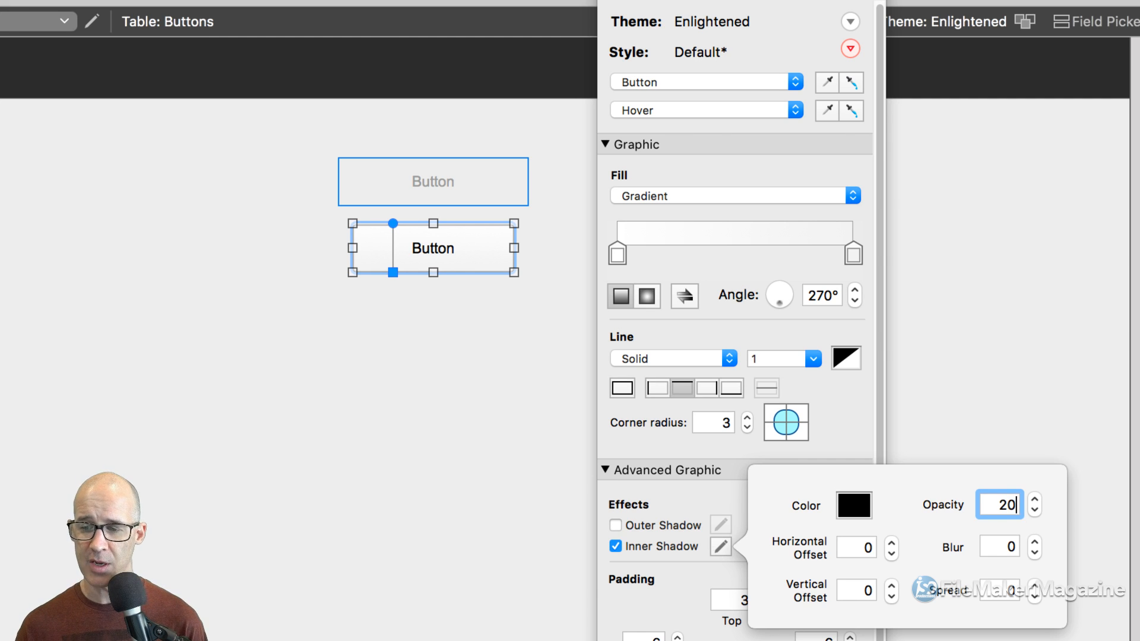
double_click(1008, 547)
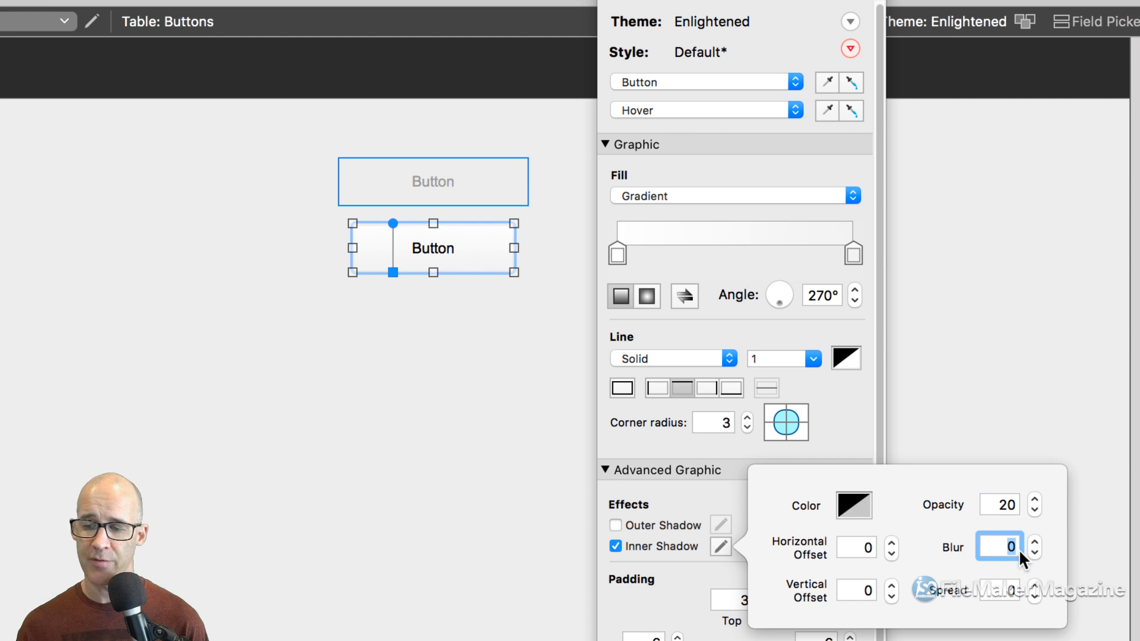
type("3")
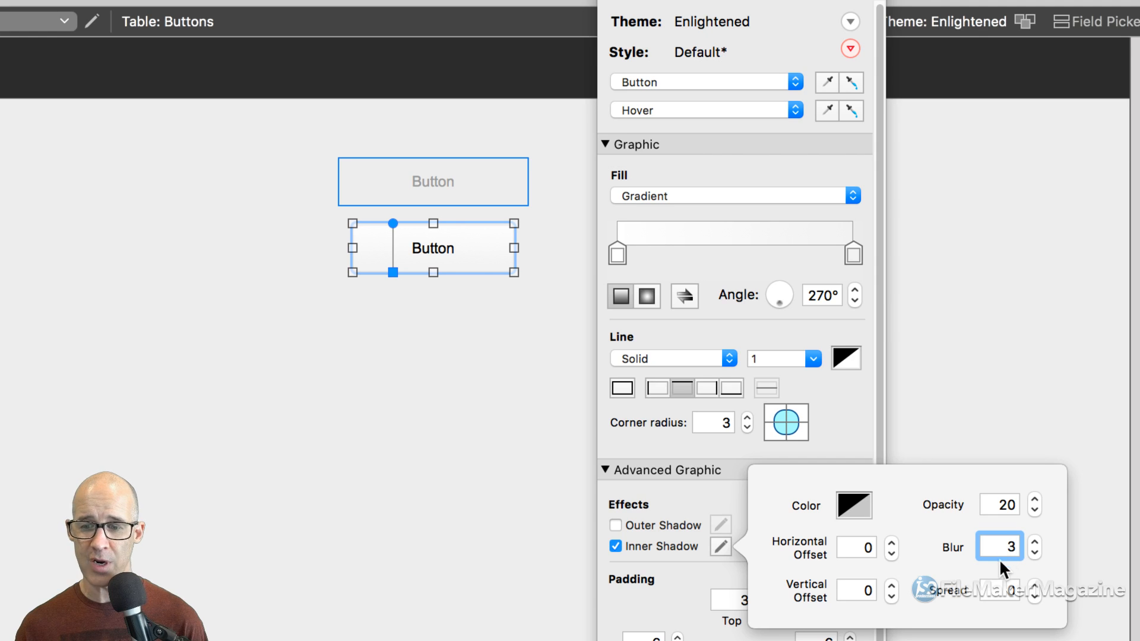
- Set the Hover inner shadow's vertical offset to 2 and its opacity to 10, and test the button in Browse mode
left_click(890, 584)
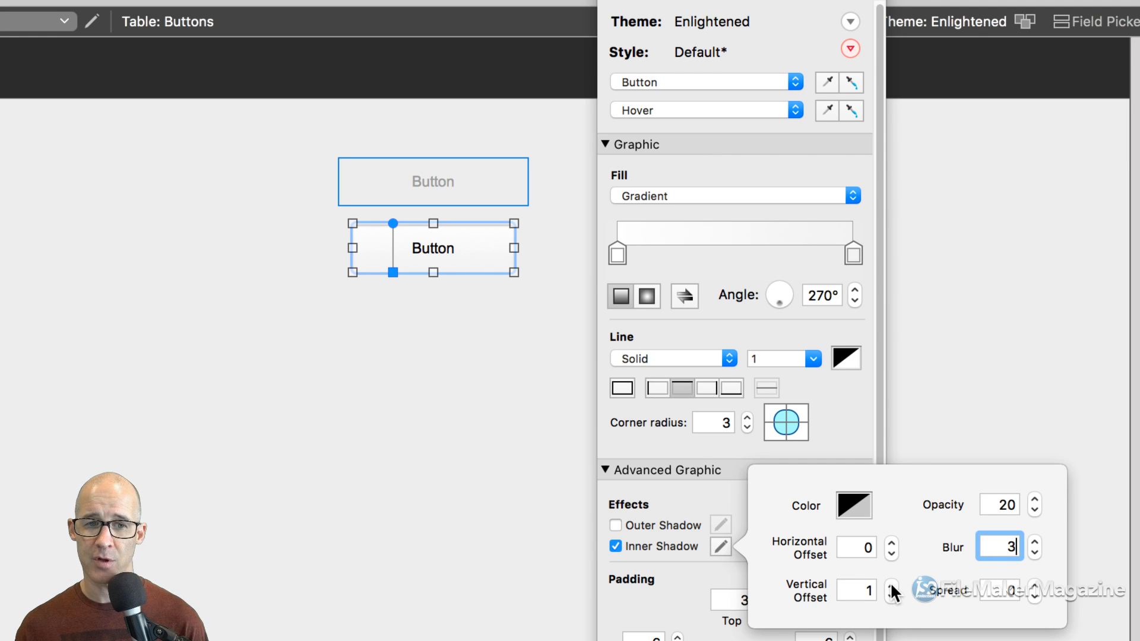
left_click(891, 586)
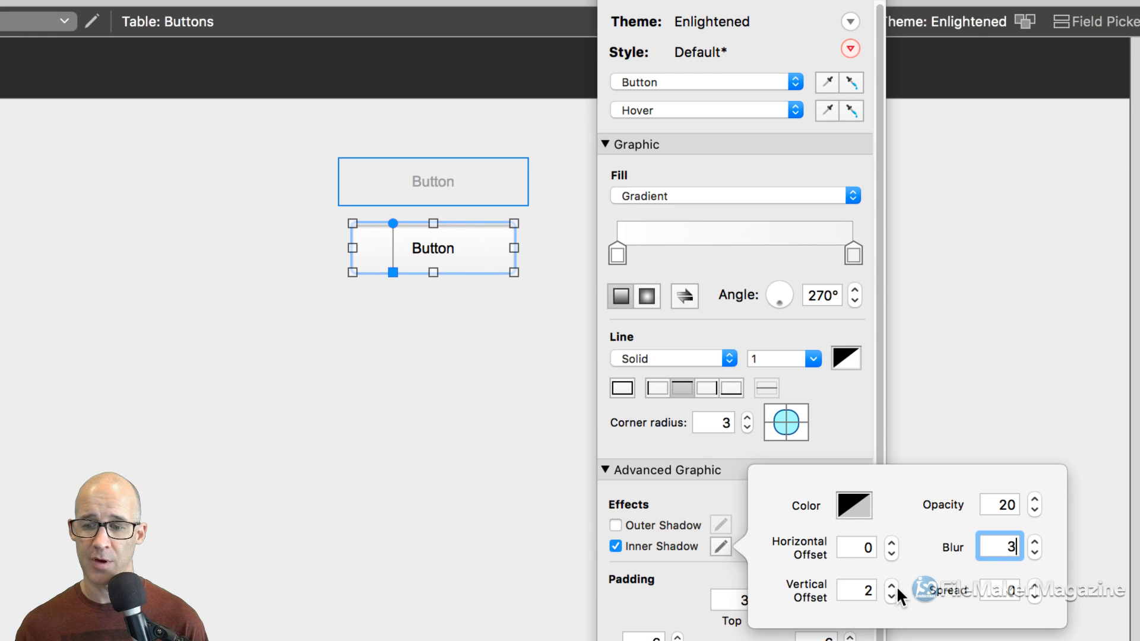
left_click(999, 506)
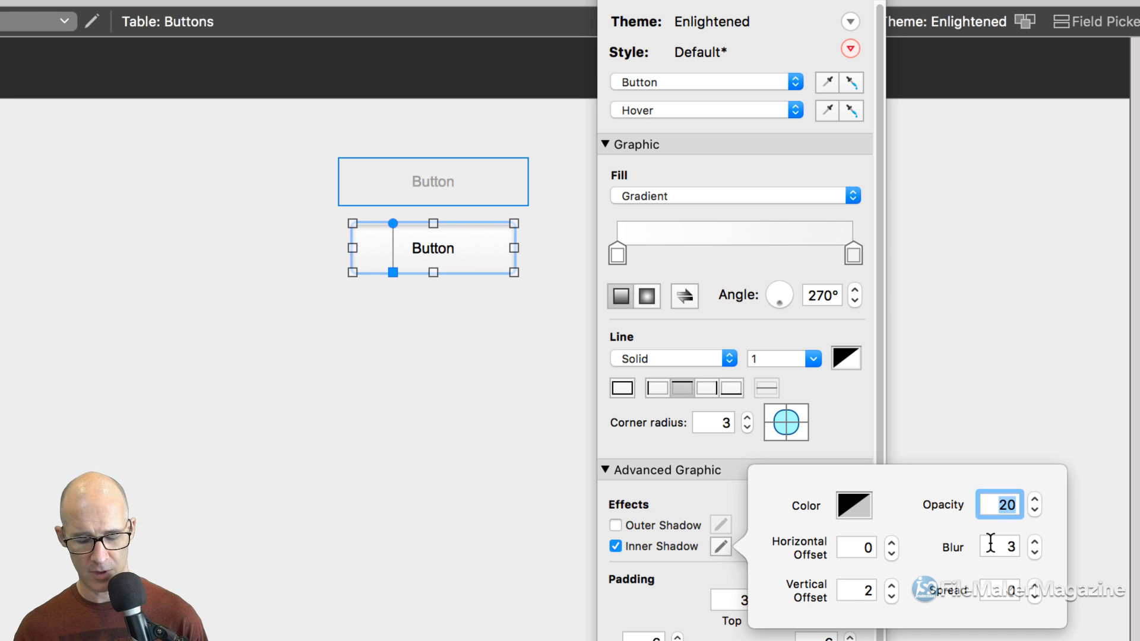
type("10")
key("Tab")
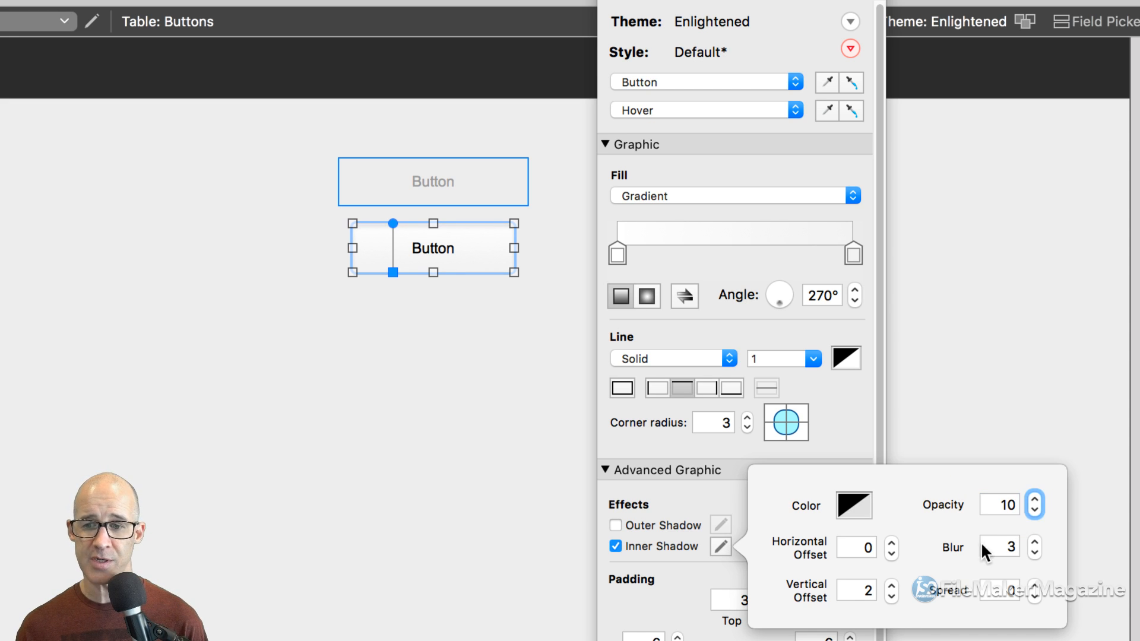
left_click(540, 450)
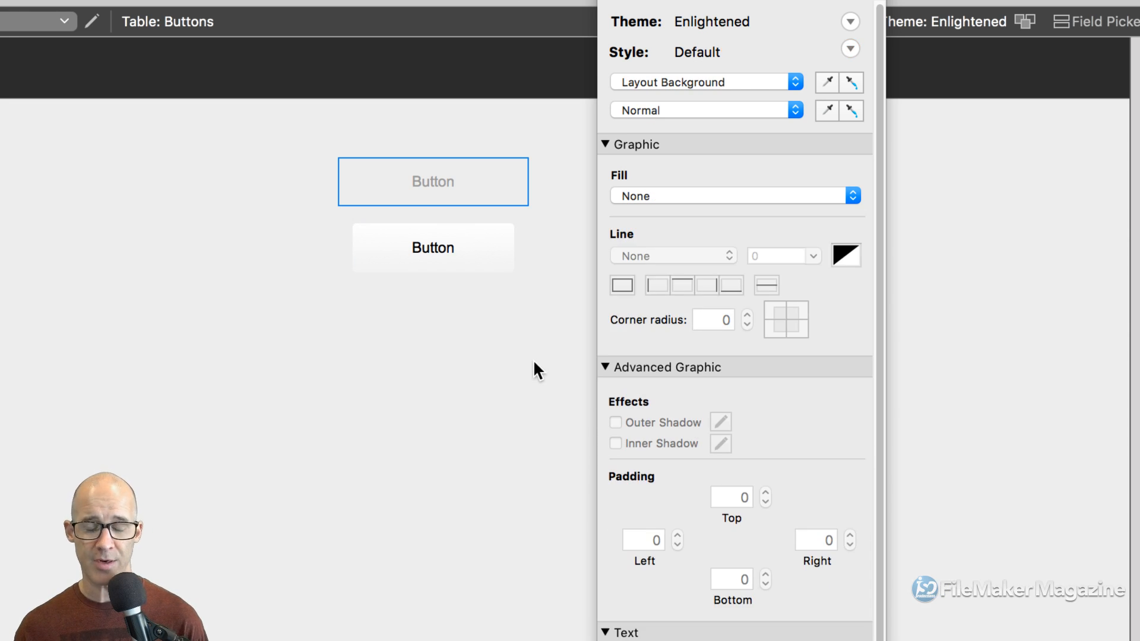
key("super+b")
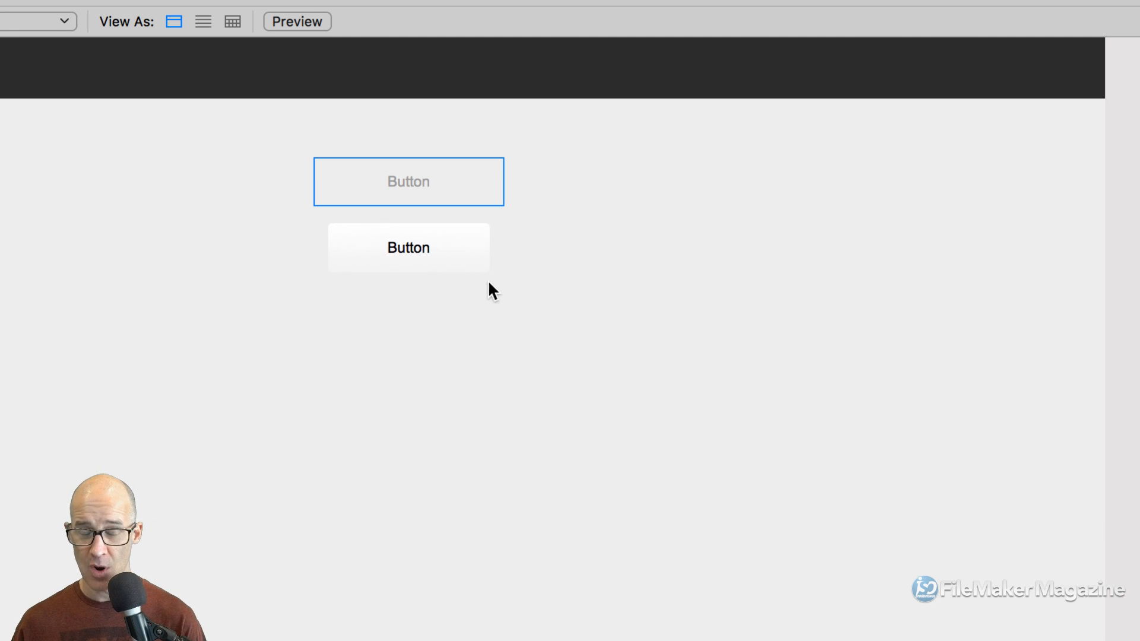
- Back in Layout mode, set the lower button's Hover line thickness to 3 and test the effect in Browse mode
key("super+l")
left_click(469, 251)
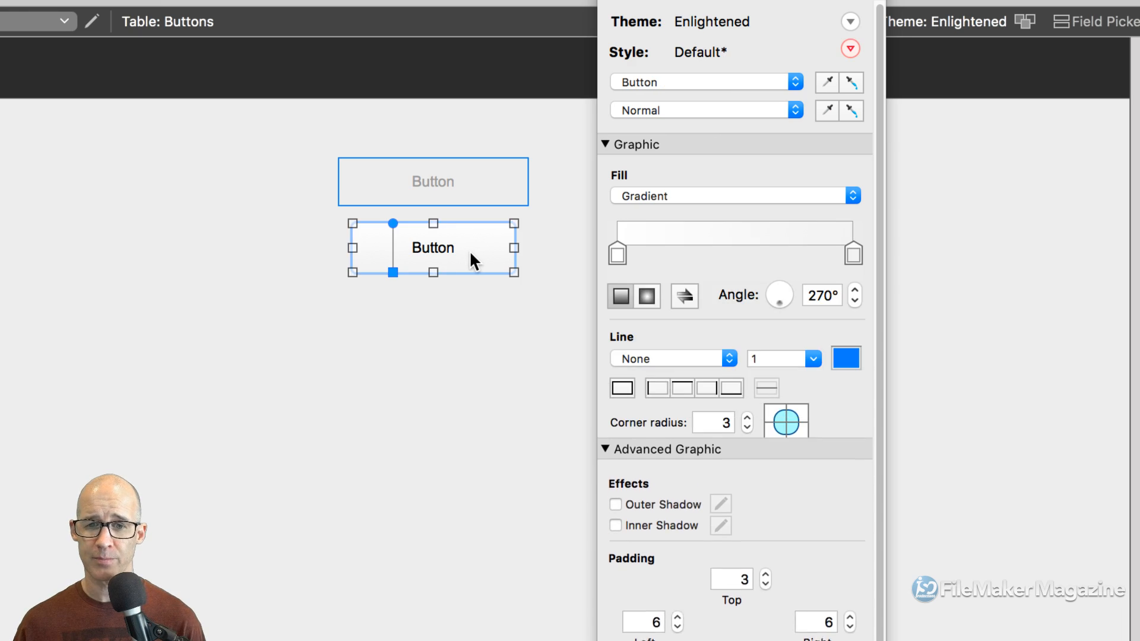
left_click(670, 108)
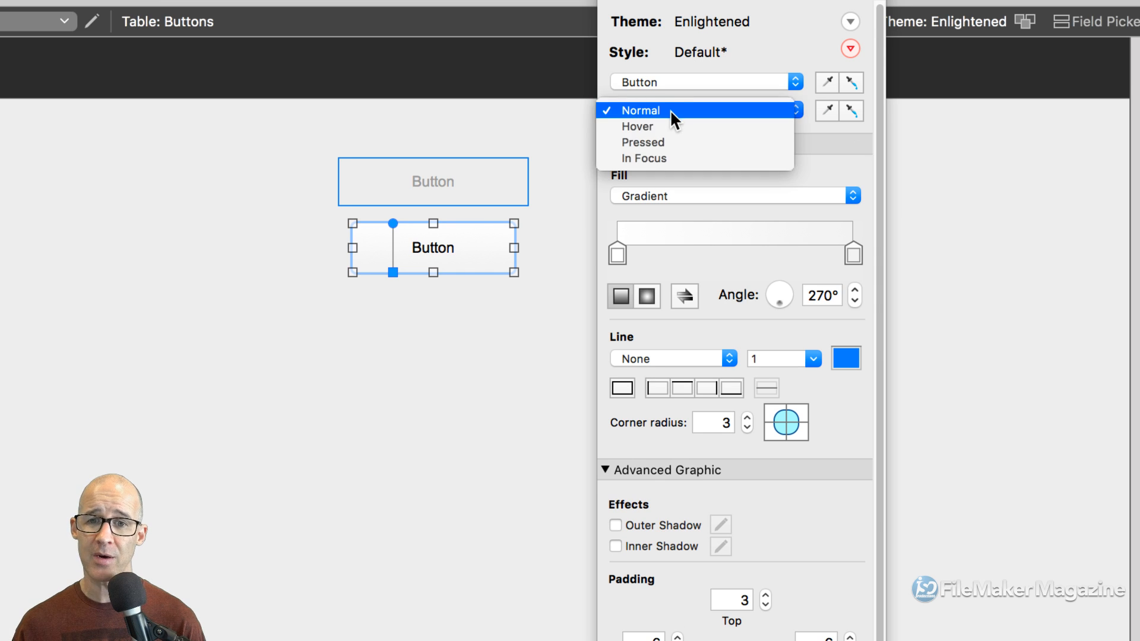
left_click(672, 123)
left_click(812, 359)
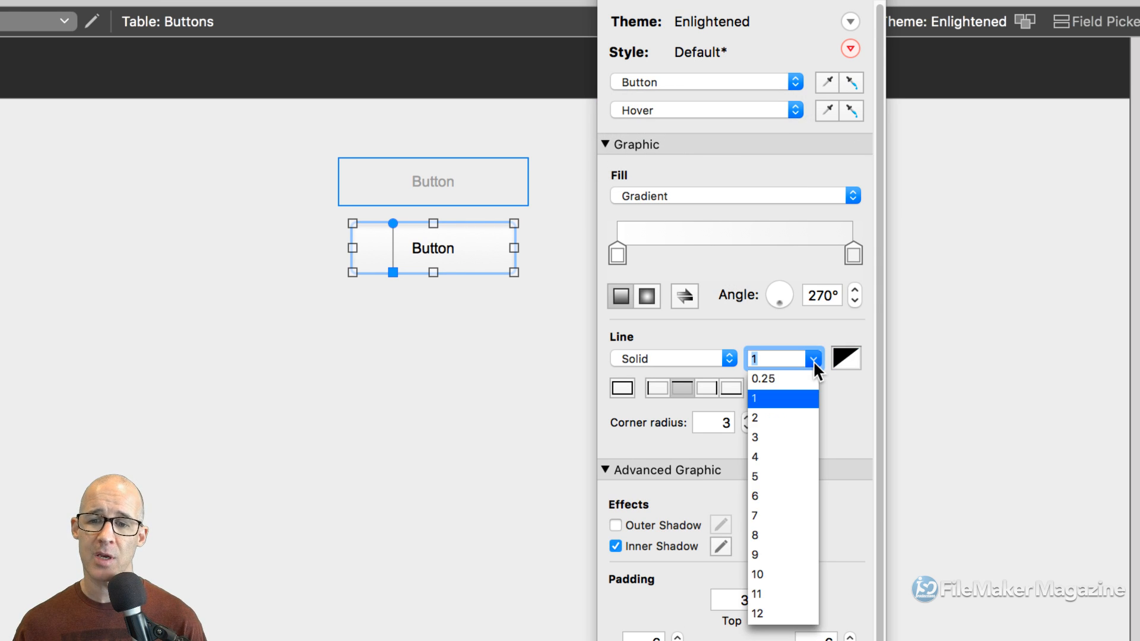
left_click(768, 434)
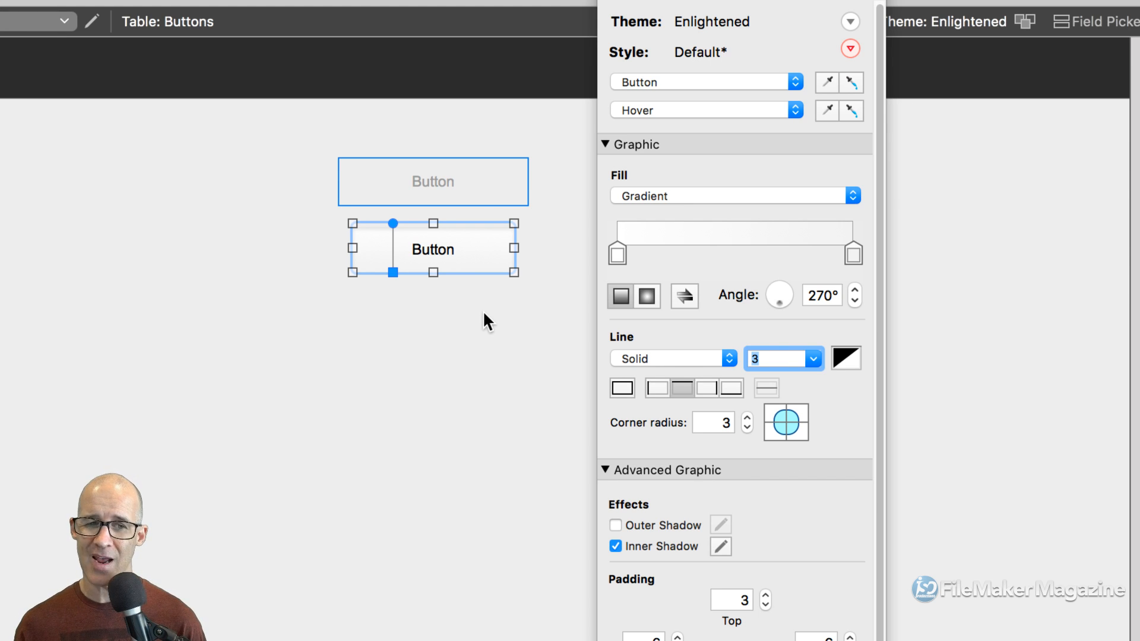
left_click(547, 341)
key("super+b")
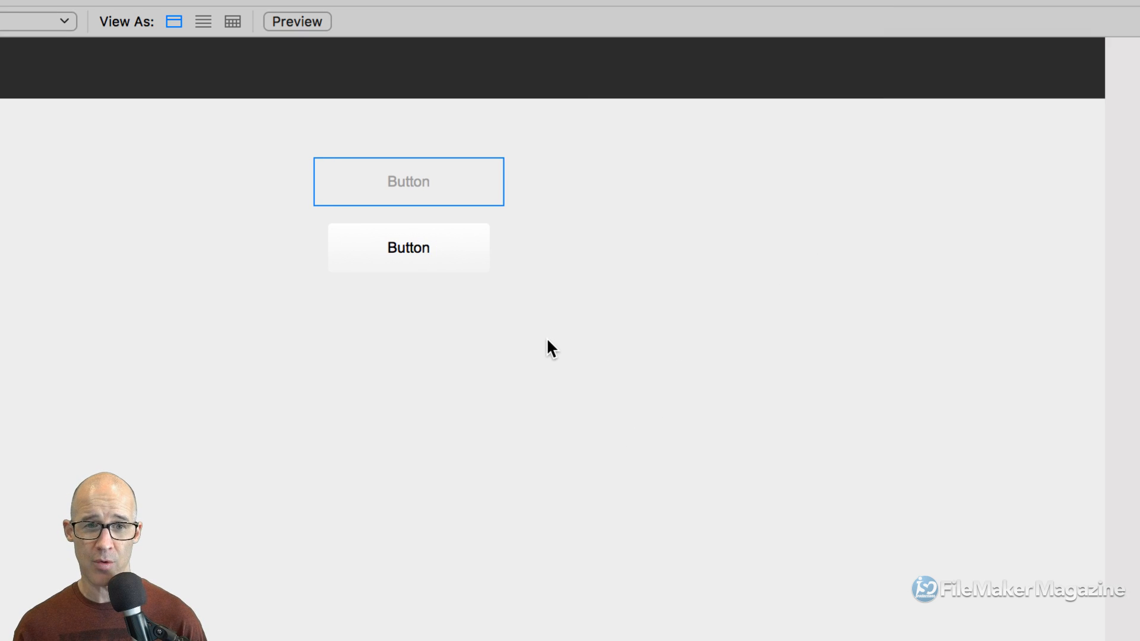
- In Layout mode, apply the lower button's Hover line to all four sides and colour it green
key("super+l")
left_click(442, 242)
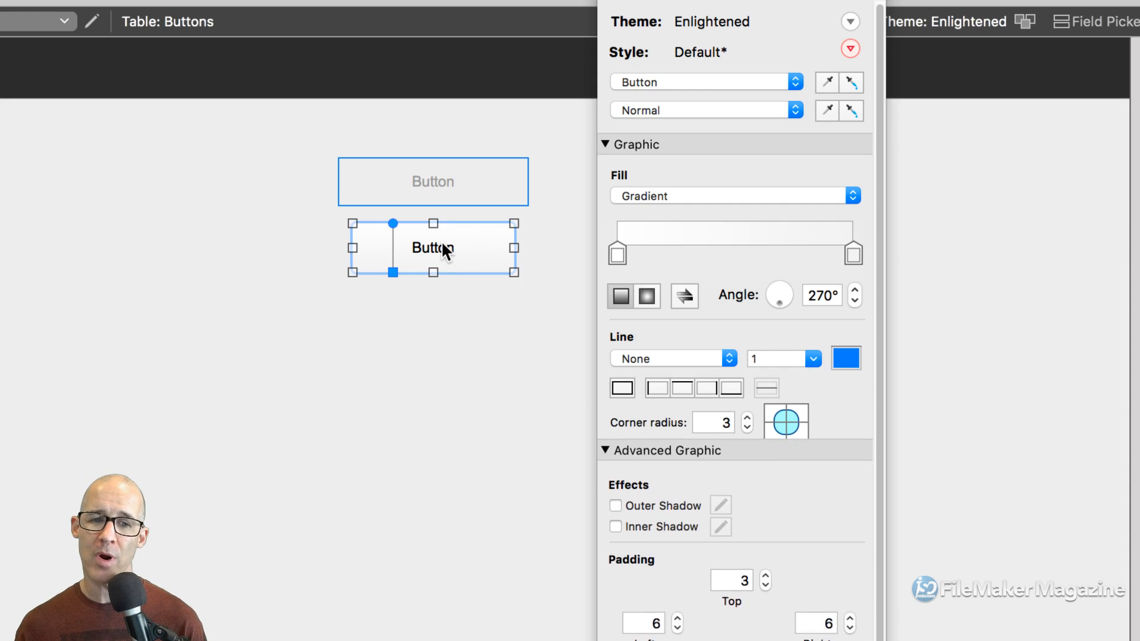
left_click(662, 111)
left_click(660, 124)
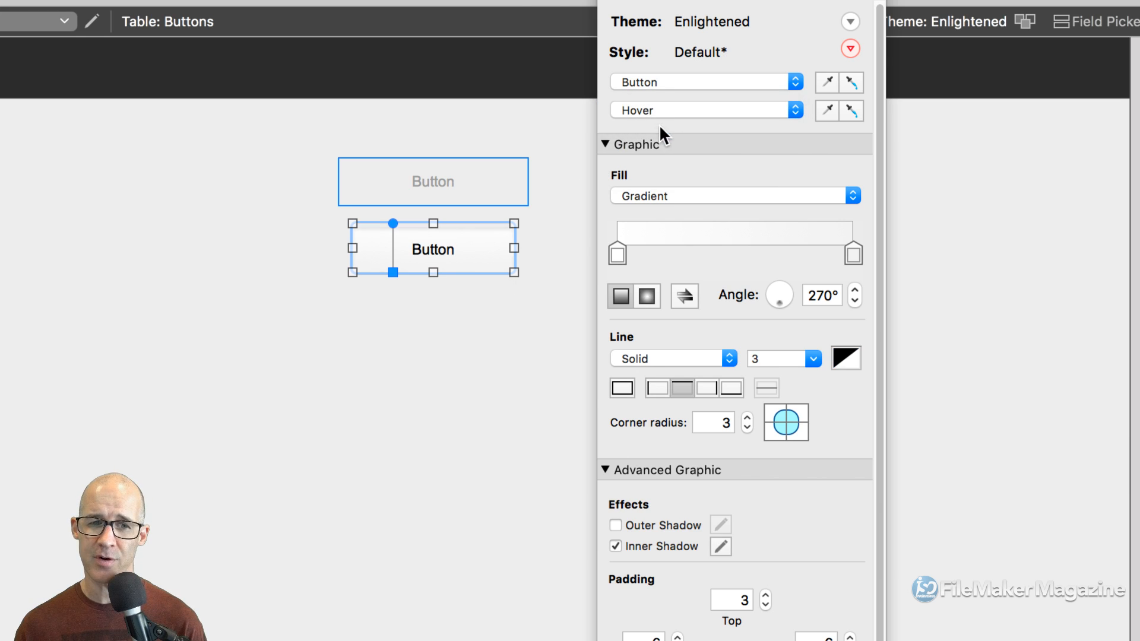
left_click(618, 383)
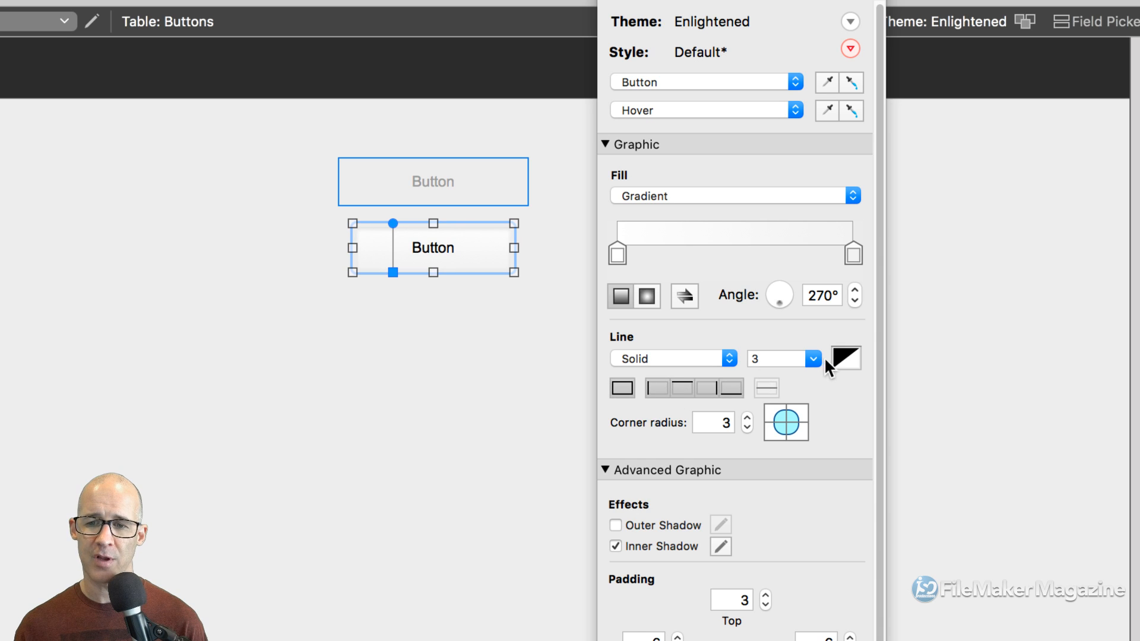
left_click(849, 357)
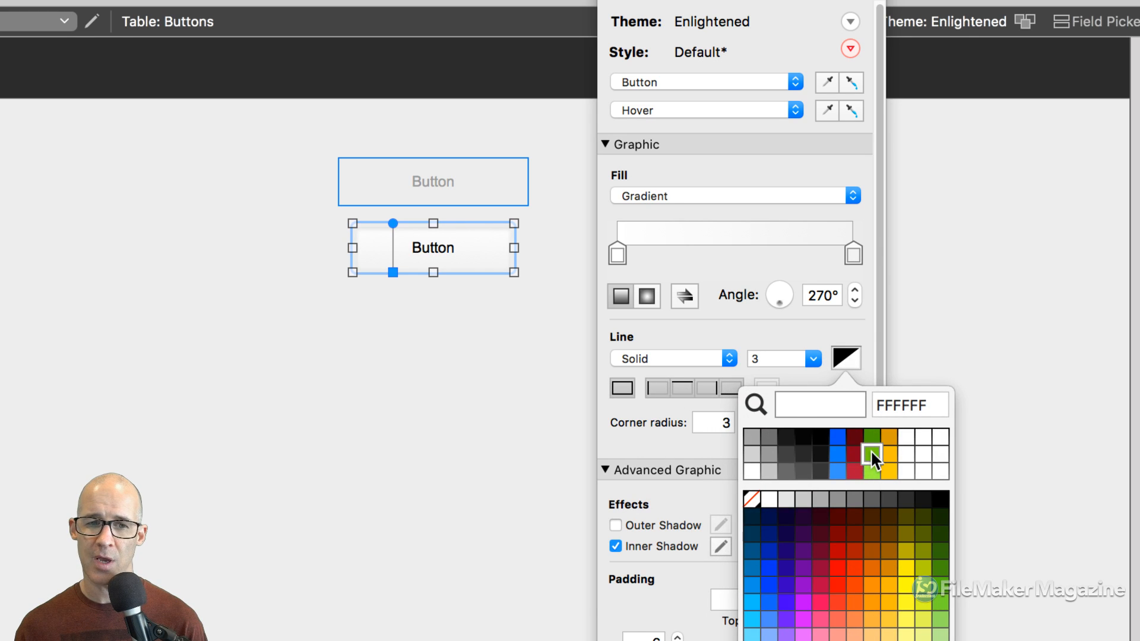
left_click(870, 452)
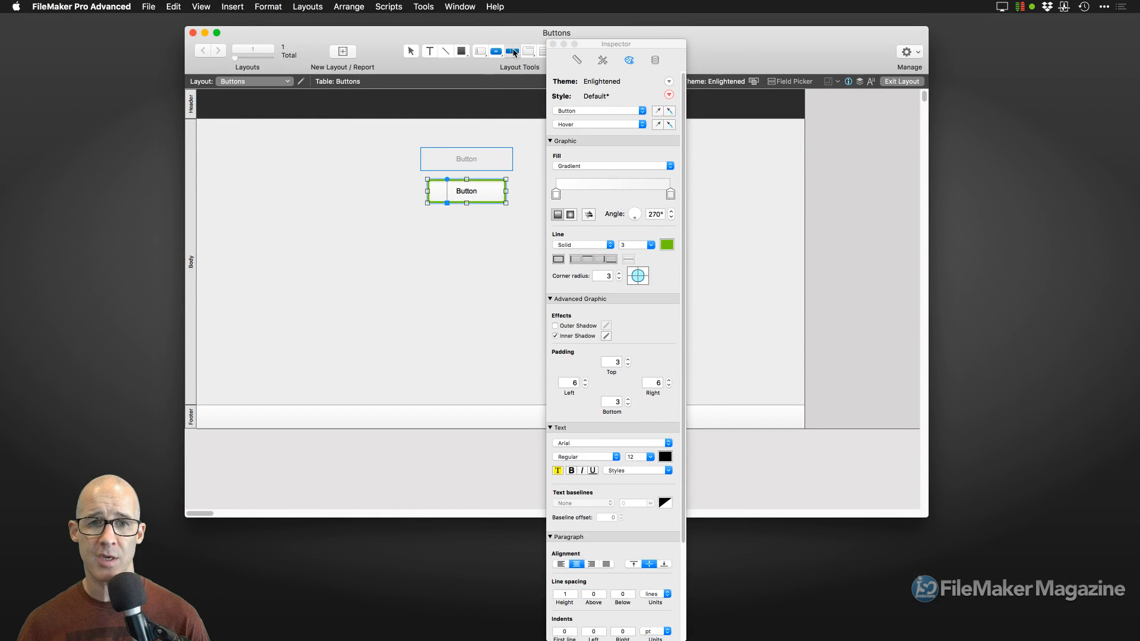
- Draw a button bar about 132 by 136 pt beside the existing buttons and give it a vertical orientation
left_click(512, 51)
left_click_drag(335, 146, 411, 227)
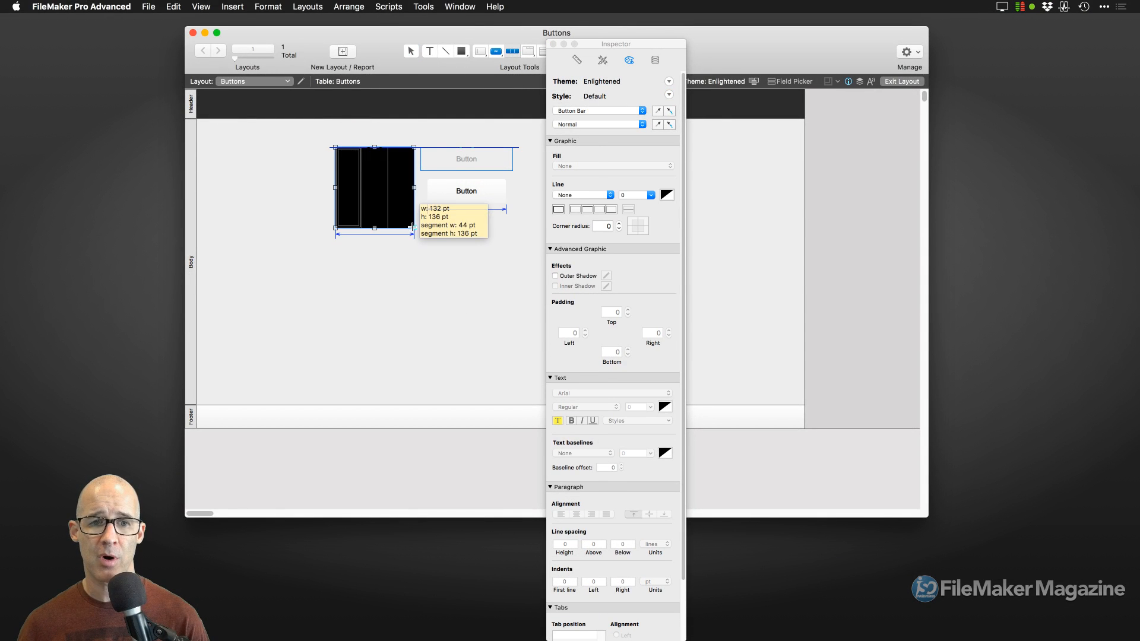
left_click(463, 180)
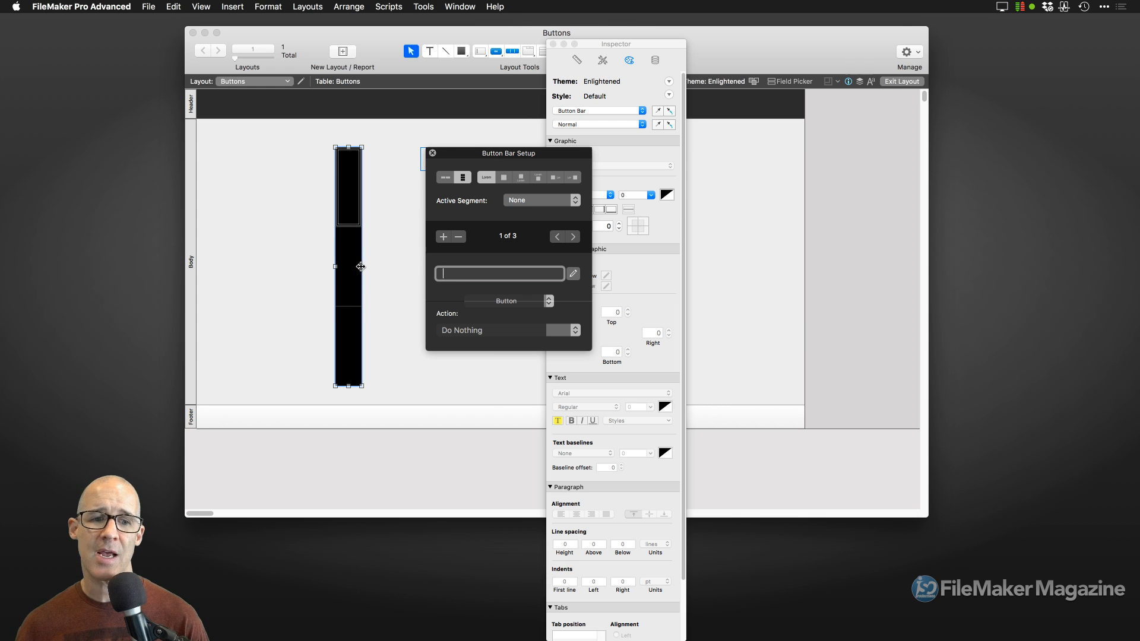
- Widen the vertical button bar to about 143 pt and shorten it to roughly the height of the two existing buttons together
left_click_drag(361, 267, 420, 266)
left_click(433, 153)
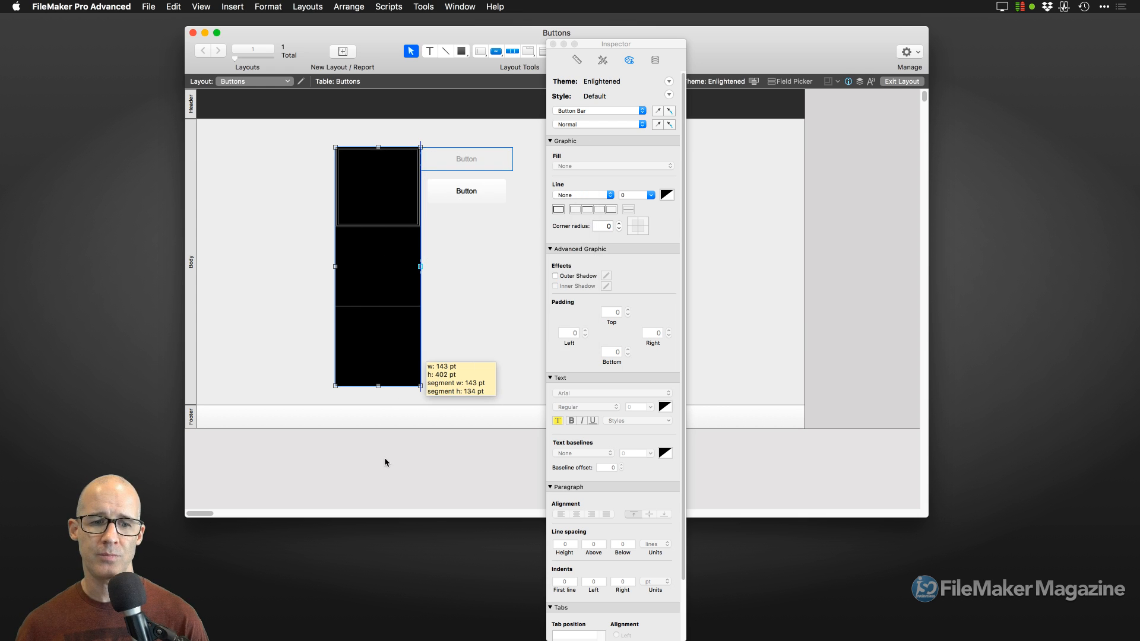
left_click_drag(378, 386, 393, 212)
- Label the three segments of the vertical button bar One, Two and Three, and close its setup
double_click(394, 159)
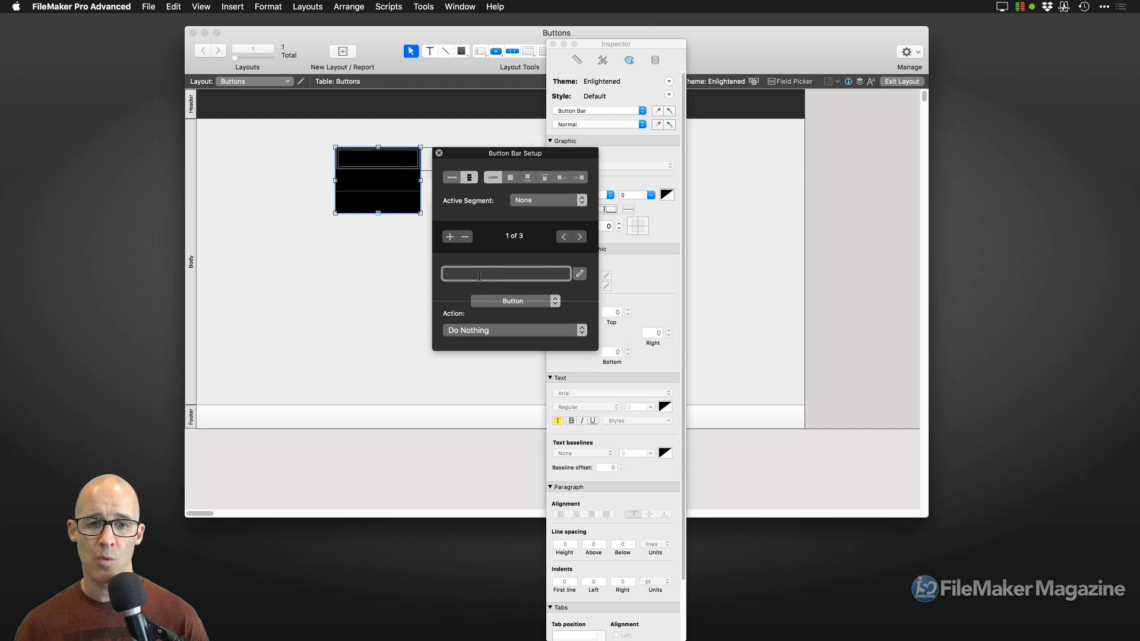
type("One")
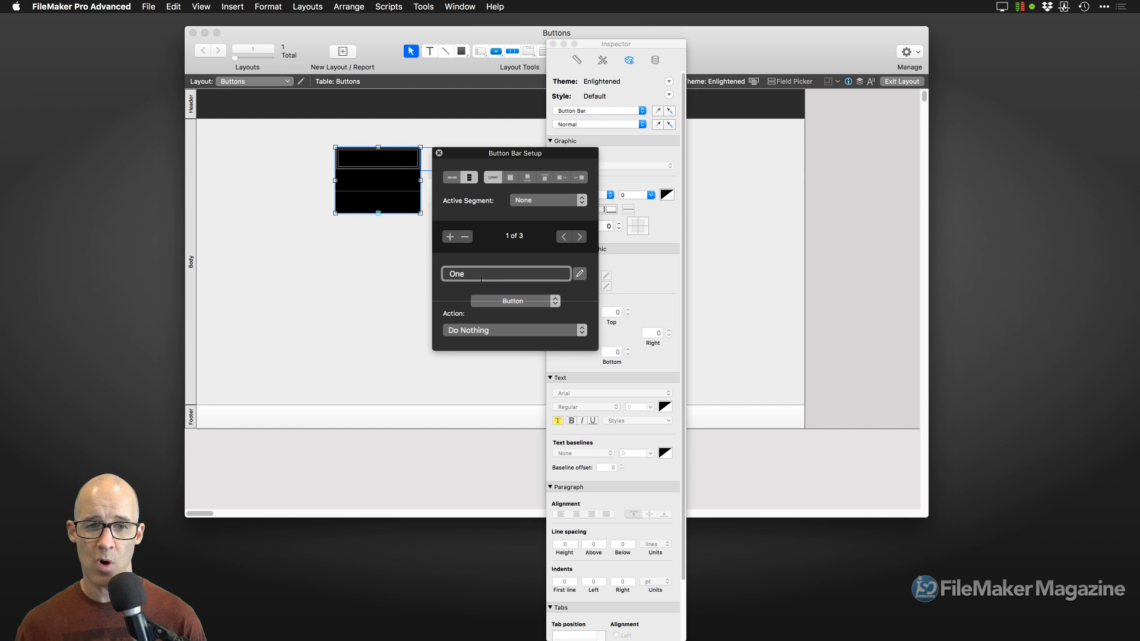
left_click(579, 236)
type("TWo")
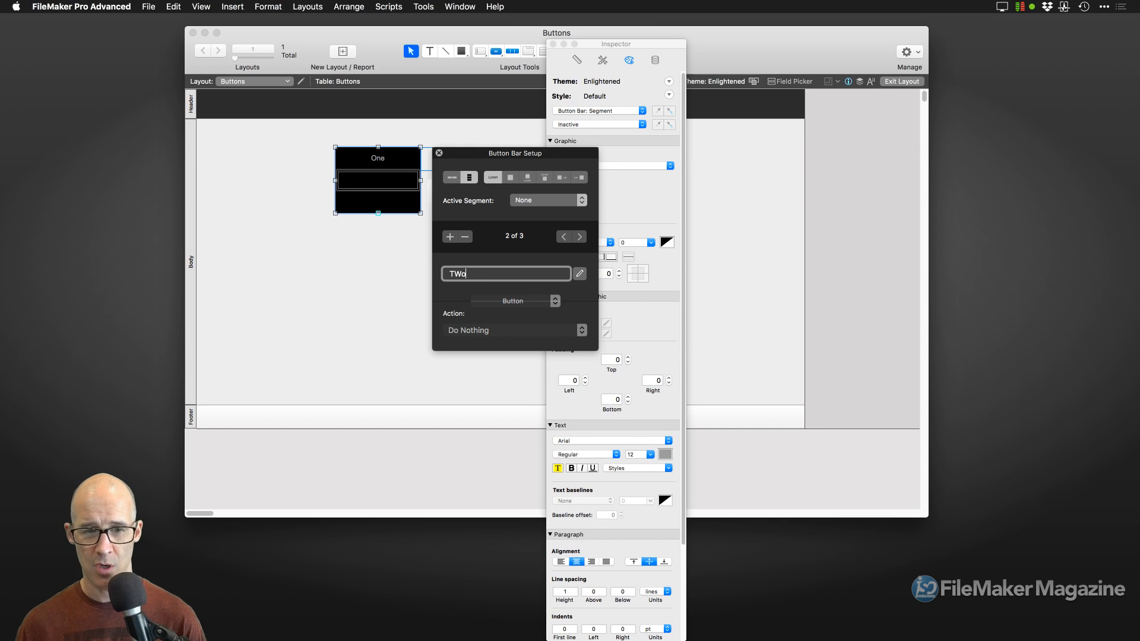
key("BackSpace")
key("BackSpace")
type("wo")
left_click(579, 237)
type("Three")
left_click(579, 236)
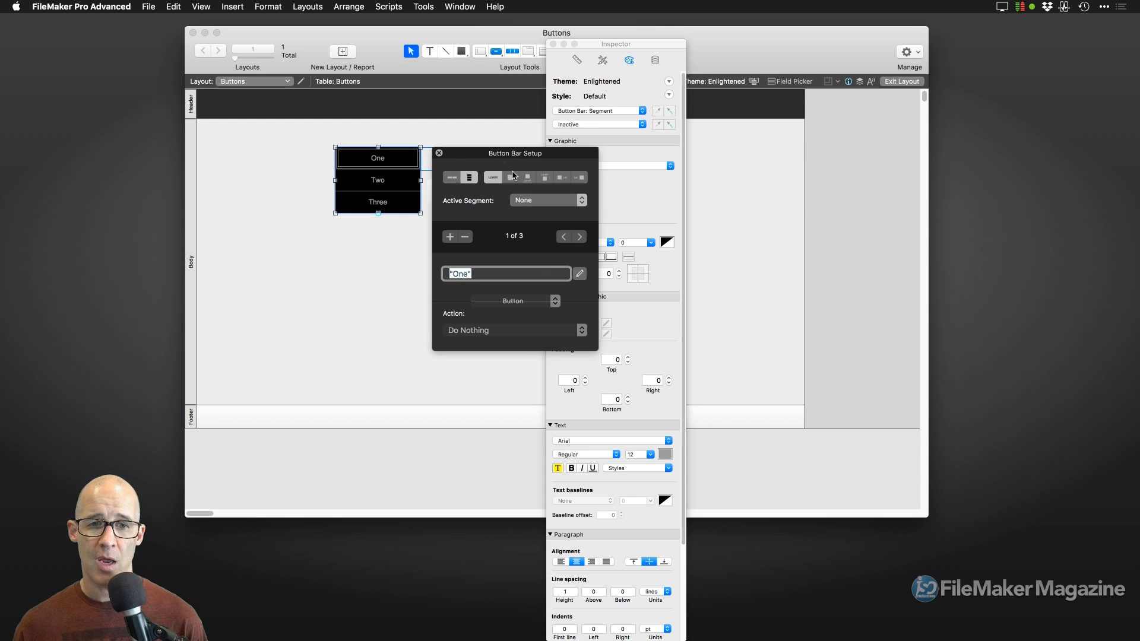
left_click(439, 154)
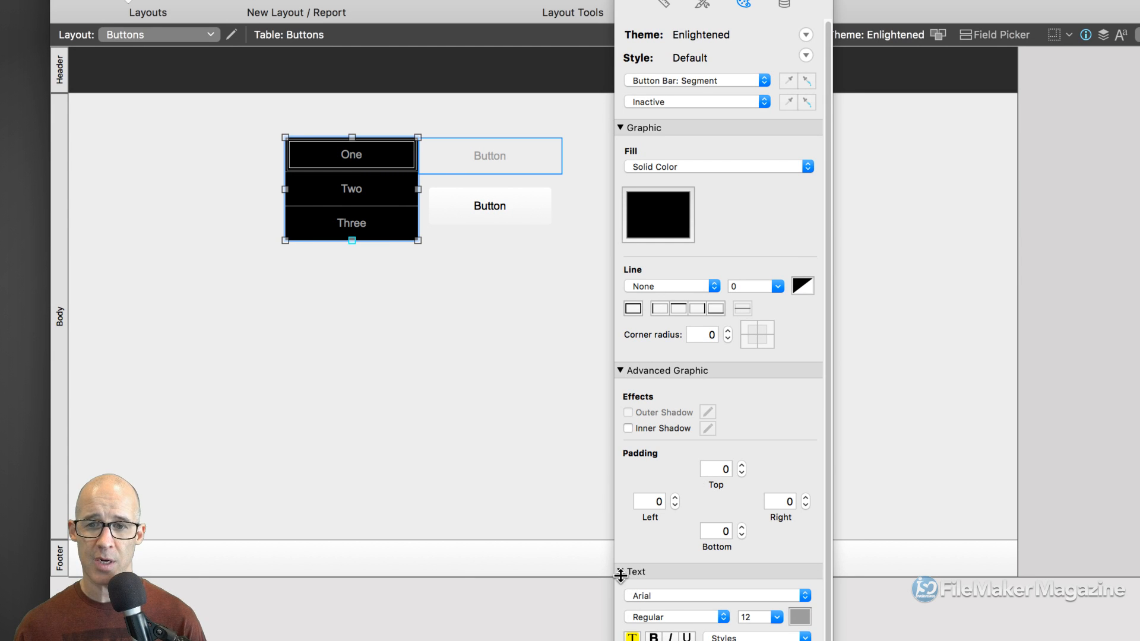
- Left-align the button bar's segment labels and set their left padding to 10
left_click(631, 371)
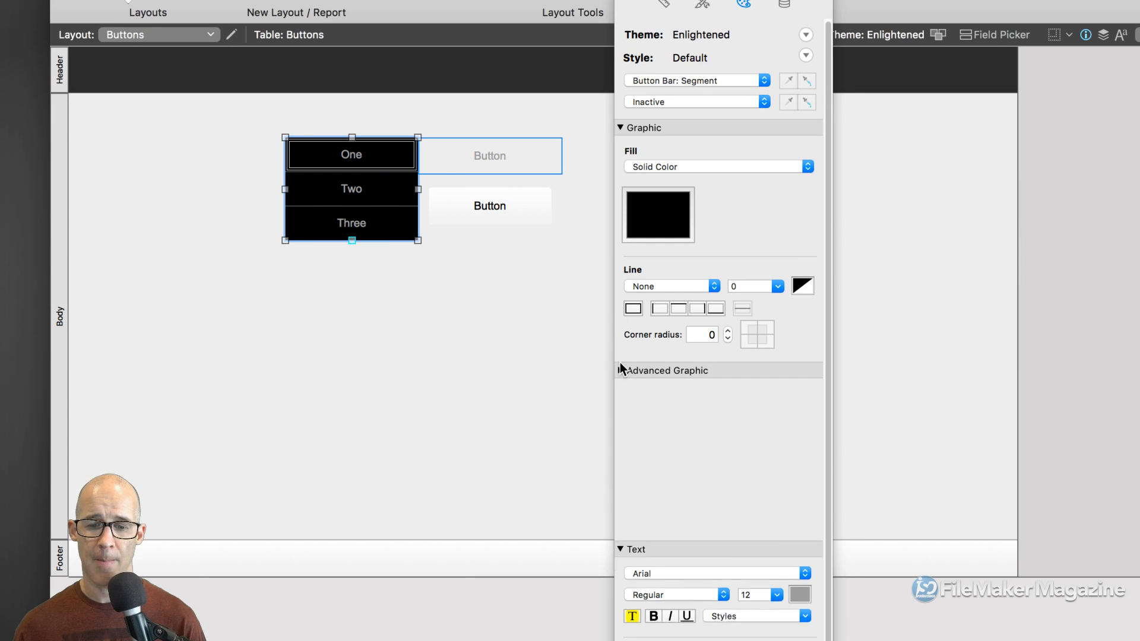
left_click(637, 600)
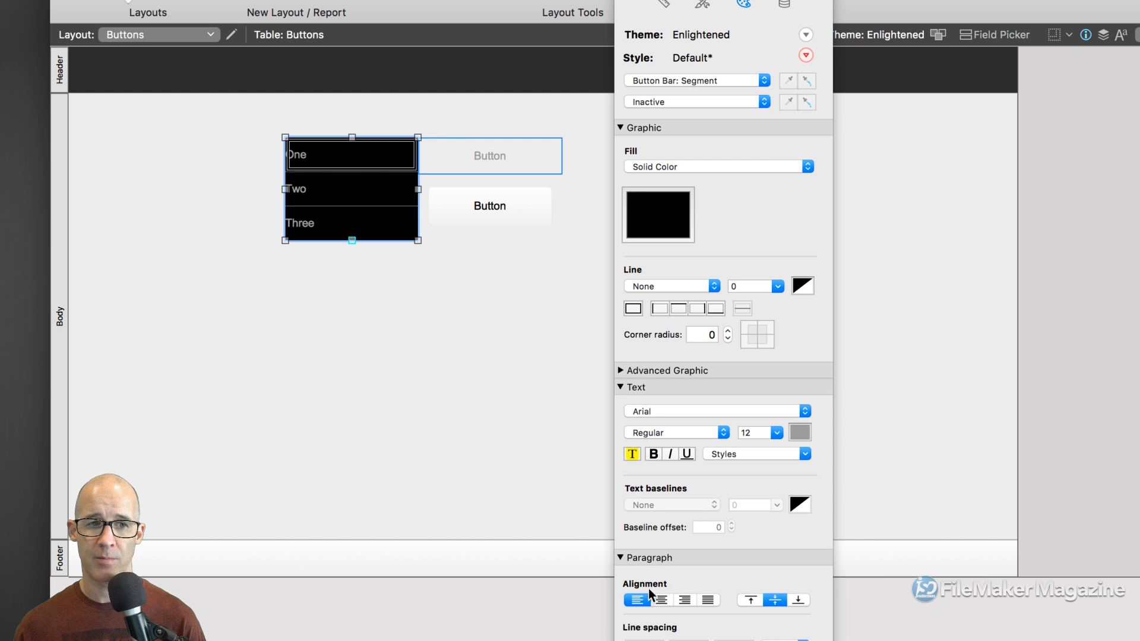
left_click(620, 370)
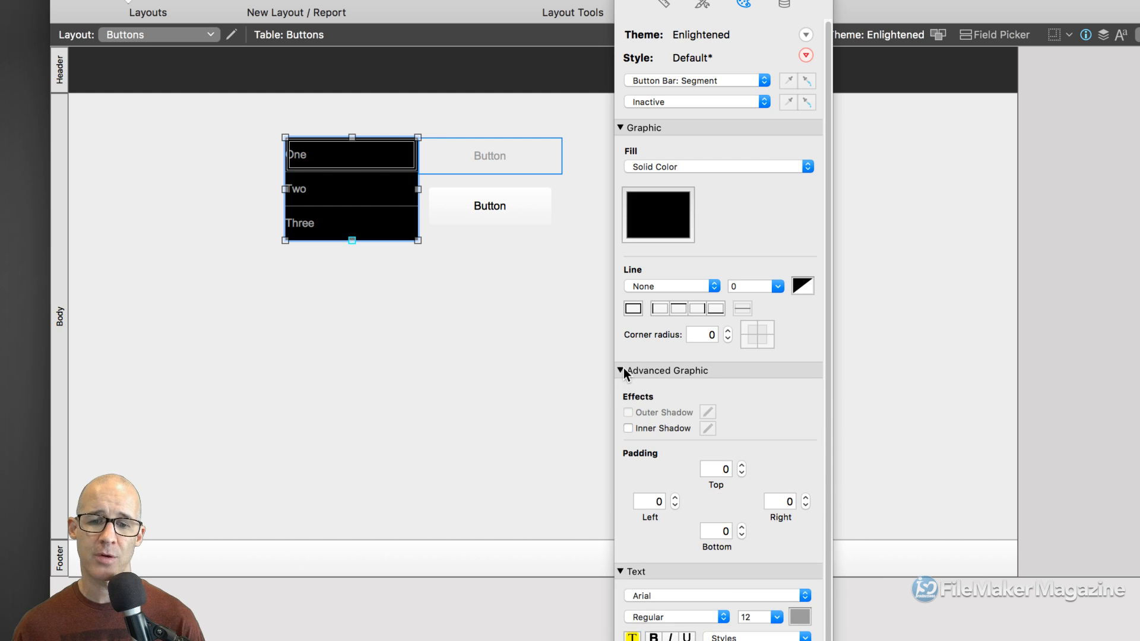
left_click(675, 497)
left_click(675, 497)
left_click(675, 498)
left_click(675, 498)
left_click(675, 498)
left_click(674, 497)
left_click(675, 497)
double_click(675, 498)
left_click(677, 497)
left_click(677, 497)
left_click(677, 497)
left_click(677, 497)
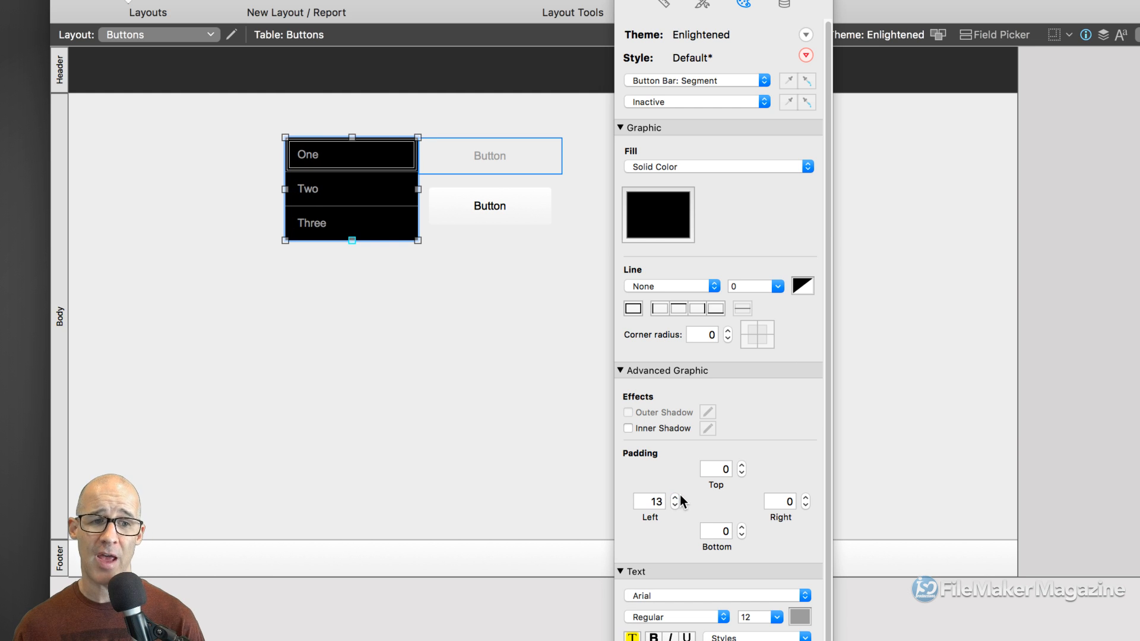
left_click(675, 505)
left_click(675, 505)
left_click(675, 505)
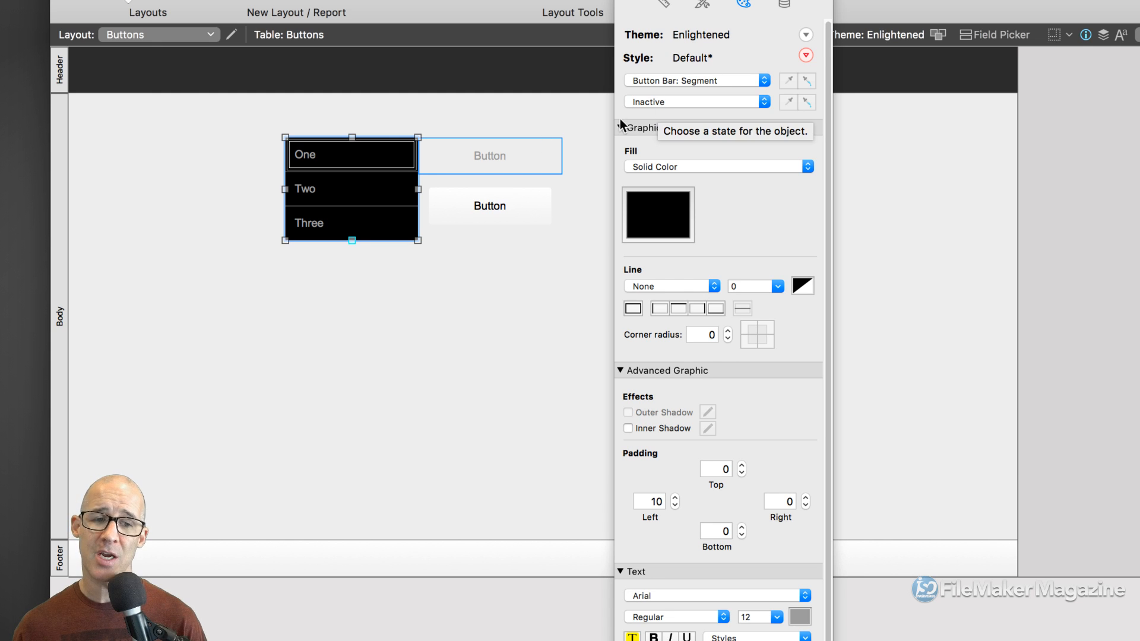
- Give the hover state of the button bar's segment a solid line on its left edge only, 10 pt thick
left_click(664, 101)
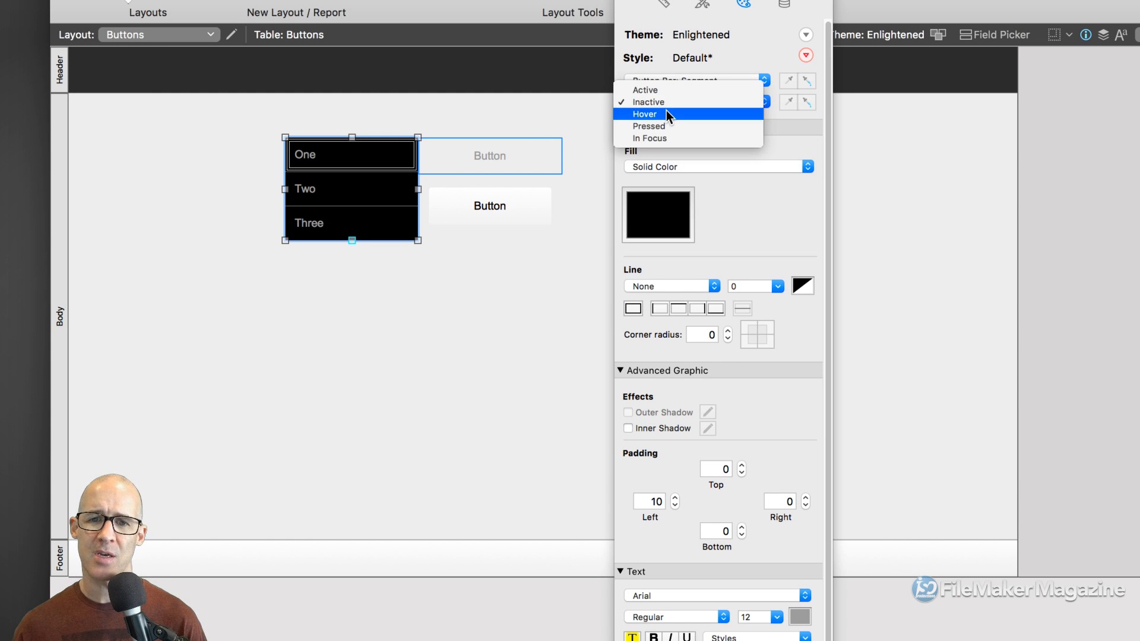
left_click(666, 110)
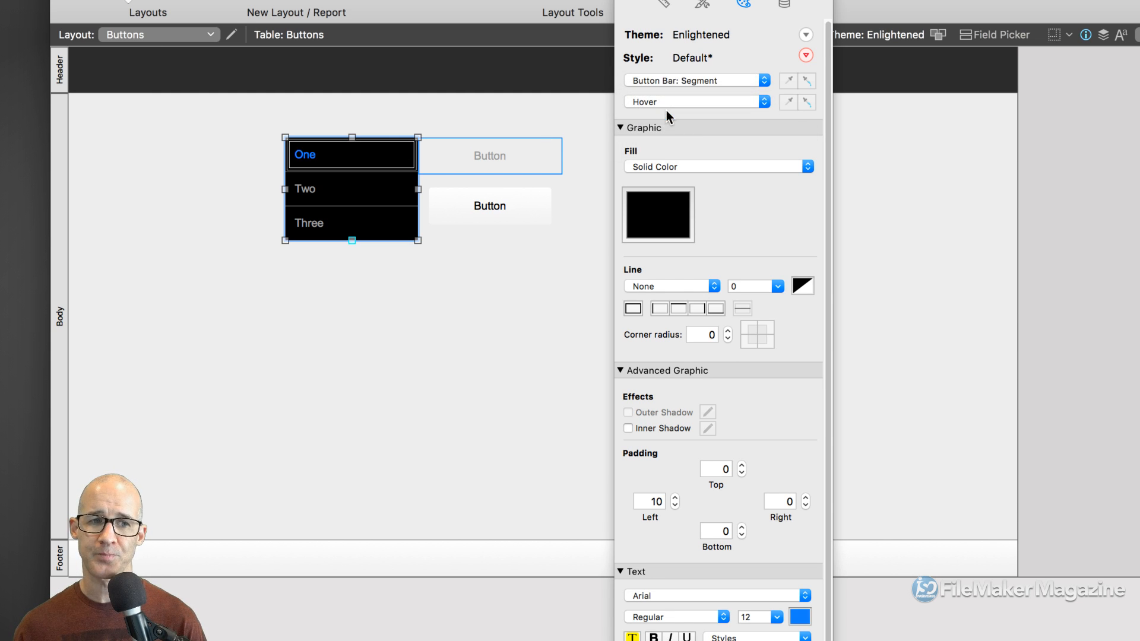
left_click(675, 287)
left_click(675, 297)
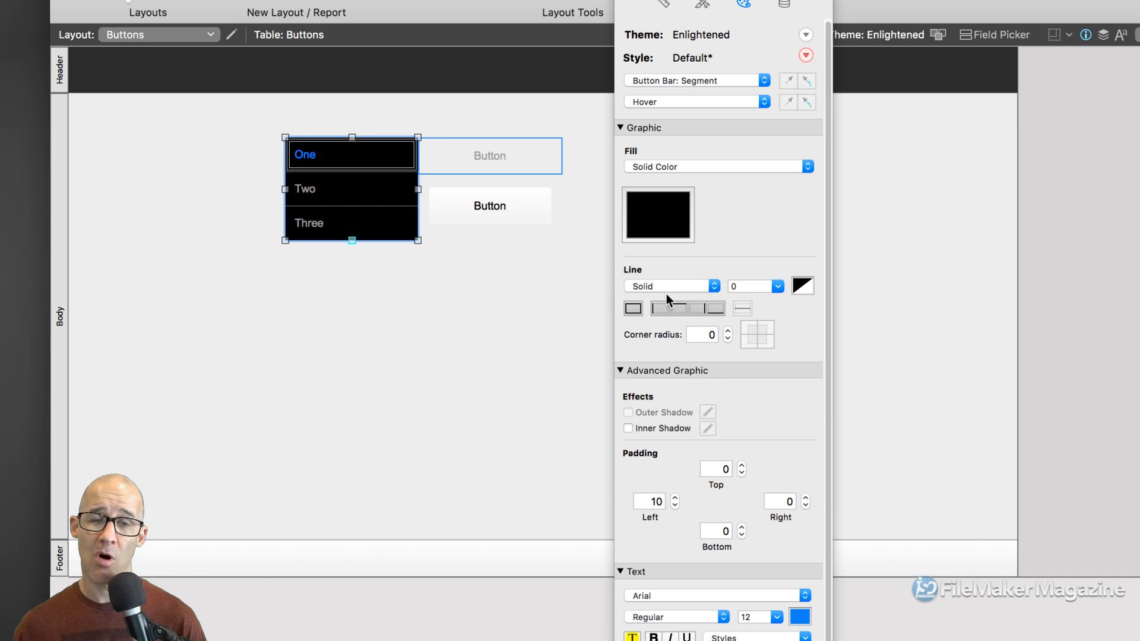
left_click(632, 308)
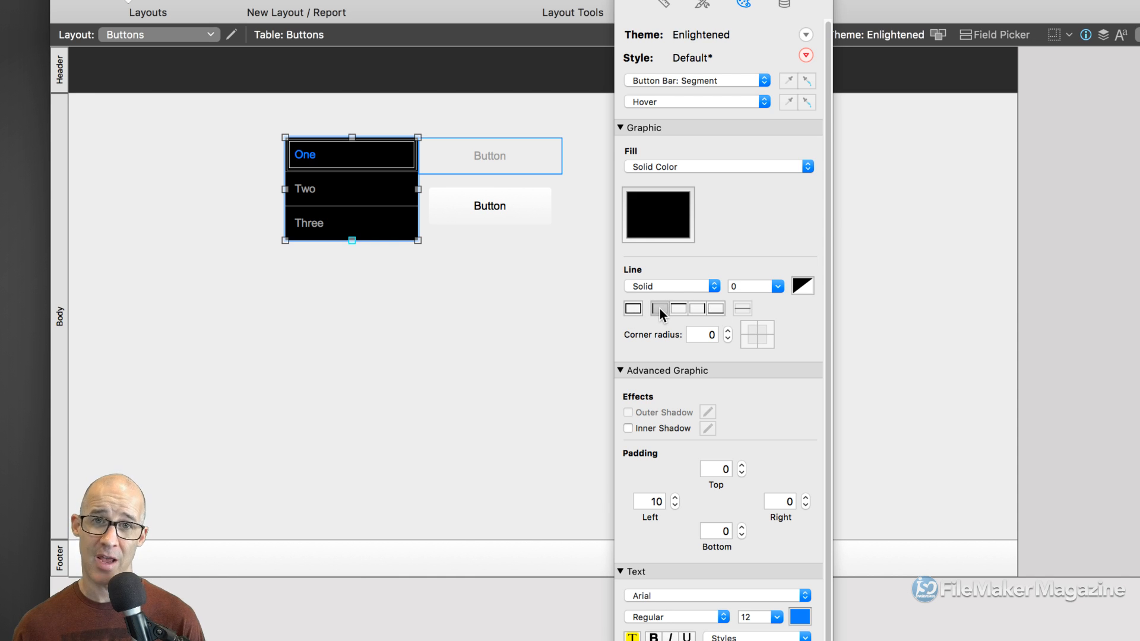
left_click(776, 286)
left_click(736, 376)
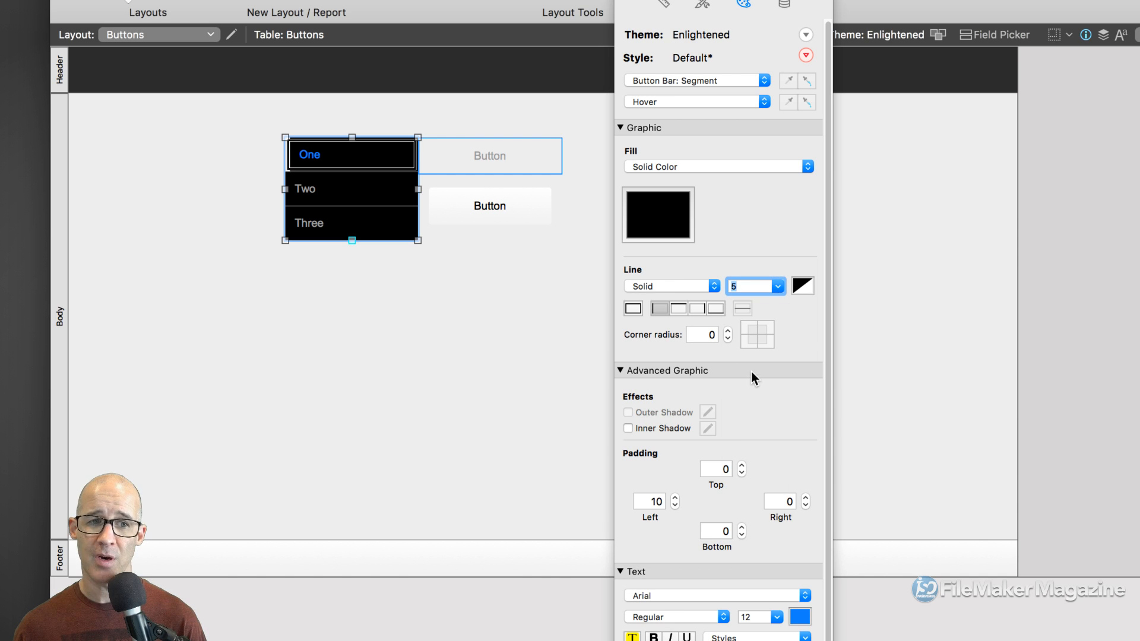
left_click(778, 287)
left_click(743, 448)
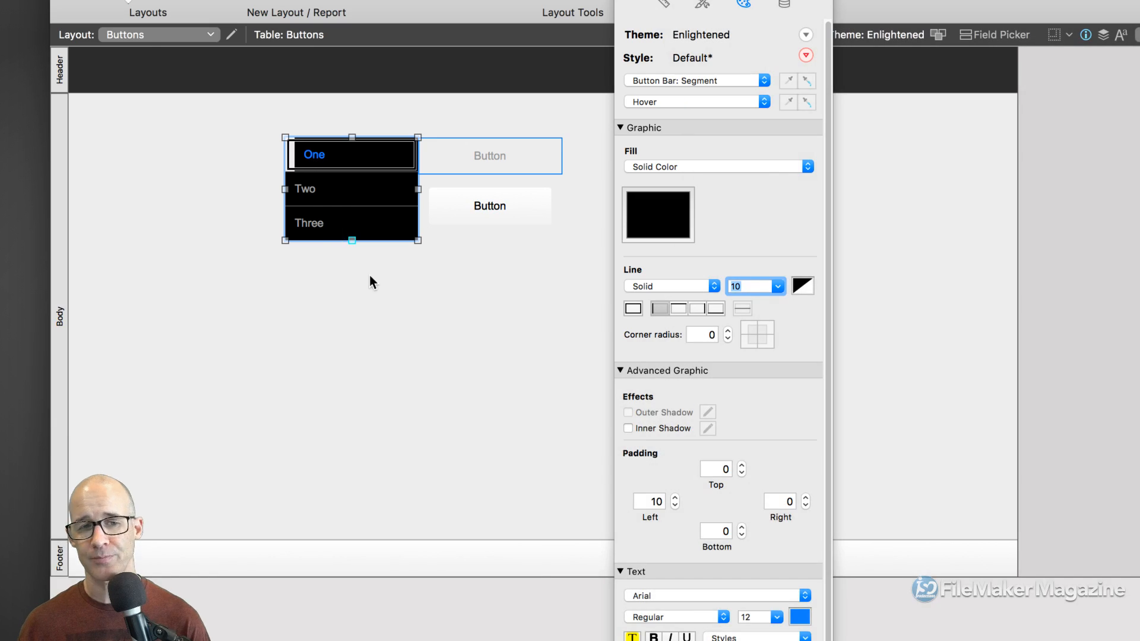
left_click(369, 277)
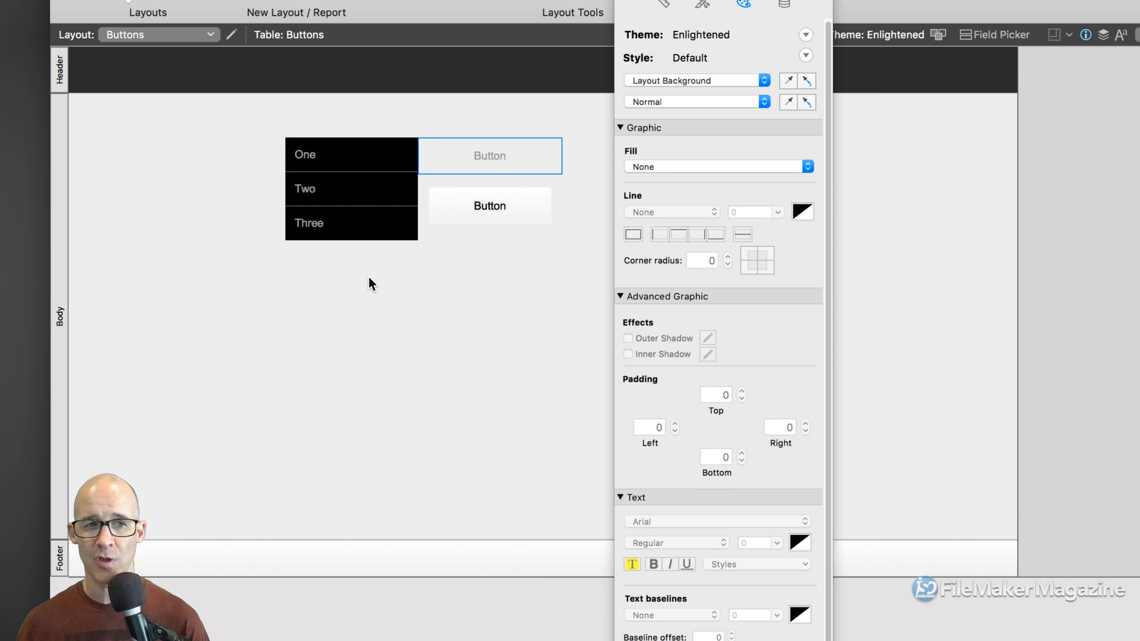
- Move the vertical button bar slightly away from the outlined button so the two no longer touch
left_click(344, 172)
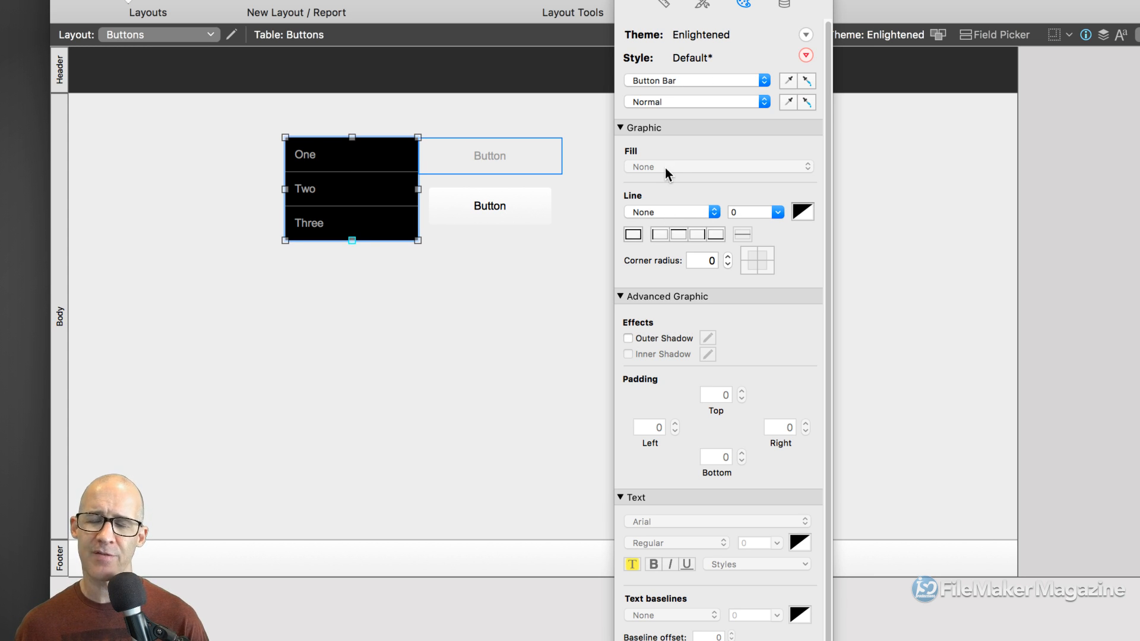
left_click(342, 166)
mouse_move(351, 162)
left_mouse_down()
mouse_move(337, 170)
mouse_move(348, 177)
left_mouse_up()
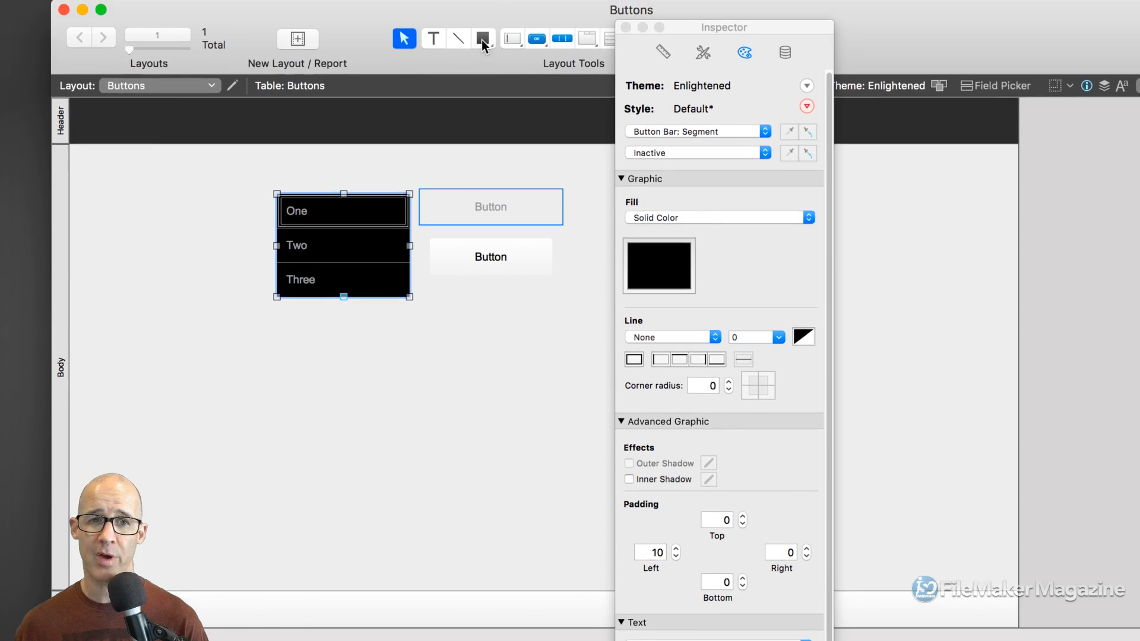
- Draw a rectangle just below the vertical button bar and fill it with solid black
left_click(483, 38)
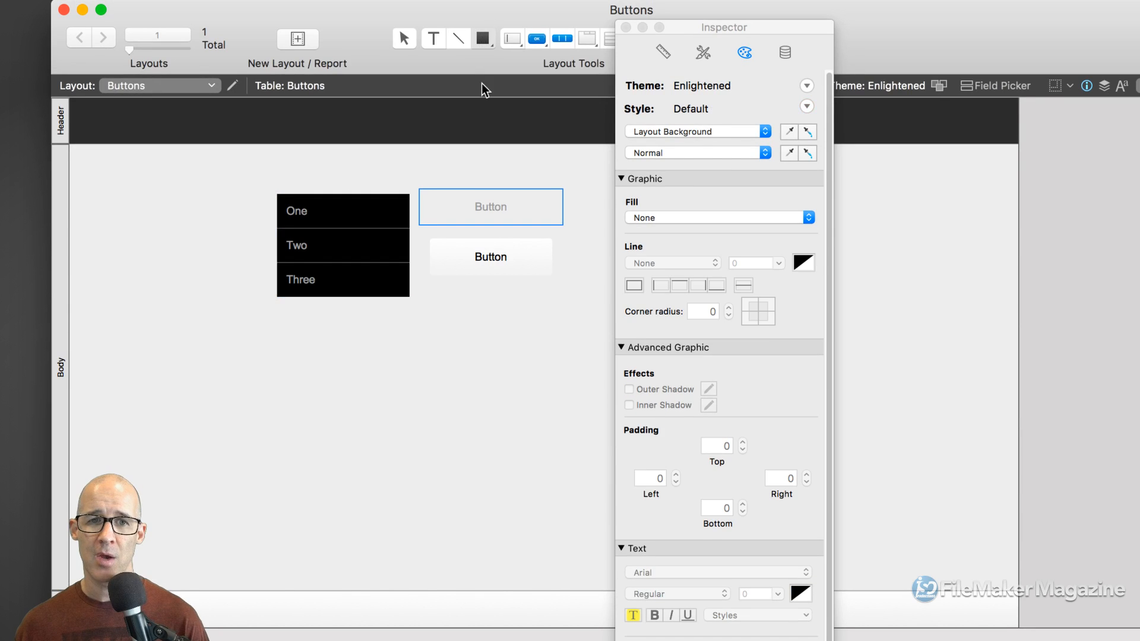
left_click_drag(339, 319, 440, 416)
left_click(661, 269)
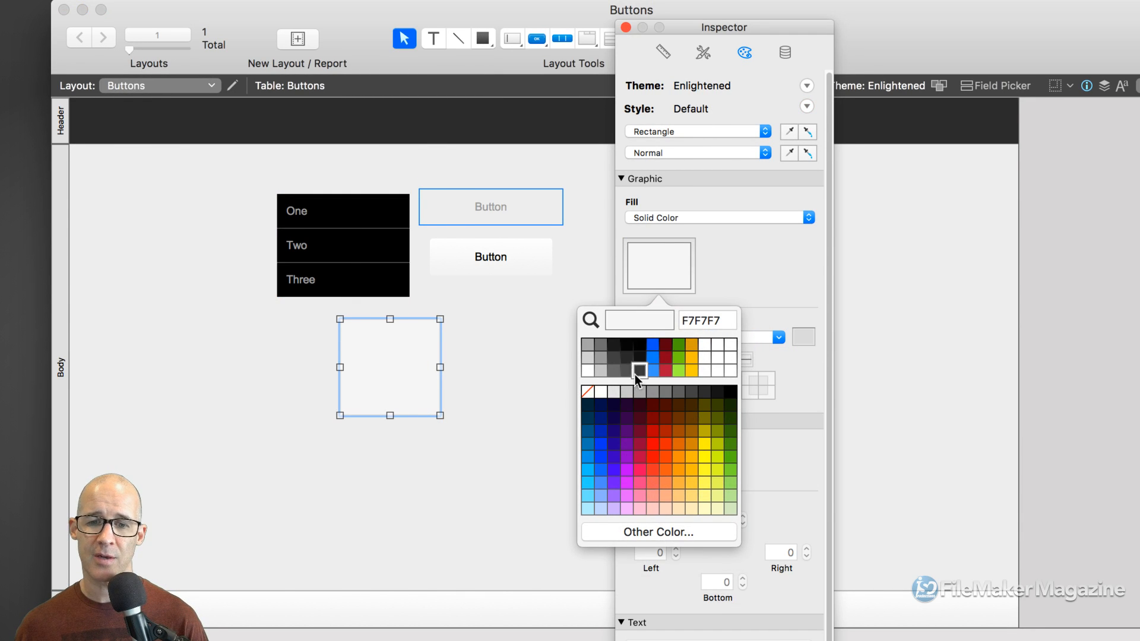
left_click(730, 392)
- Match the black rectangle's width and height to the button bar and align both objects by their left and top edges
left_click_drag(399, 376, 365, 301)
left_click(348, 216, "shift")
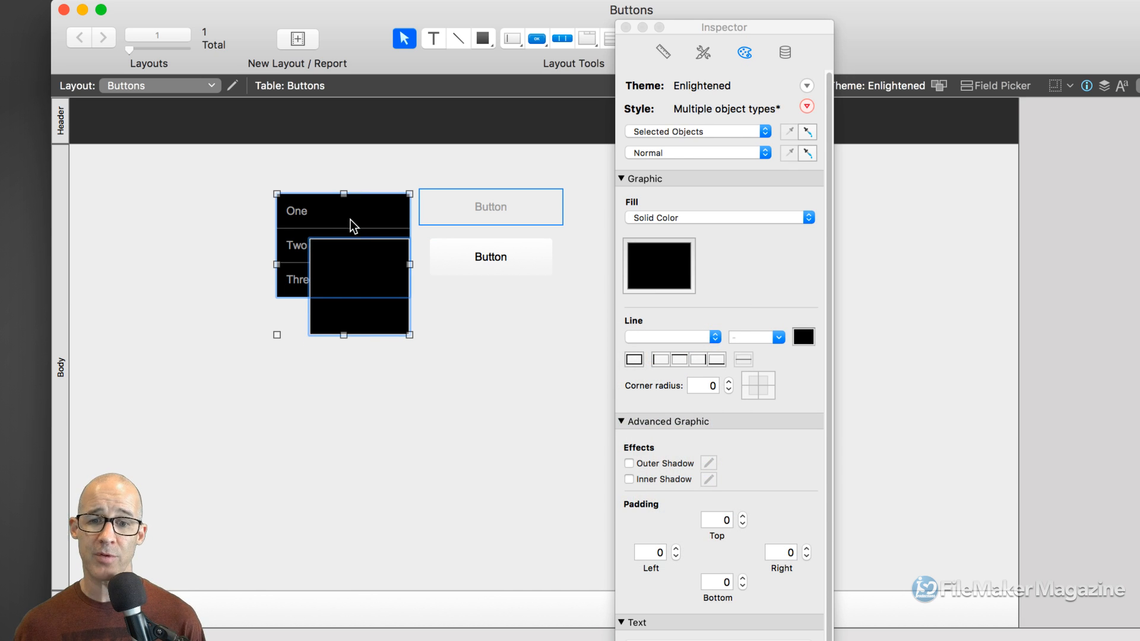
left_click(663, 52)
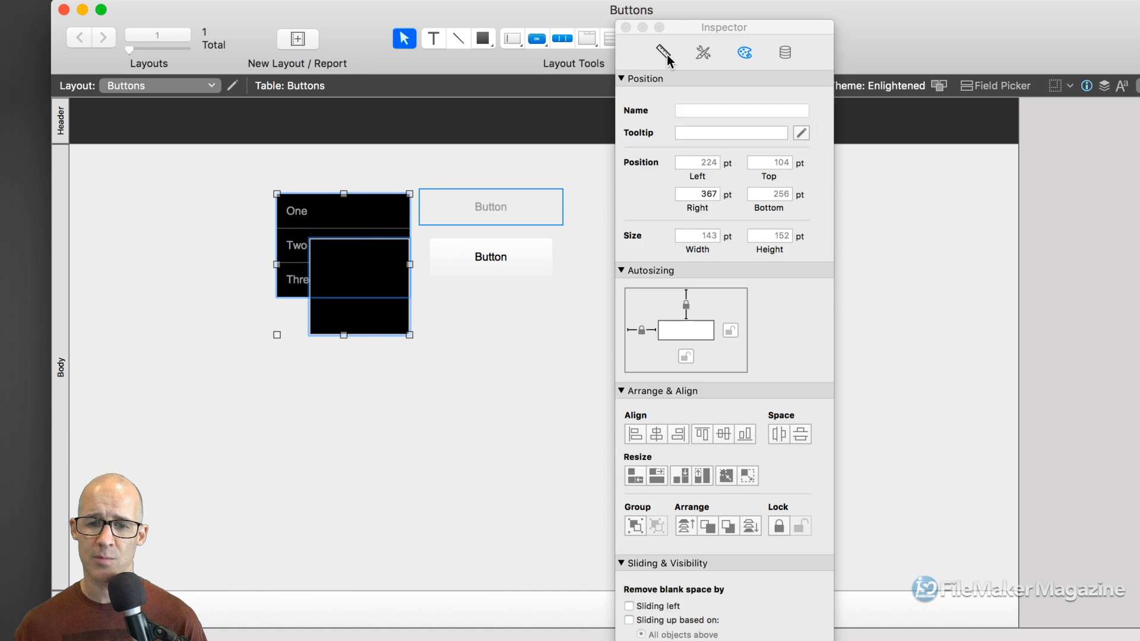
left_click(658, 477)
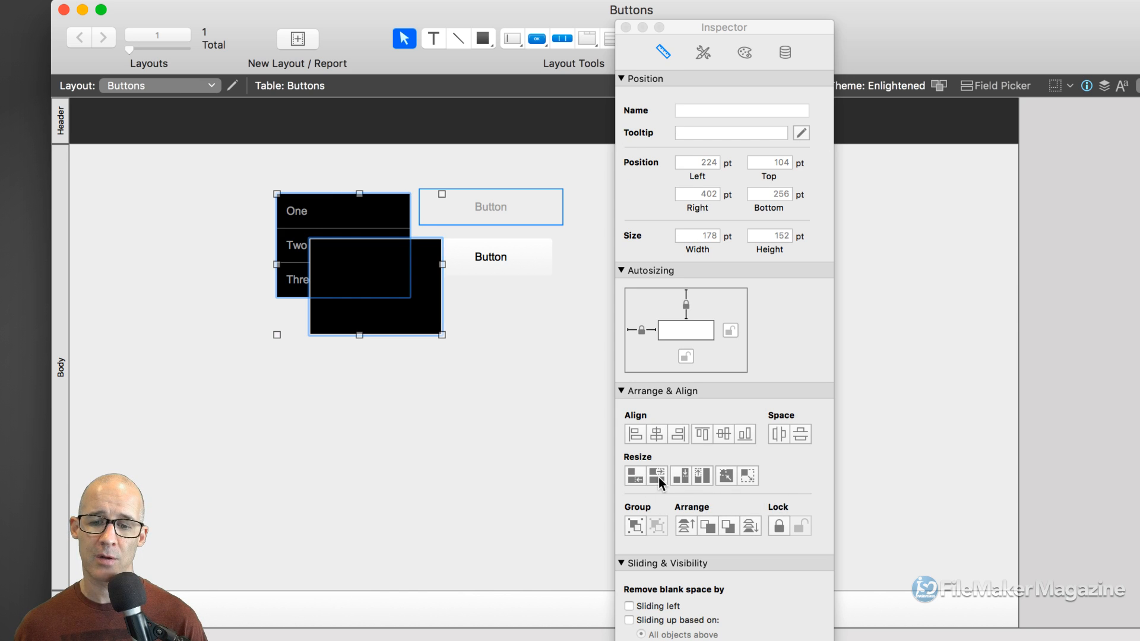
left_click(705, 477)
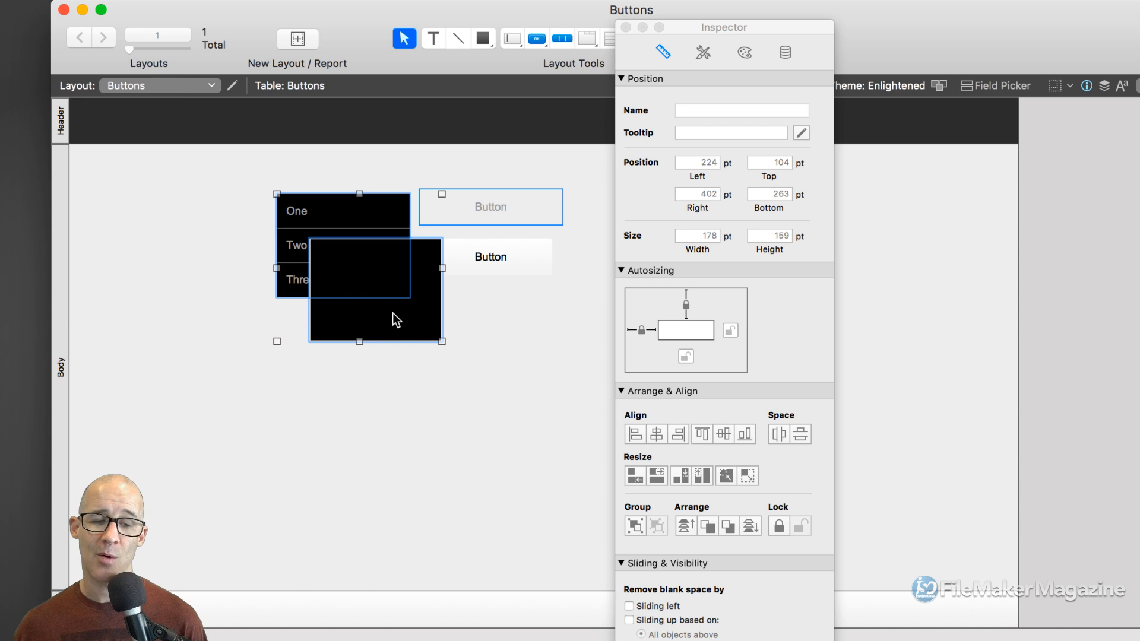
left_click(633, 434)
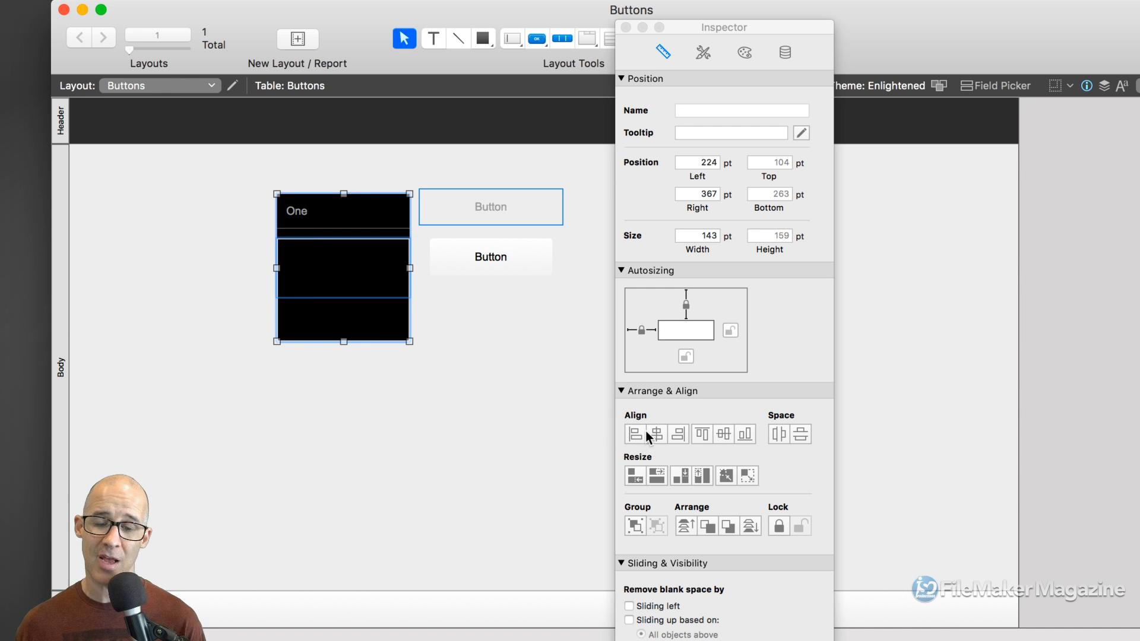
left_click(703, 436)
left_click(445, 354)
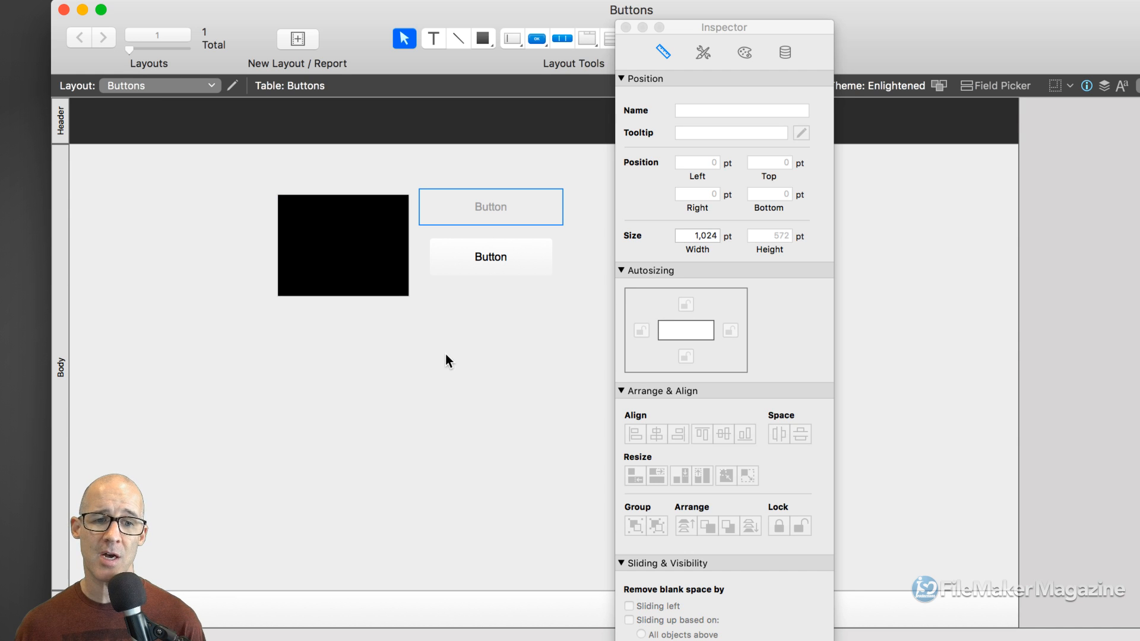
- Send the black rectangle to the back, behind the button bar, and check the layout in Browse mode
left_click(369, 248)
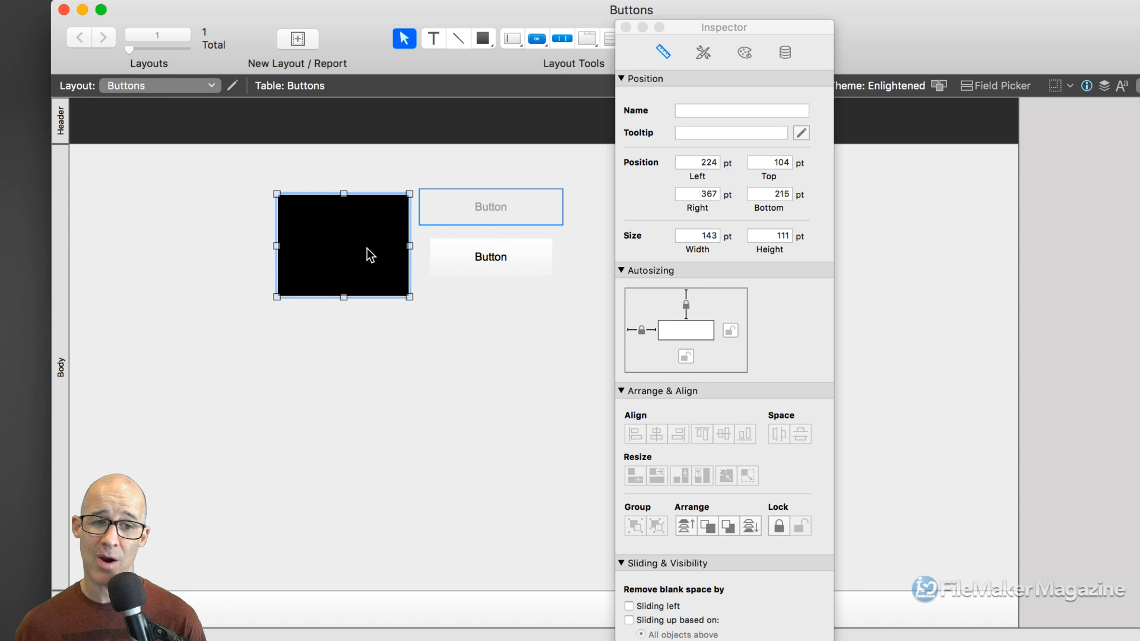
right_click(367, 248)
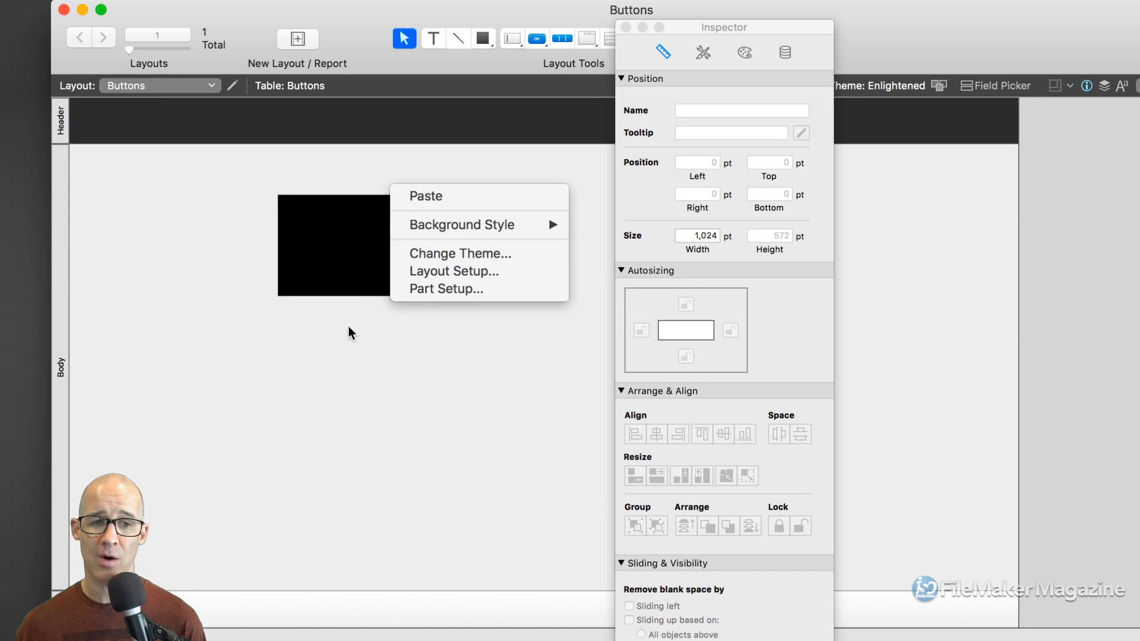
left_click(347, 319)
left_click(342, 245)
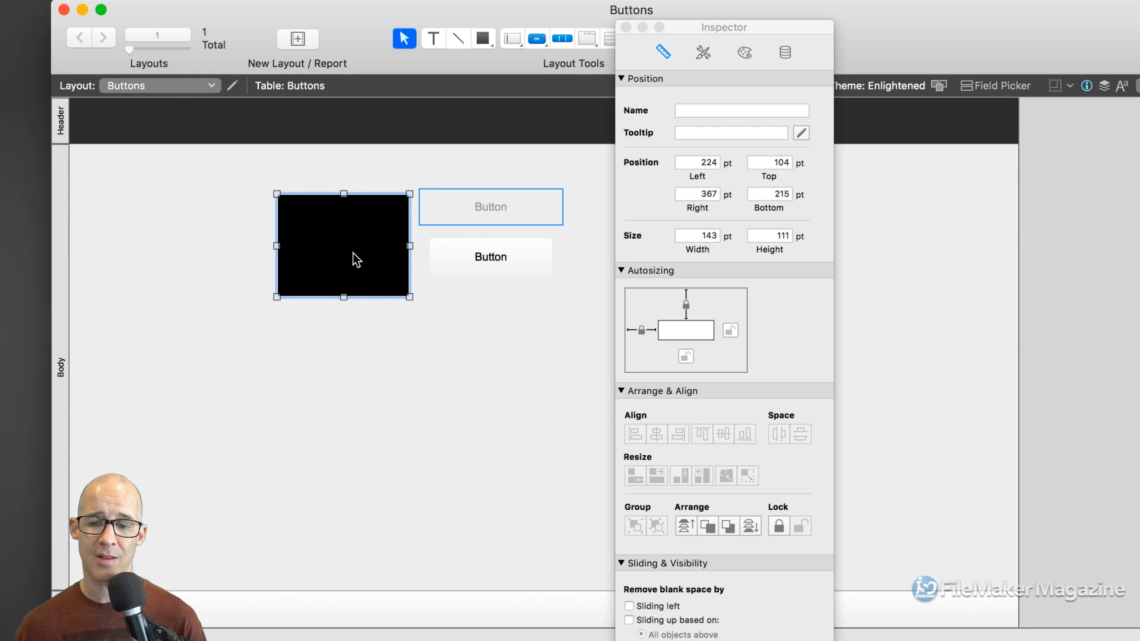
left_click(747, 525)
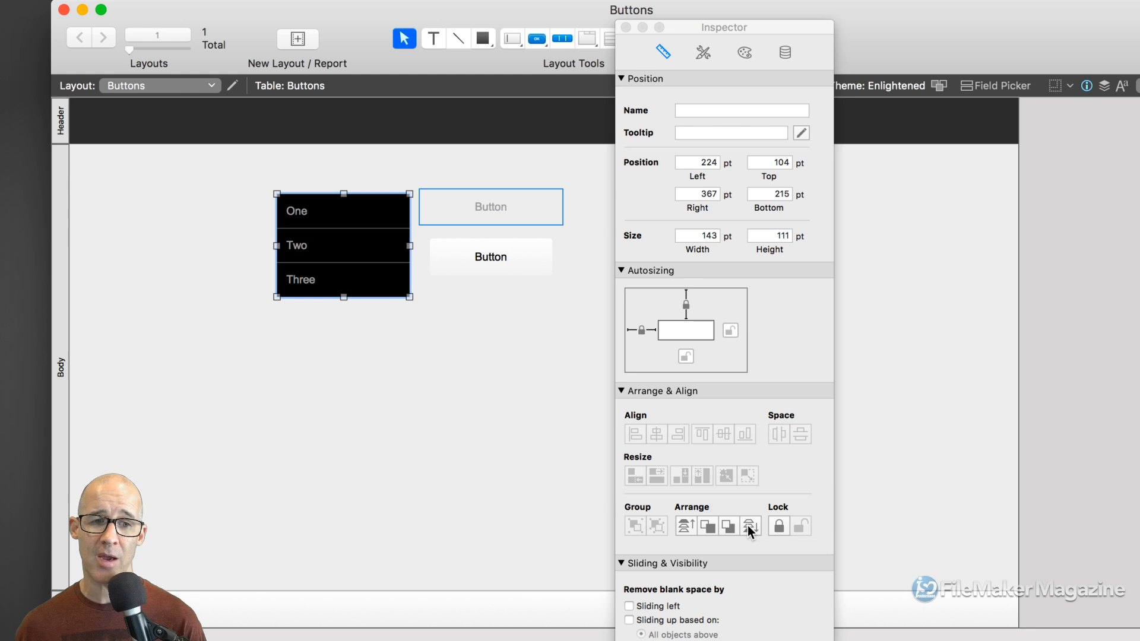
left_click(398, 364)
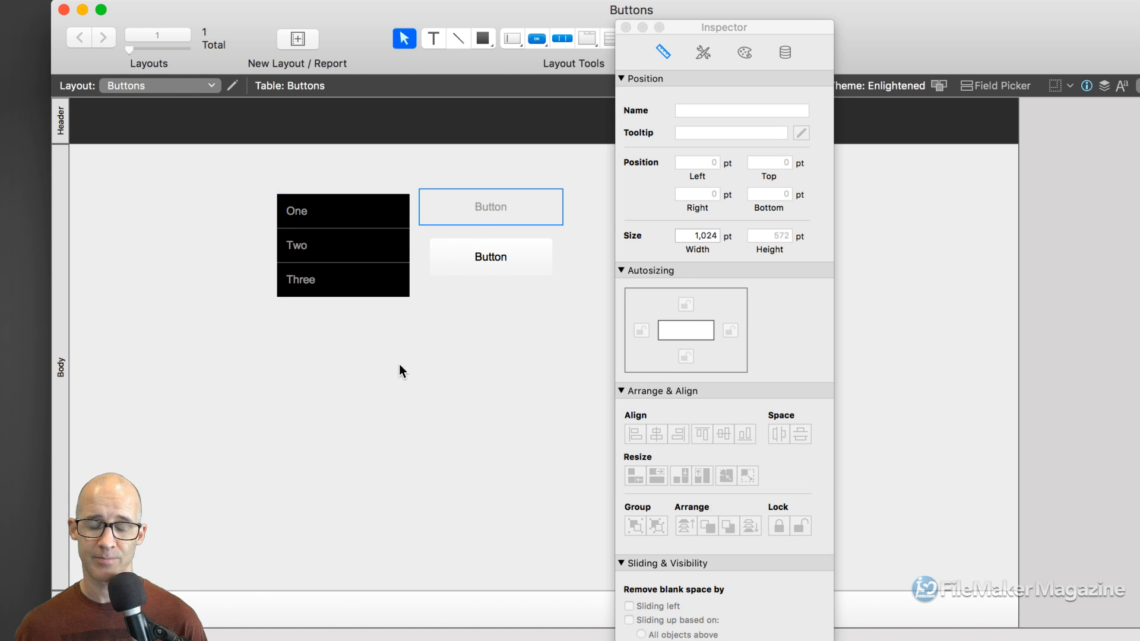
key("super+r")
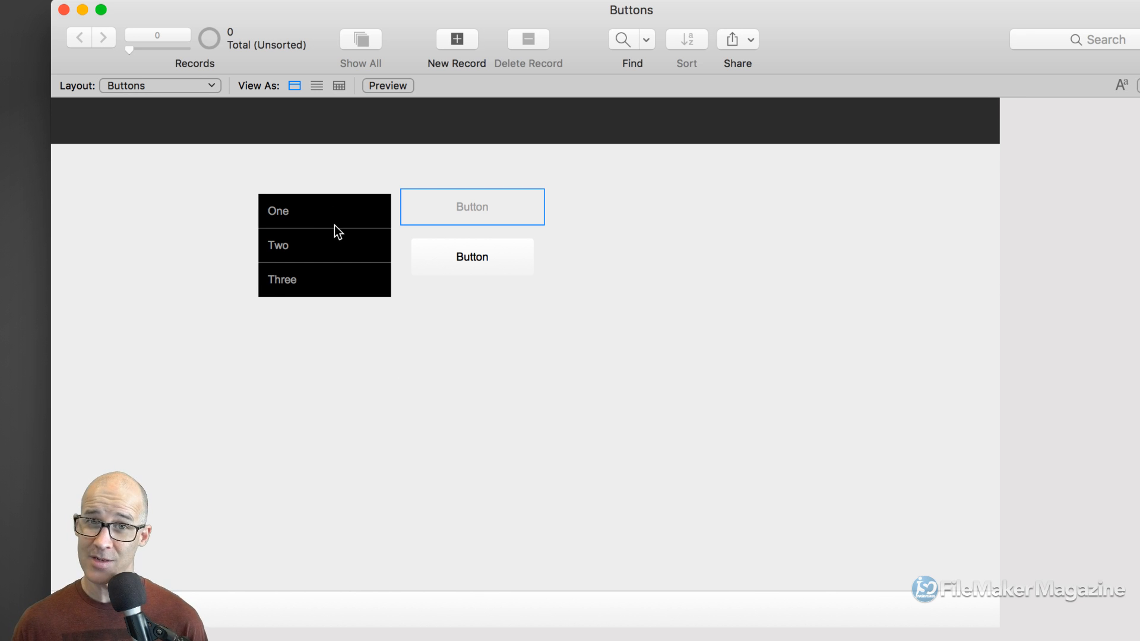
key("super+l")
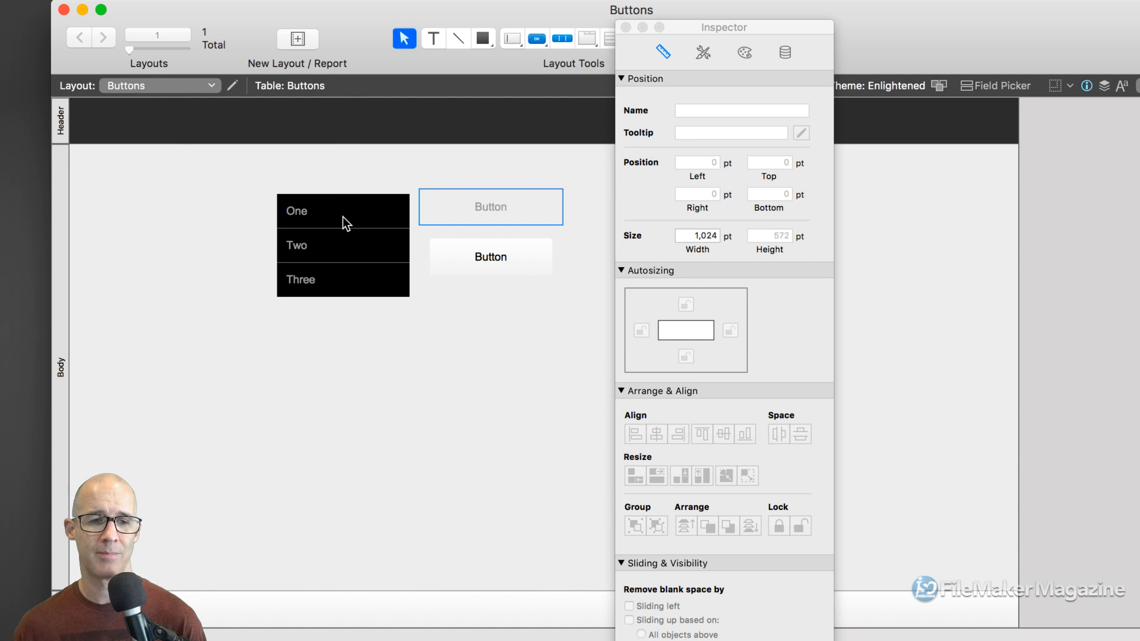
- Assign segment One a single-step Set Variable action without options, and check the button bar in Browse mode
double_click(343, 218)
left_click(522, 480)
left_click(528, 502)
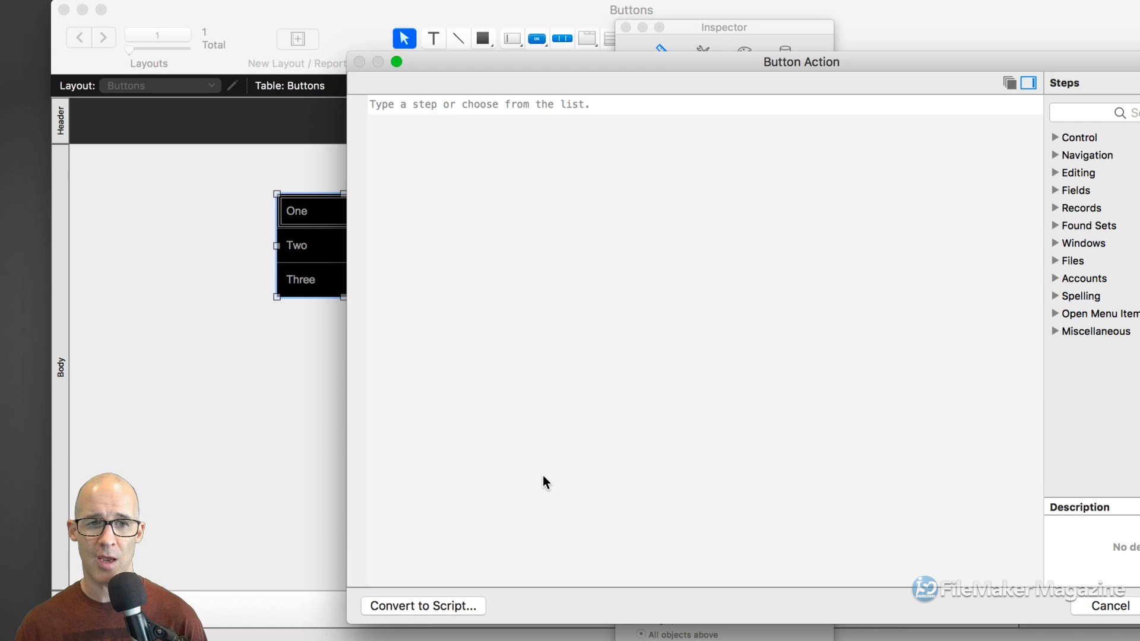
type("set var")
key("Return")
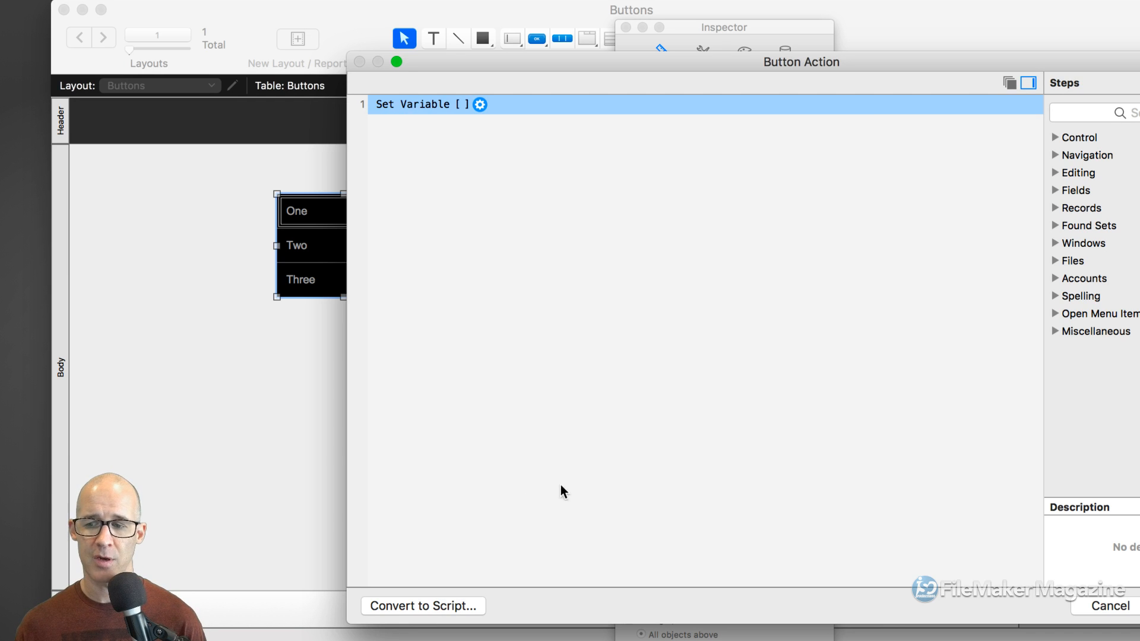
left_click_drag(861, 62, 694, 28)
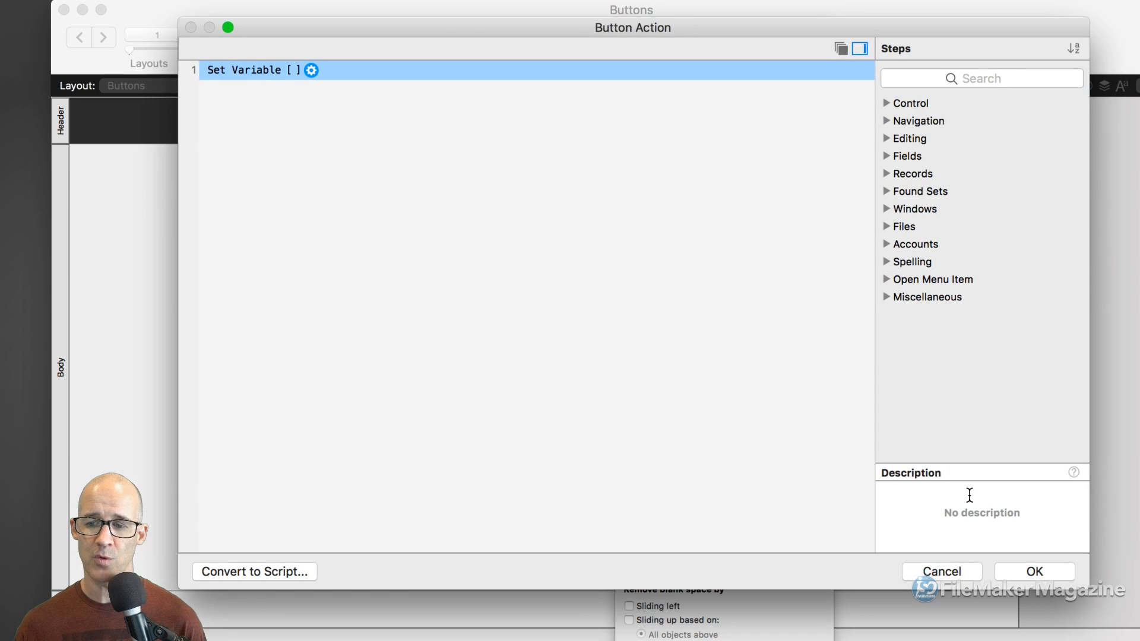
left_click(1055, 573)
left_click(438, 203)
left_click(431, 324)
key("super+b")
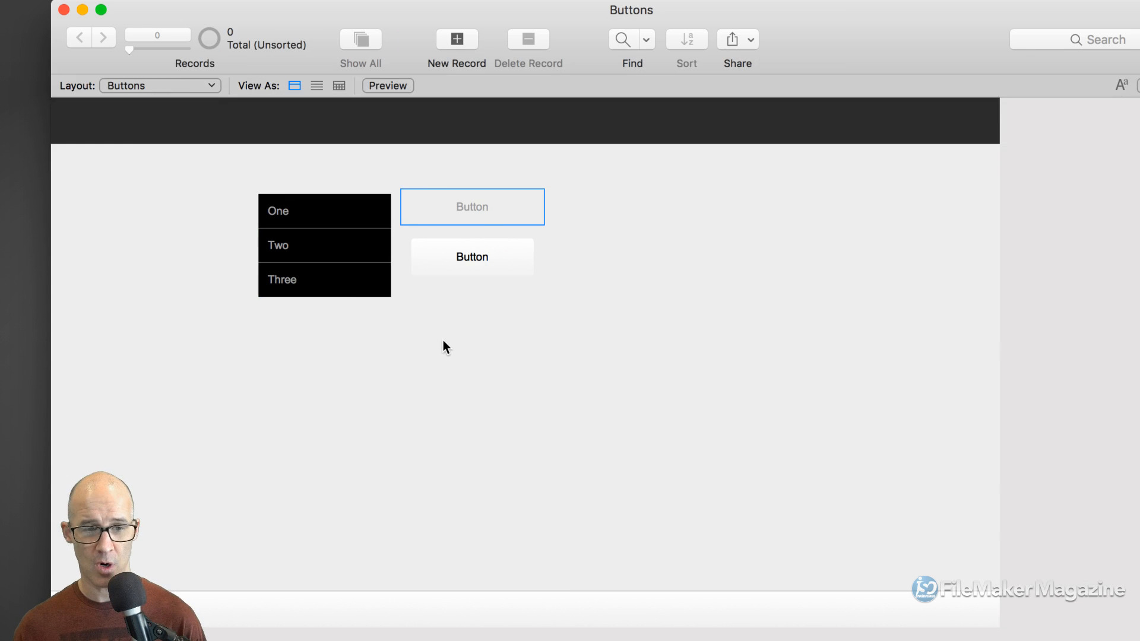
key("super+l")
- Move the button bar off the black rectangle and set the rectangle's line color to black
left_click_drag(347, 241, 382, 298)
left_click(339, 233)
left_click(745, 52)
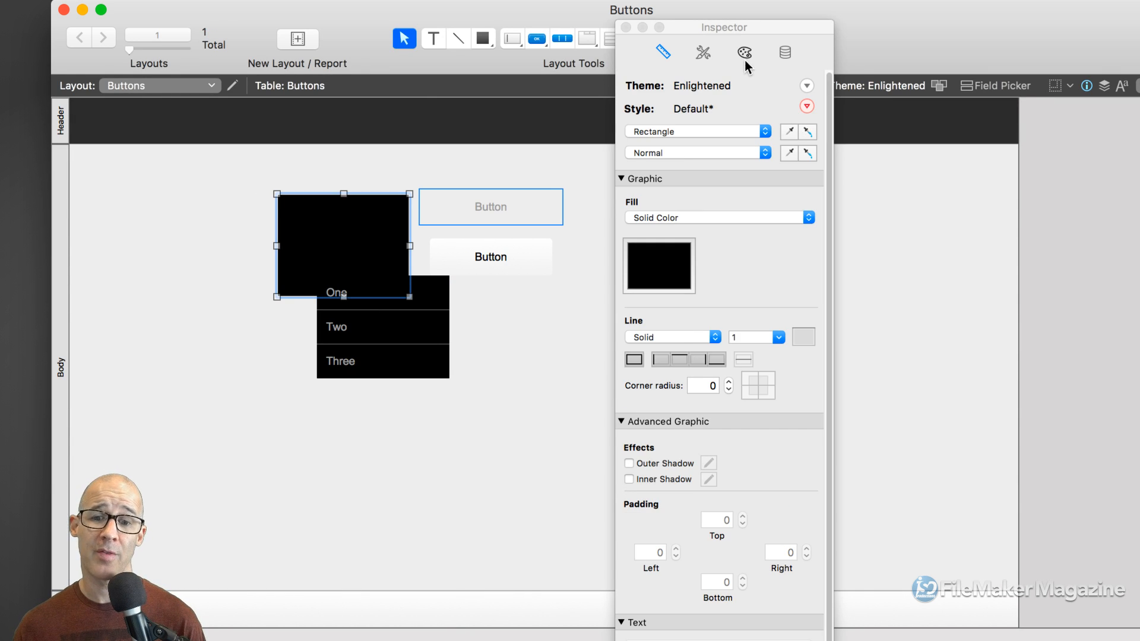
left_click(803, 336)
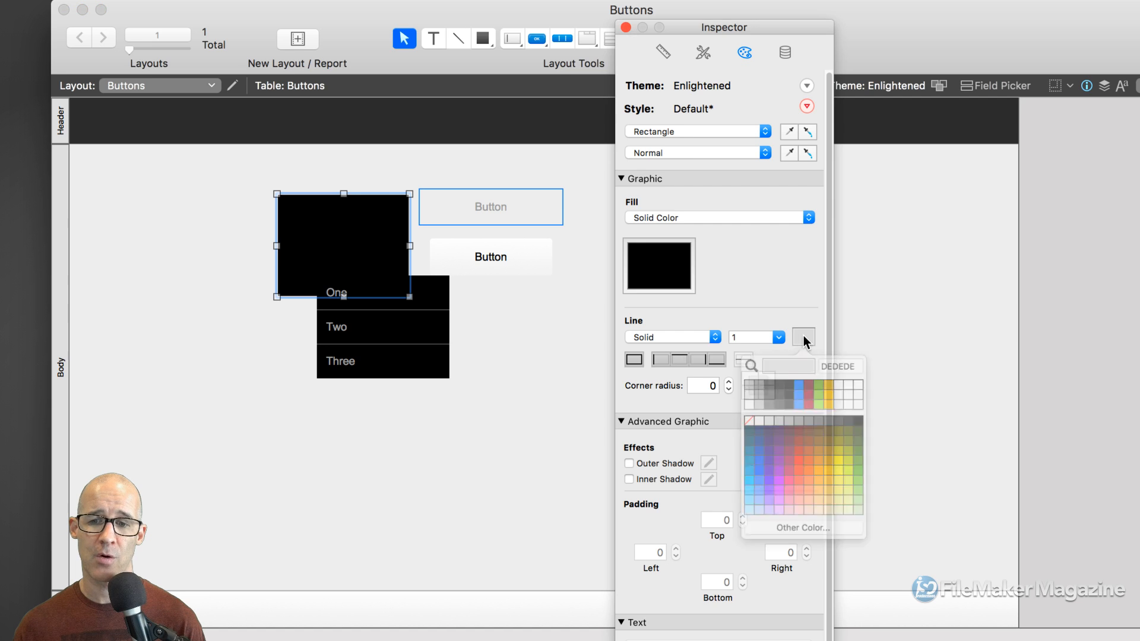
left_click(874, 443)
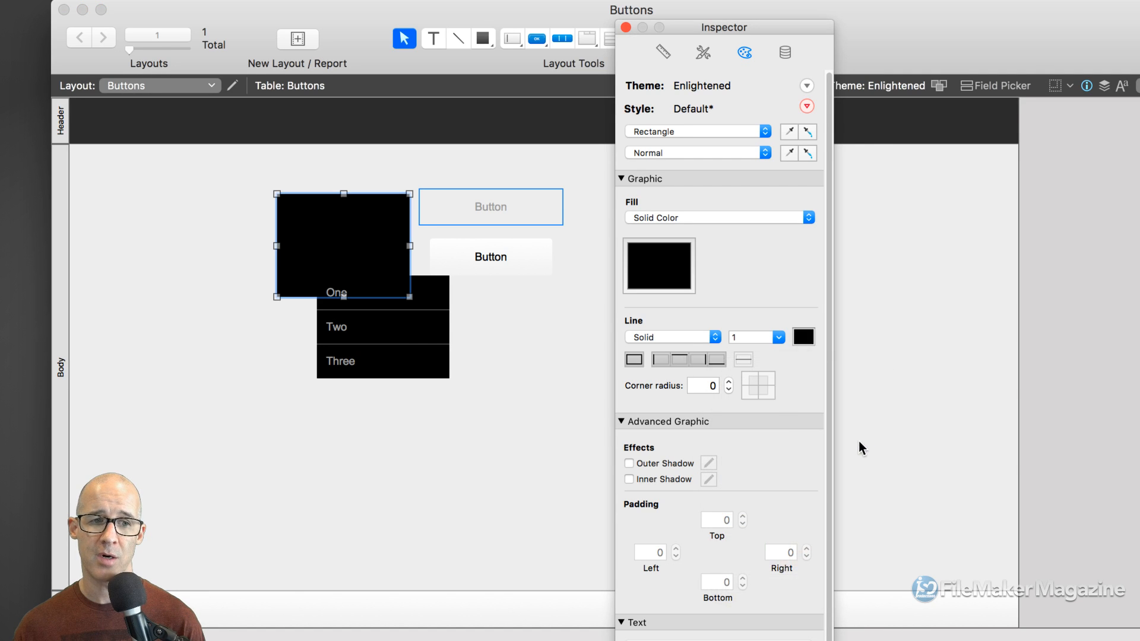
- Realign the button bar and black rectangle by their left and top edges, and test segment One's hover effect in Browse mode
left_click(421, 346)
left_click(384, 244, "shift")
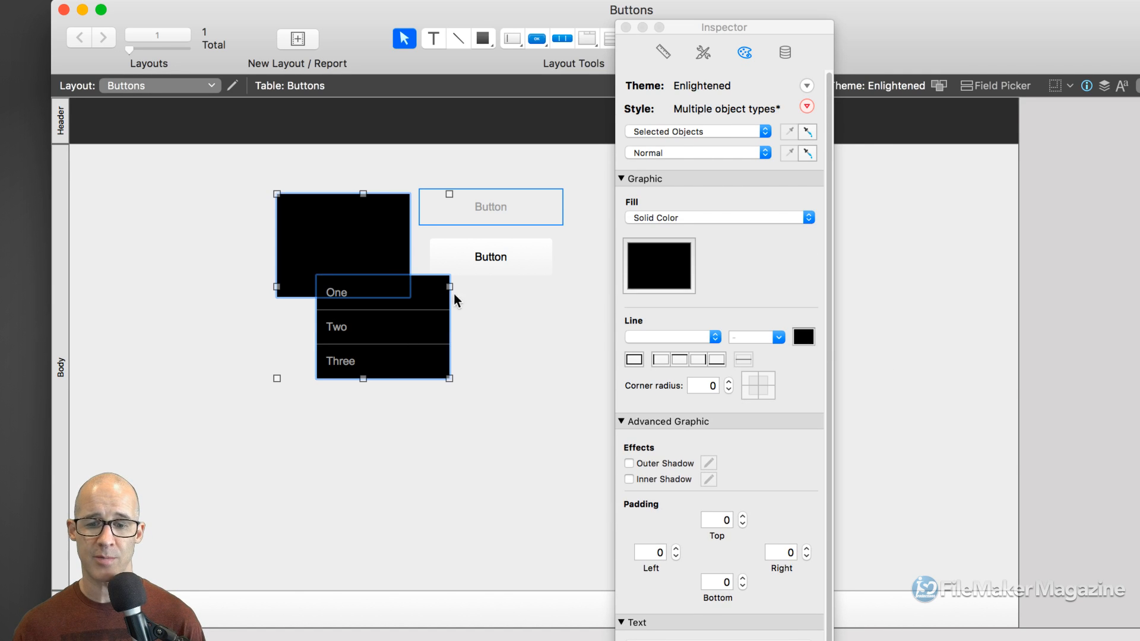
left_click(661, 53)
left_click(635, 434)
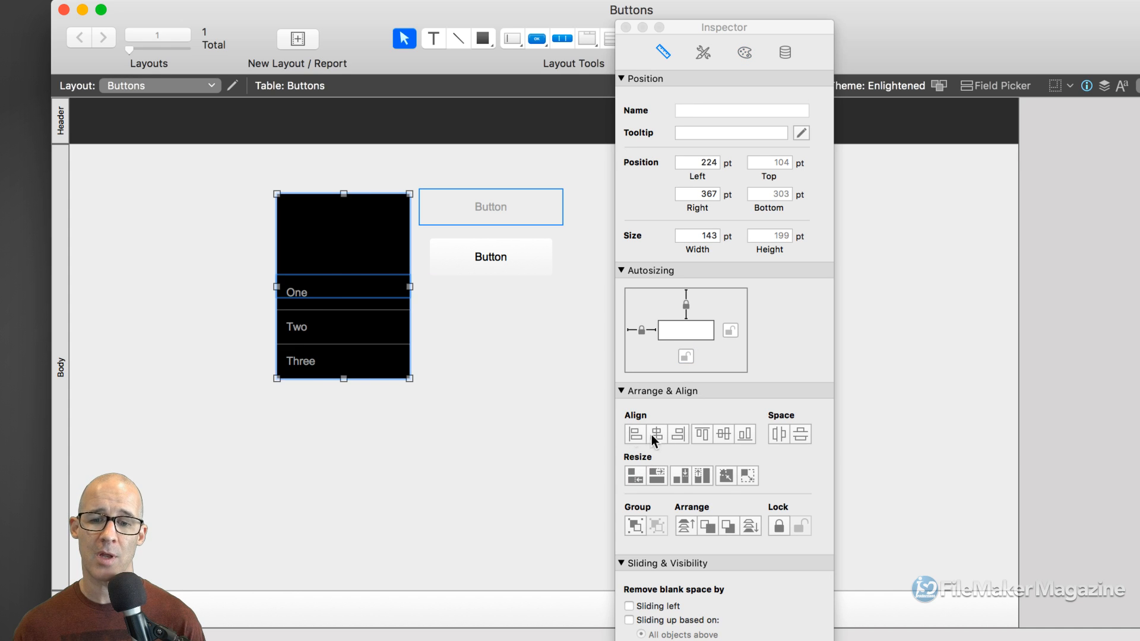
left_click(702, 432)
left_click(468, 376)
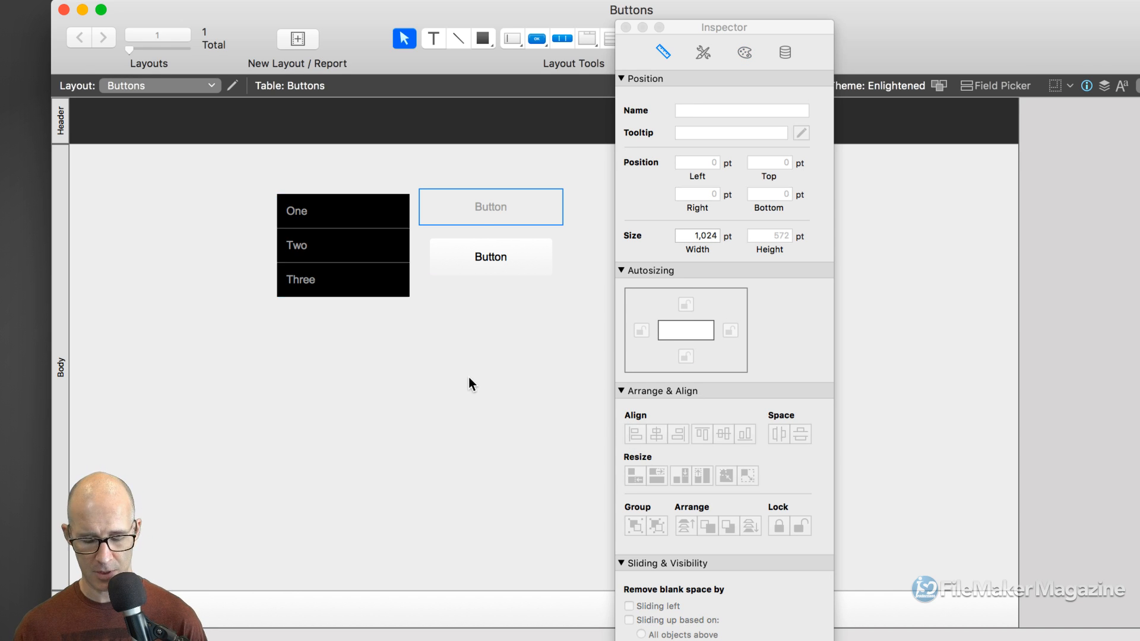
key("super+b")
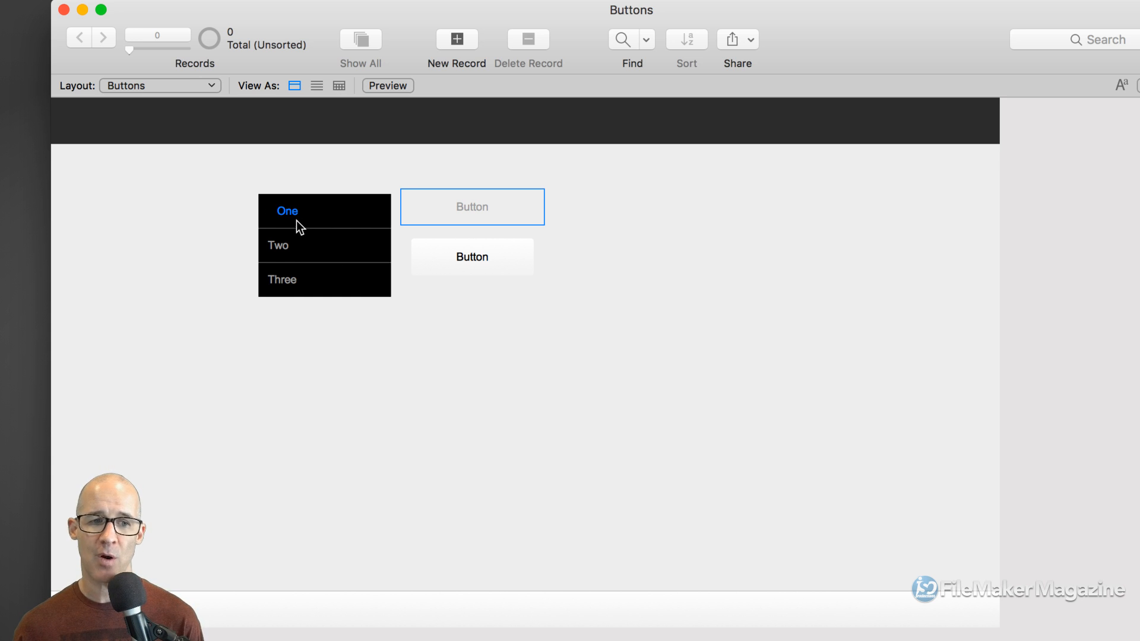
- Set the left line color of segment One's Hover state to blue in Layout mode, and return to Browse mode
key("super+l")
left_click(341, 214)
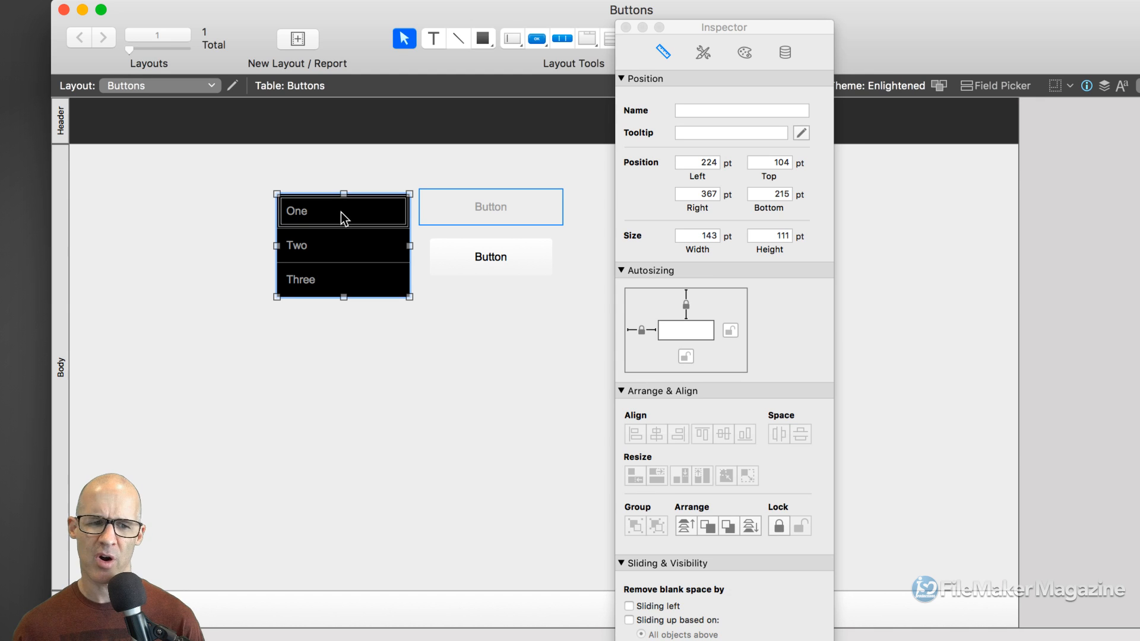
left_click(744, 53)
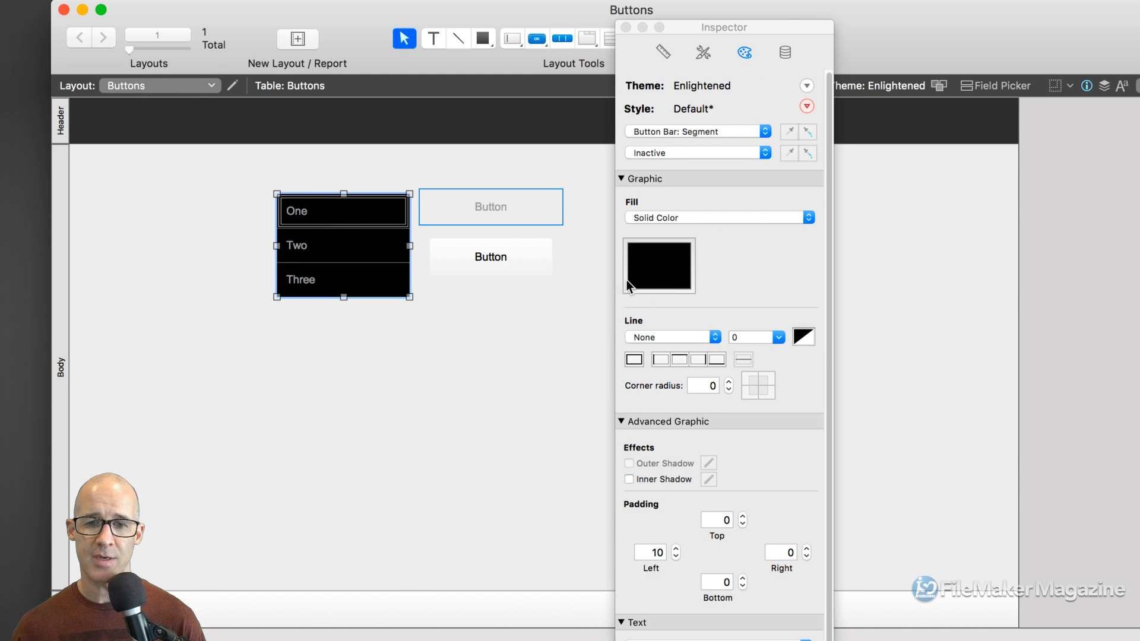
left_click(663, 151)
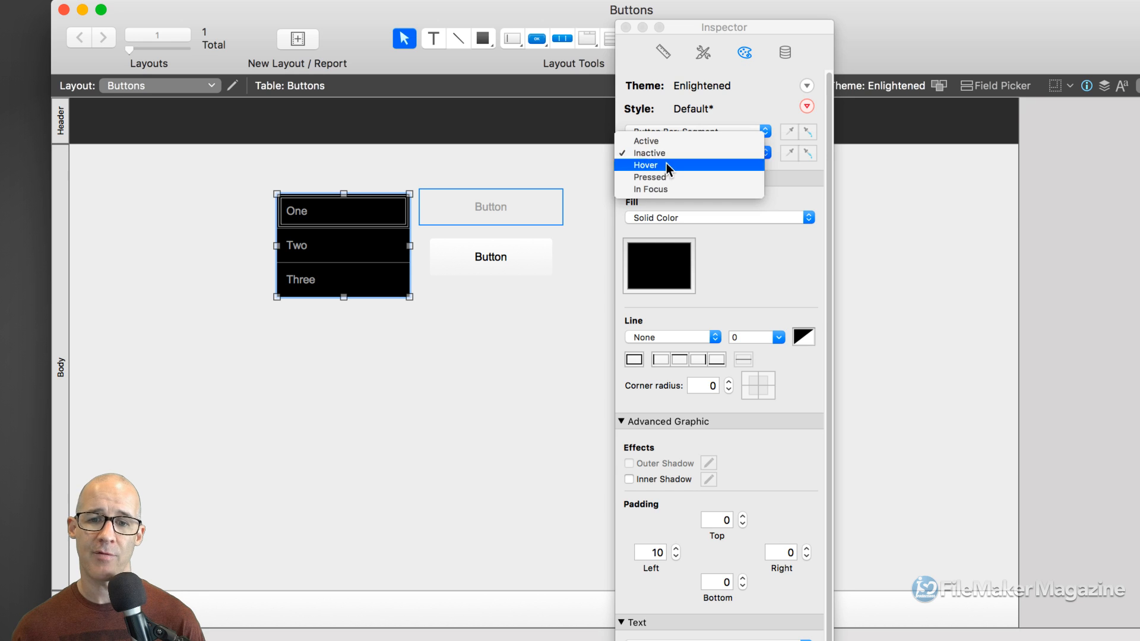
left_click(665, 162)
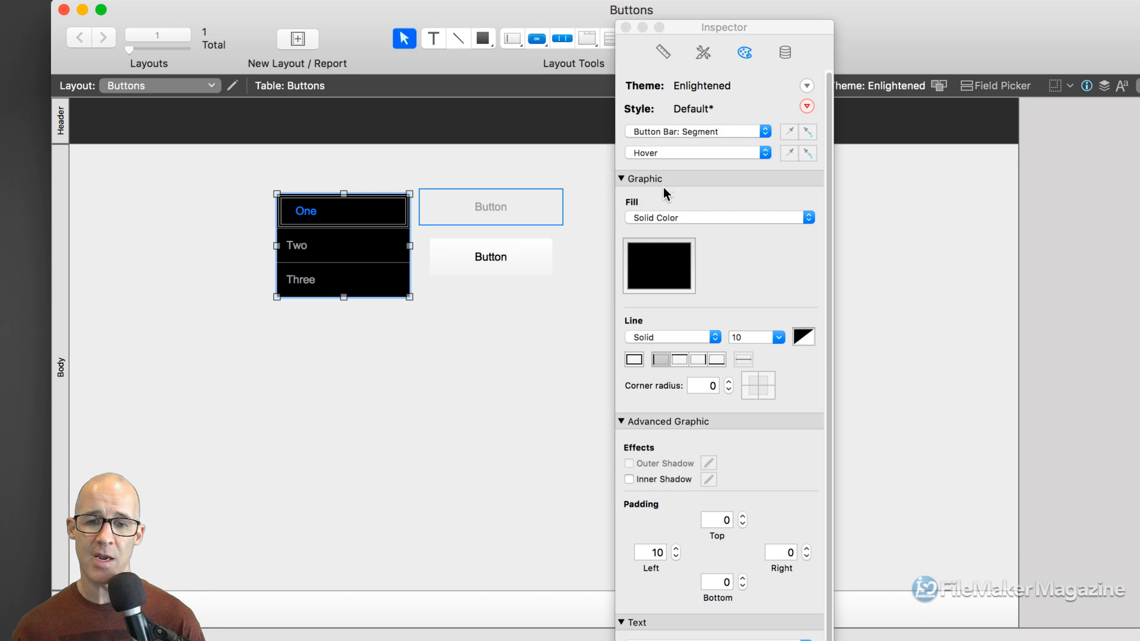
left_click(799, 336)
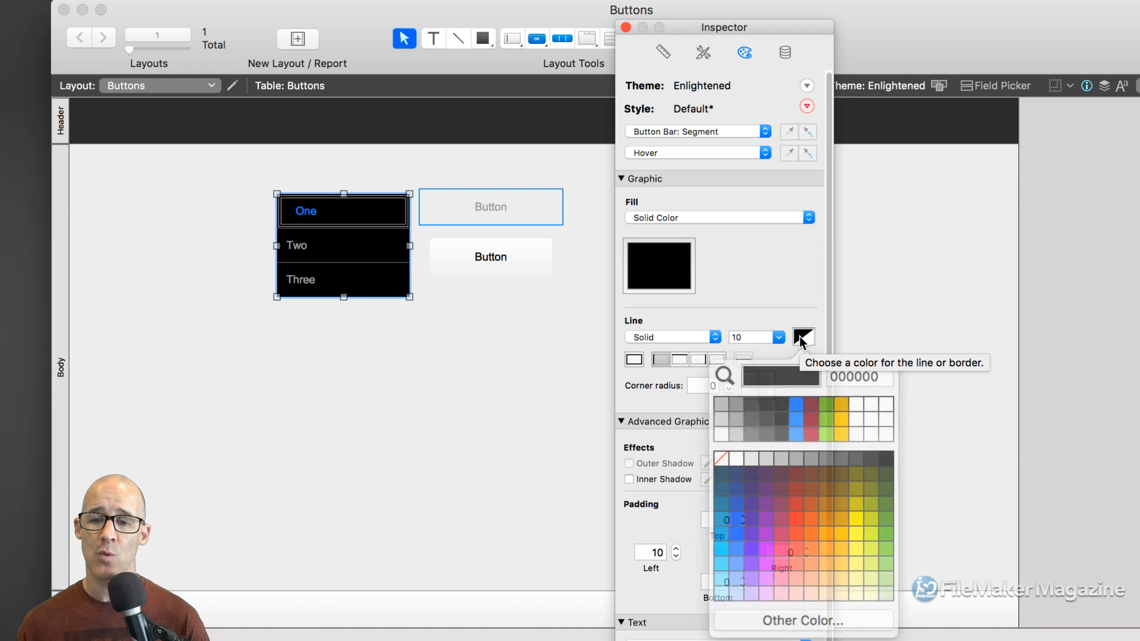
left_click(797, 407)
left_click(474, 340)
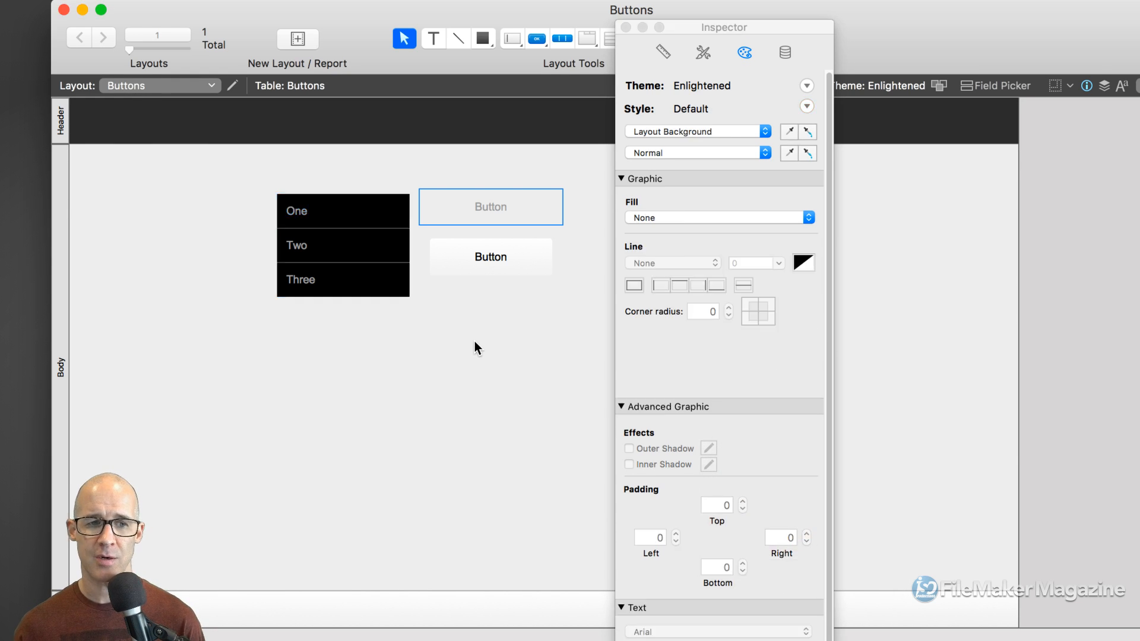
key("super+b")
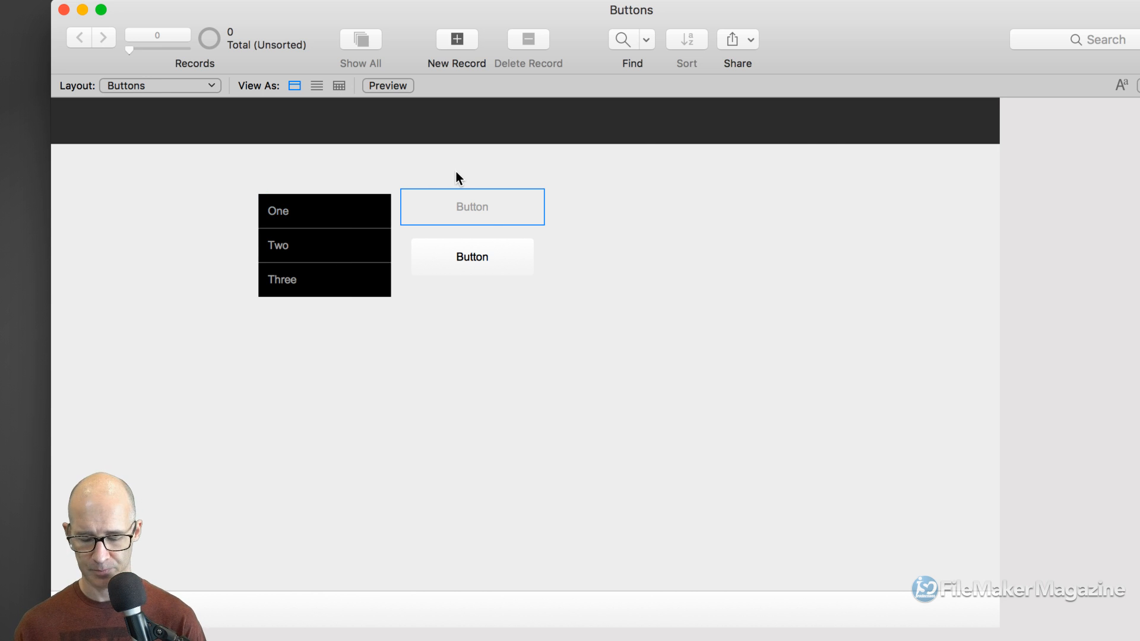
- Set the Hover state fill of the outlined button bar's segment to None in Layout mode
key("super+l")
left_click(488, 215)
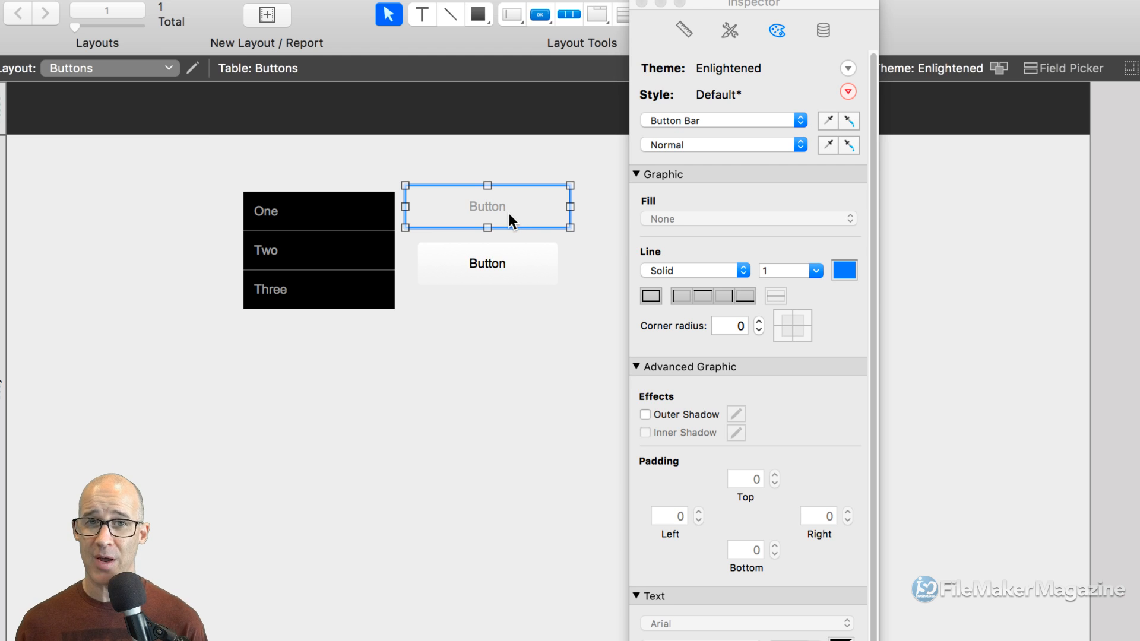
left_click(495, 269)
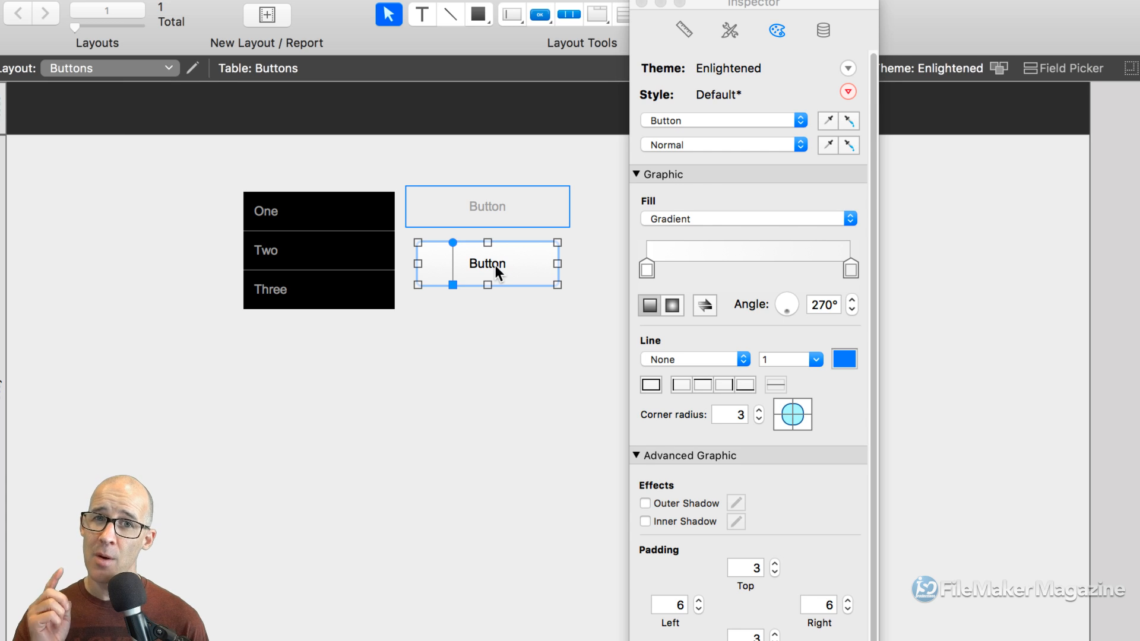
left_click(501, 202)
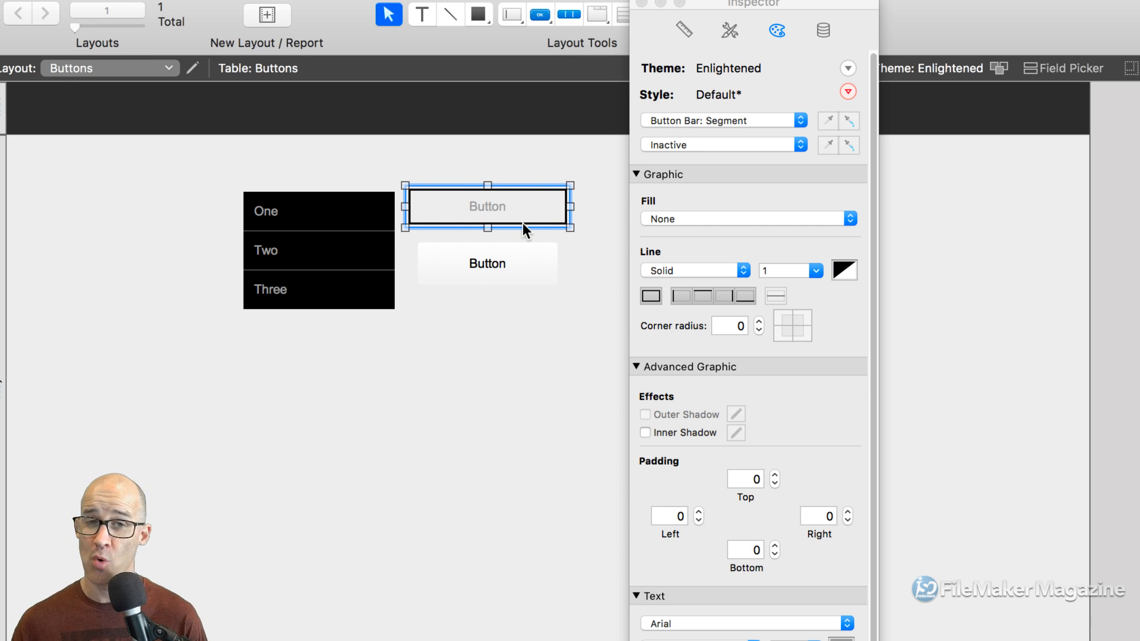
left_click(695, 147)
left_click(696, 158)
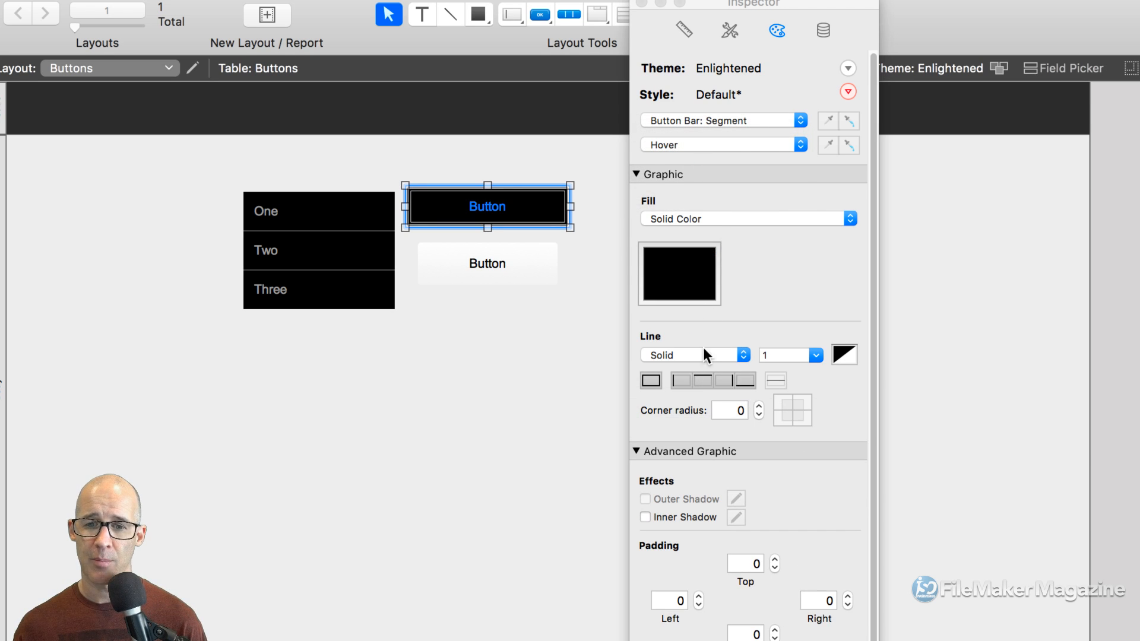
left_click(682, 215)
left_click(687, 206)
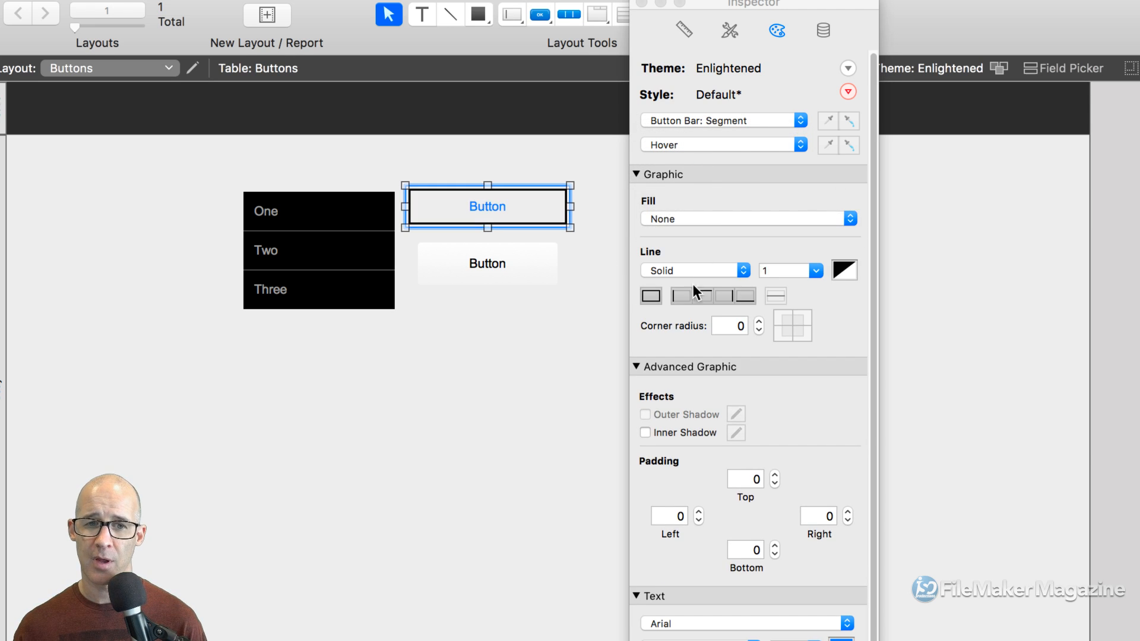
- Limit the segment's Hover border to a solid top line 3 pt thick
left_click(650, 297)
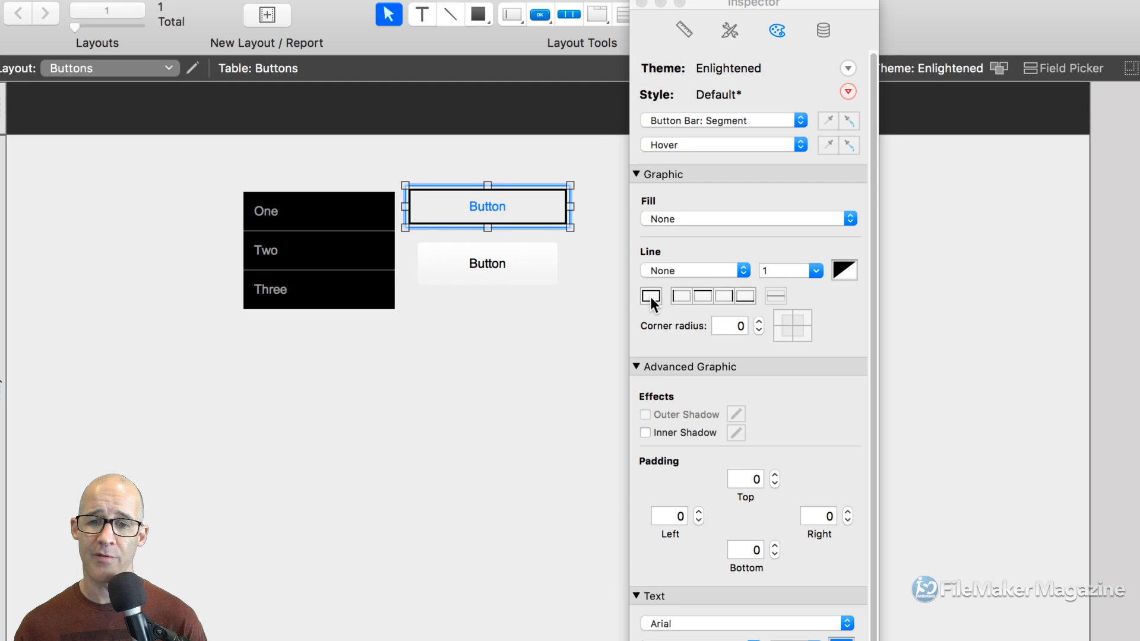
left_click(704, 295)
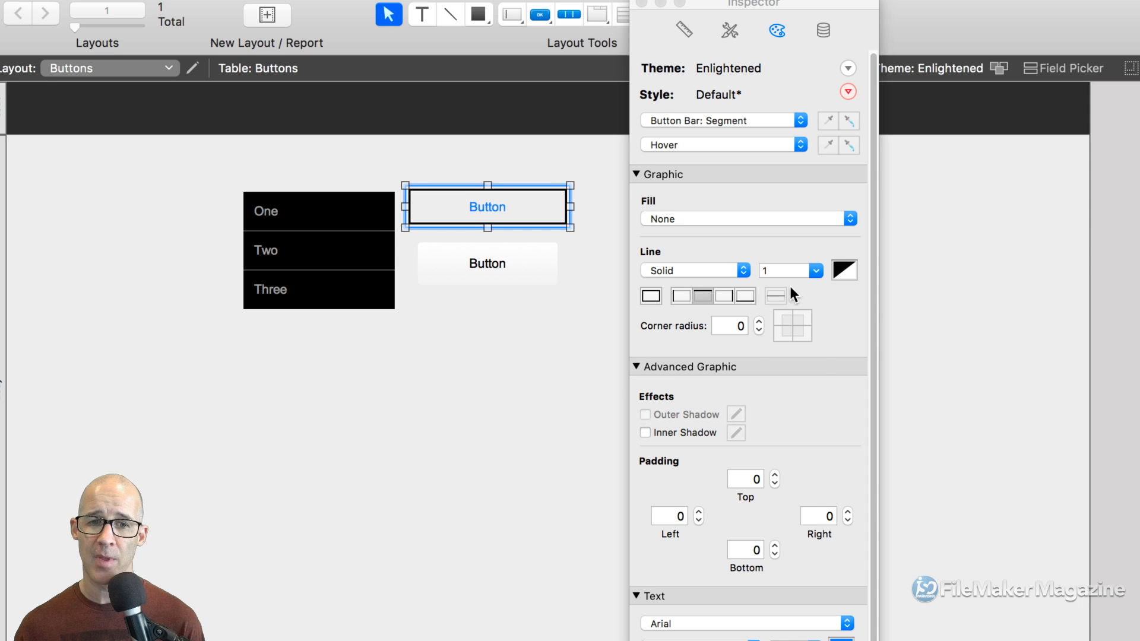
left_click(816, 271)
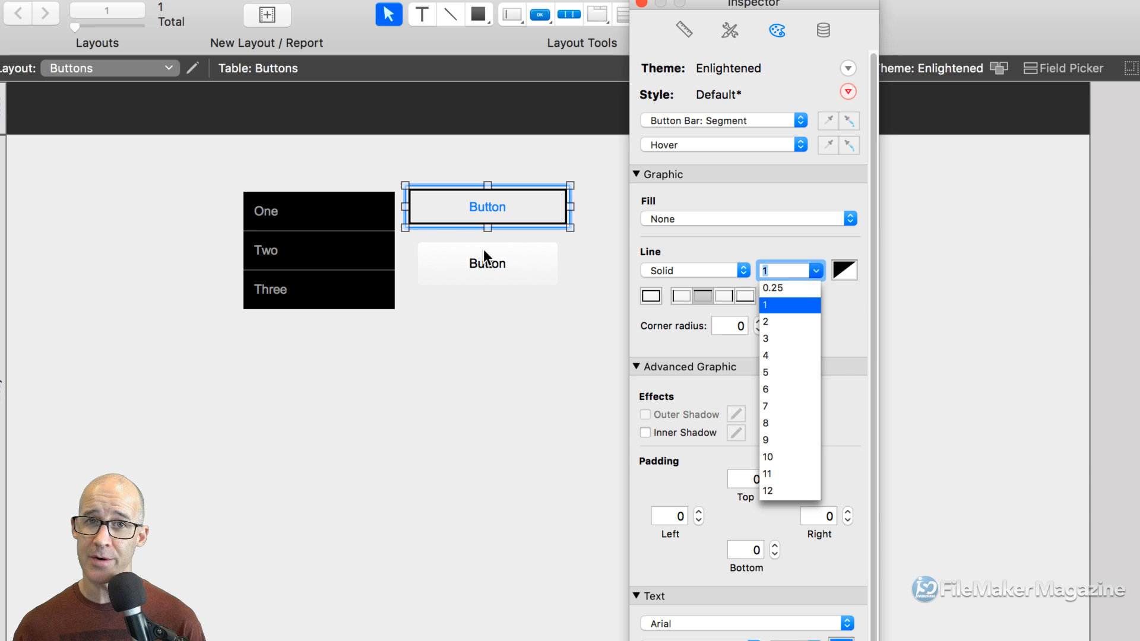
left_click(770, 338)
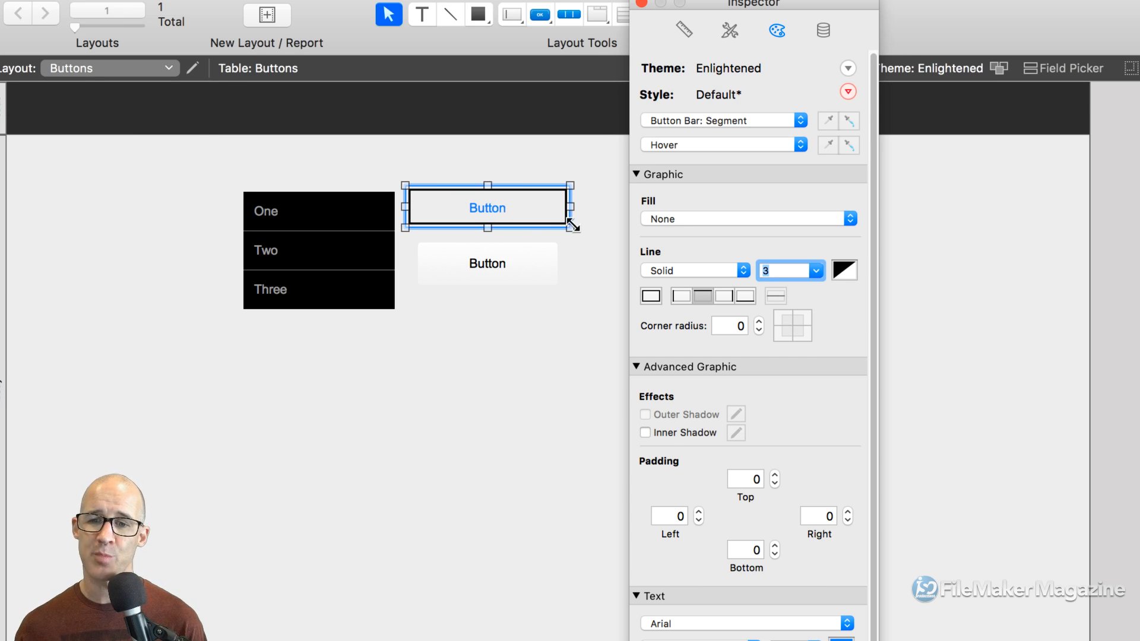
left_click(586, 291)
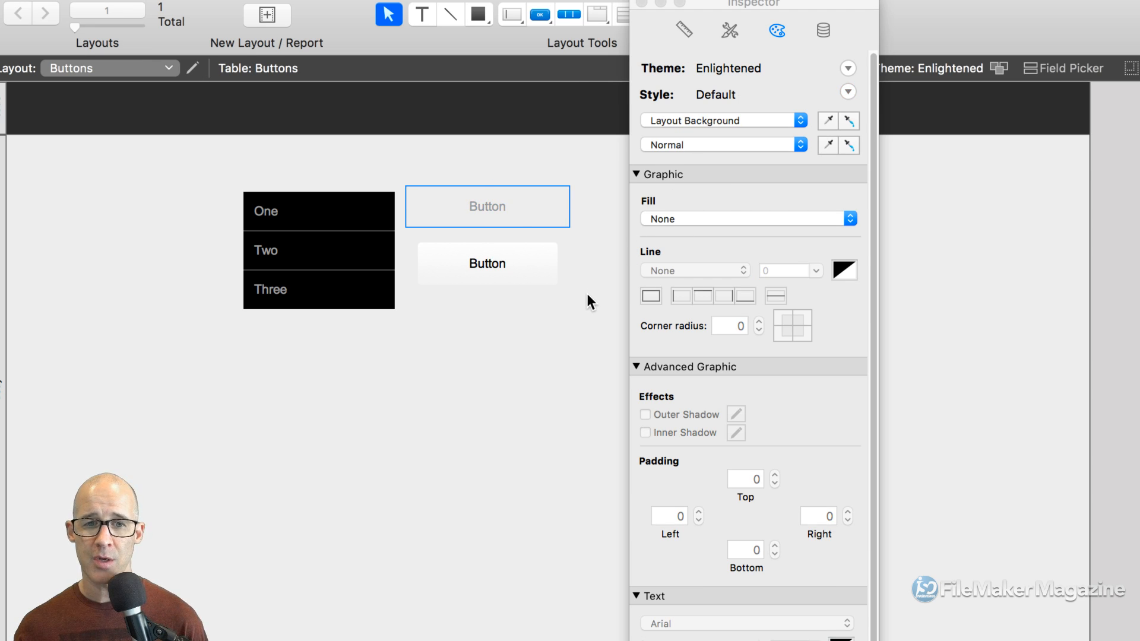
- Assign the outlined button bar's segment a single-step Set Variable action without options, and test it in Browse mode
left_click(508, 204)
double_click(507, 204)
left_click(692, 511)
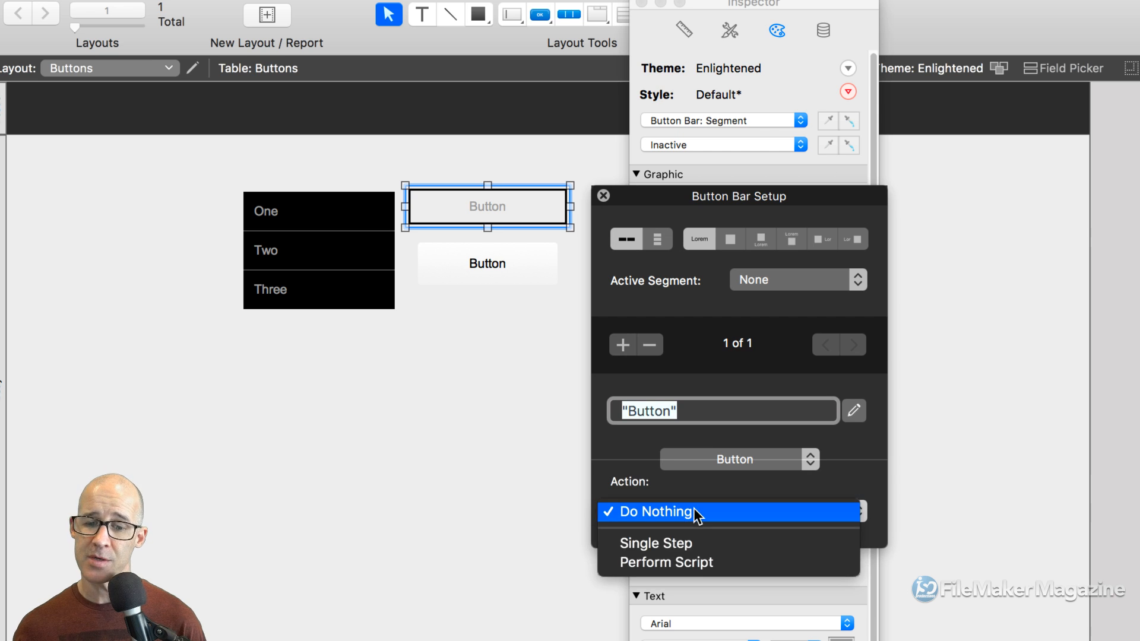
left_click(689, 542)
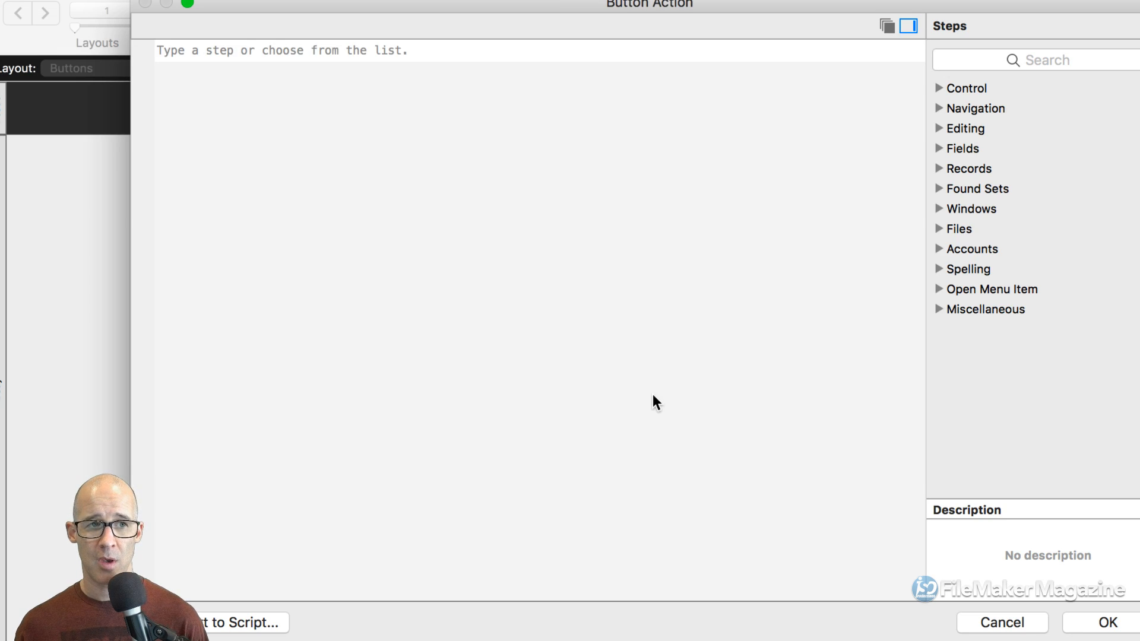
type("set va")
key("Return")
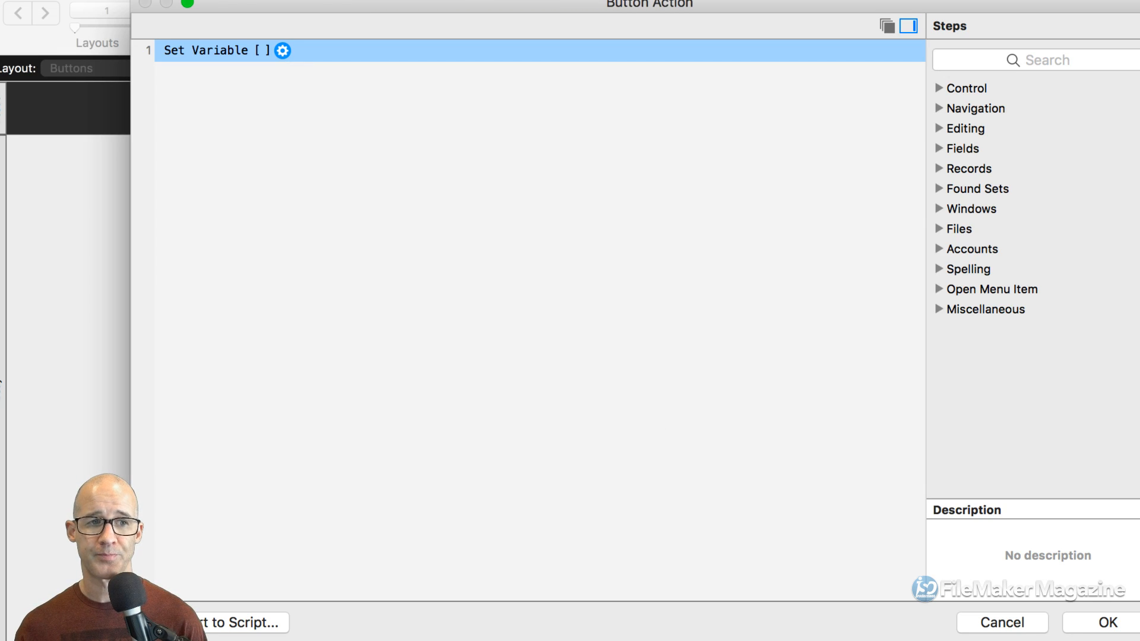
left_click(1108, 622)
left_click(518, 330)
key("super+b")
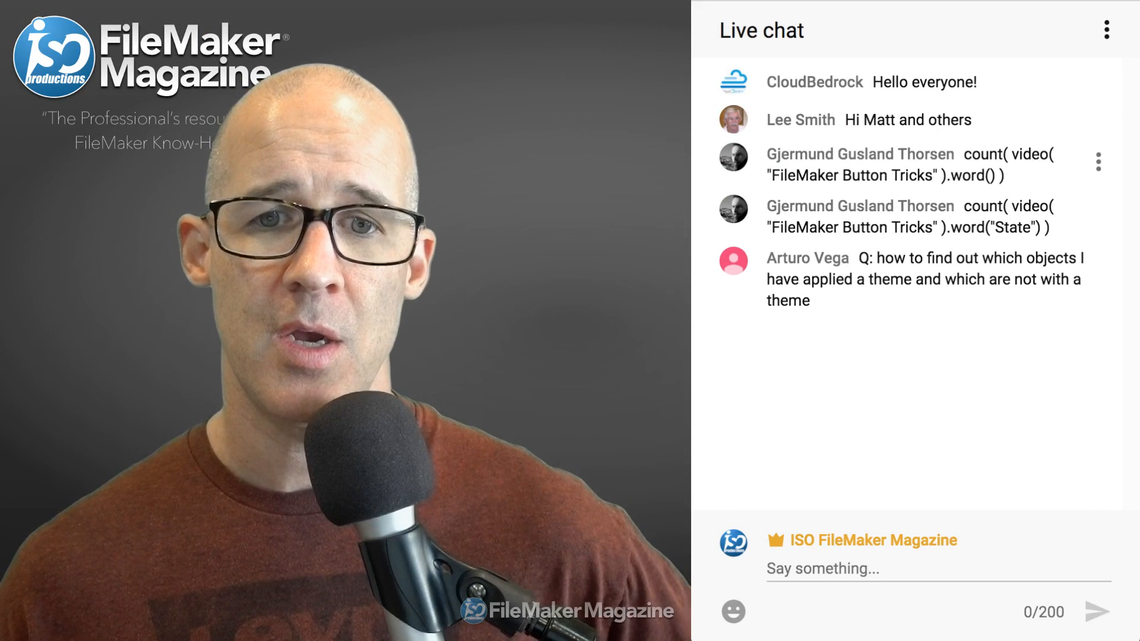
- Read the YouTube live chat, highlighting the question about which objects have a theme applied, and switch back to FileMaker
left_click_drag(964, 153, 1004, 175)
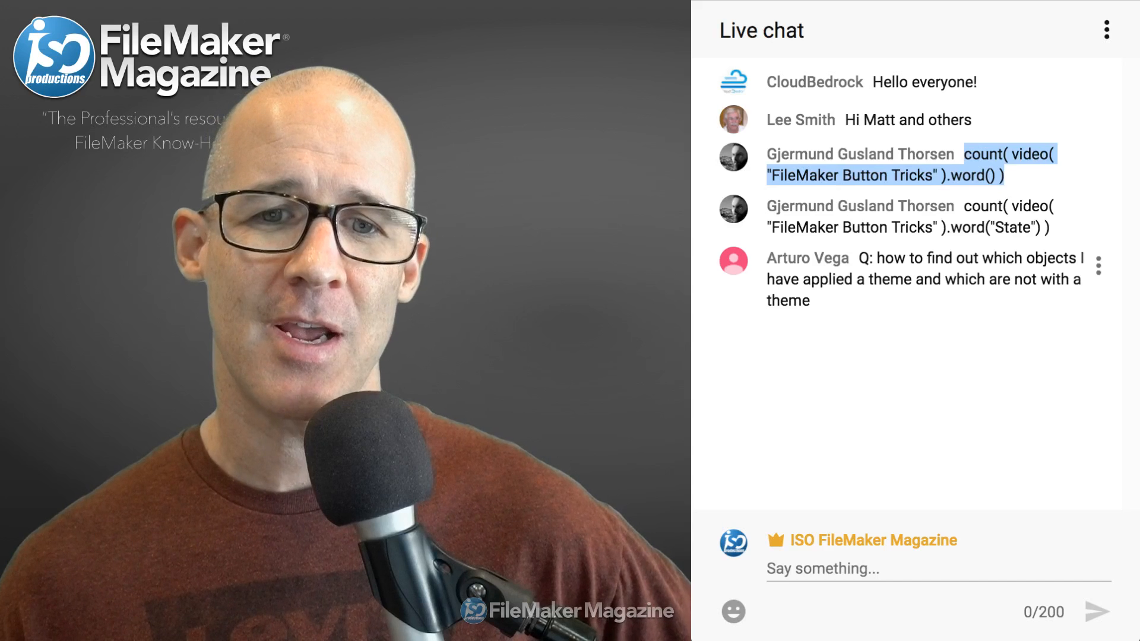
triple_click(924, 279)
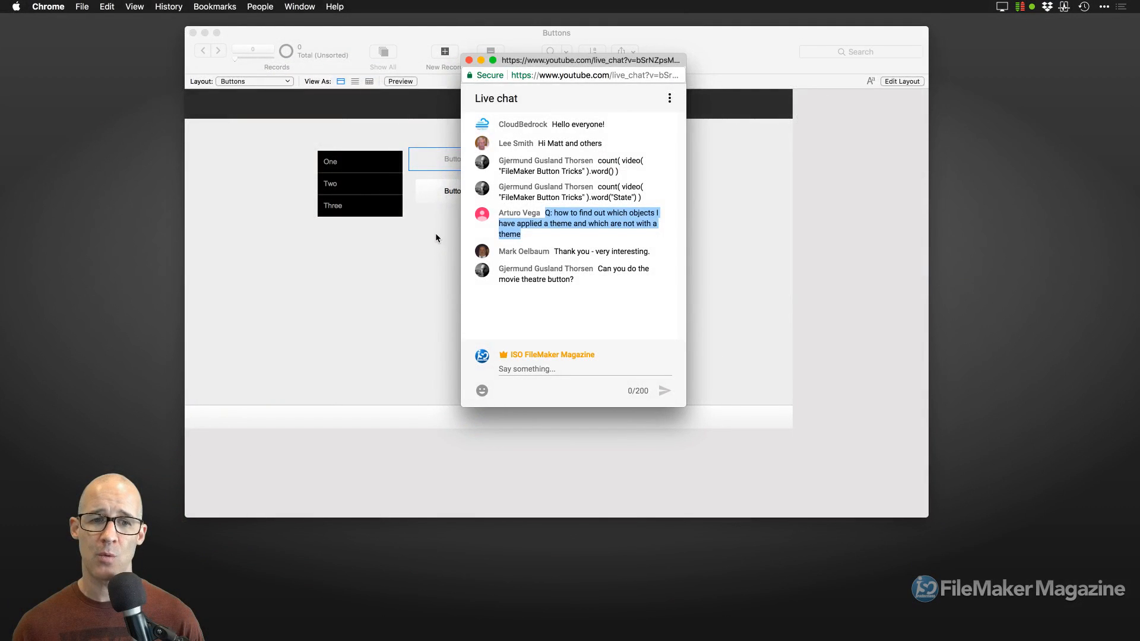
left_click(436, 233)
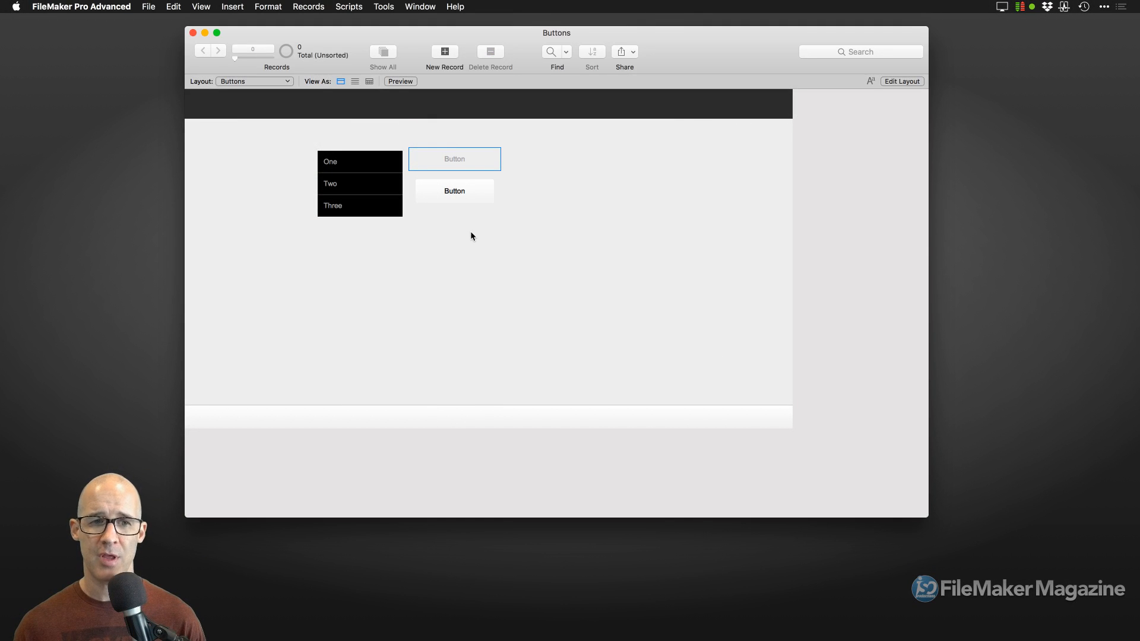
- Review the available layout themes for the Buttons layout in Layout mode without changing the theme
key("super+l")
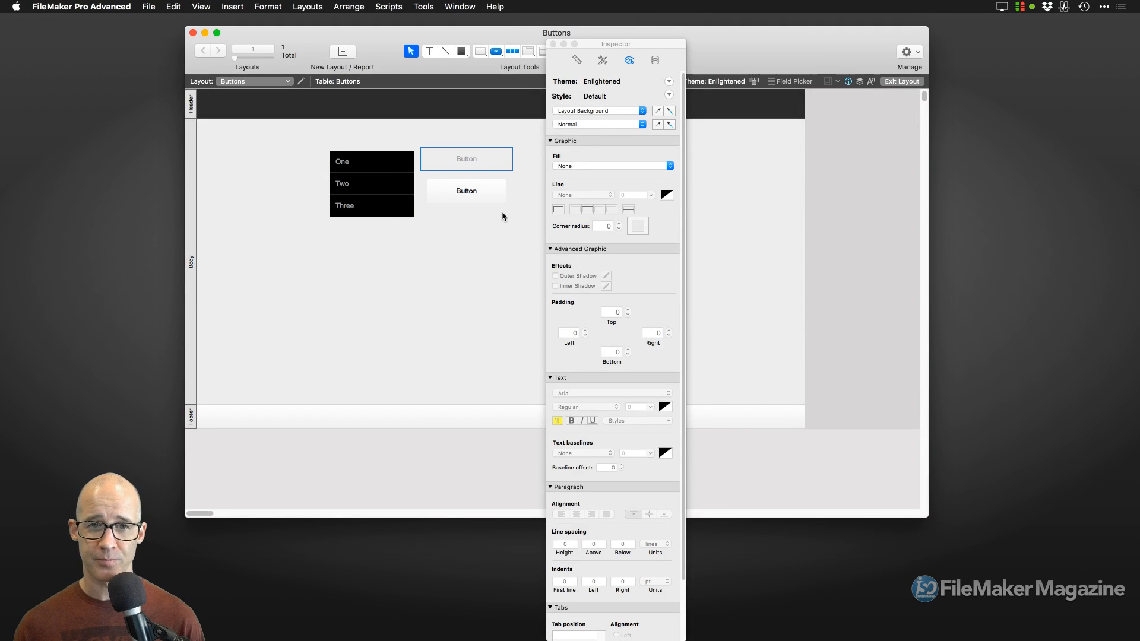
left_click_drag(599, 36, 843, 39)
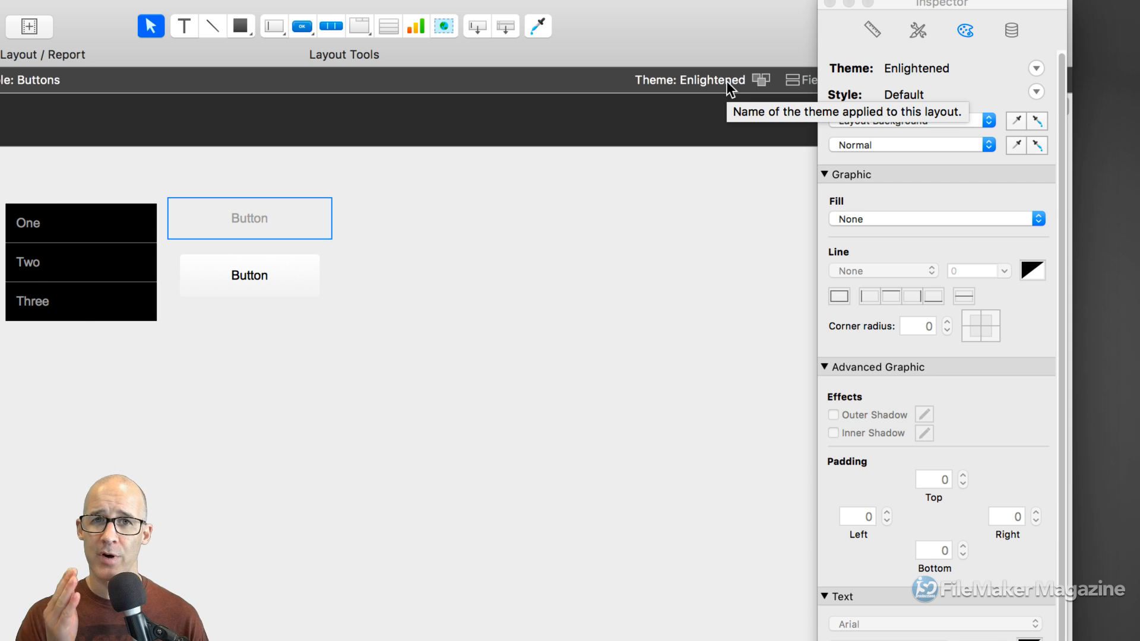
left_click(757, 81)
left_click_drag(749, 124, 533, 101)
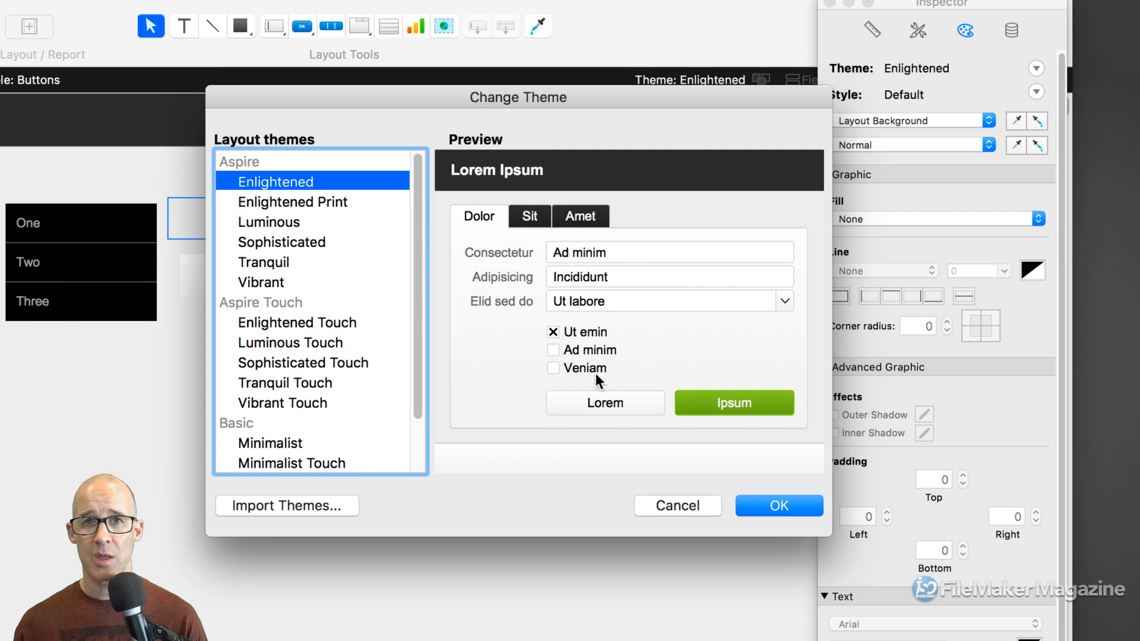
left_click(692, 504)
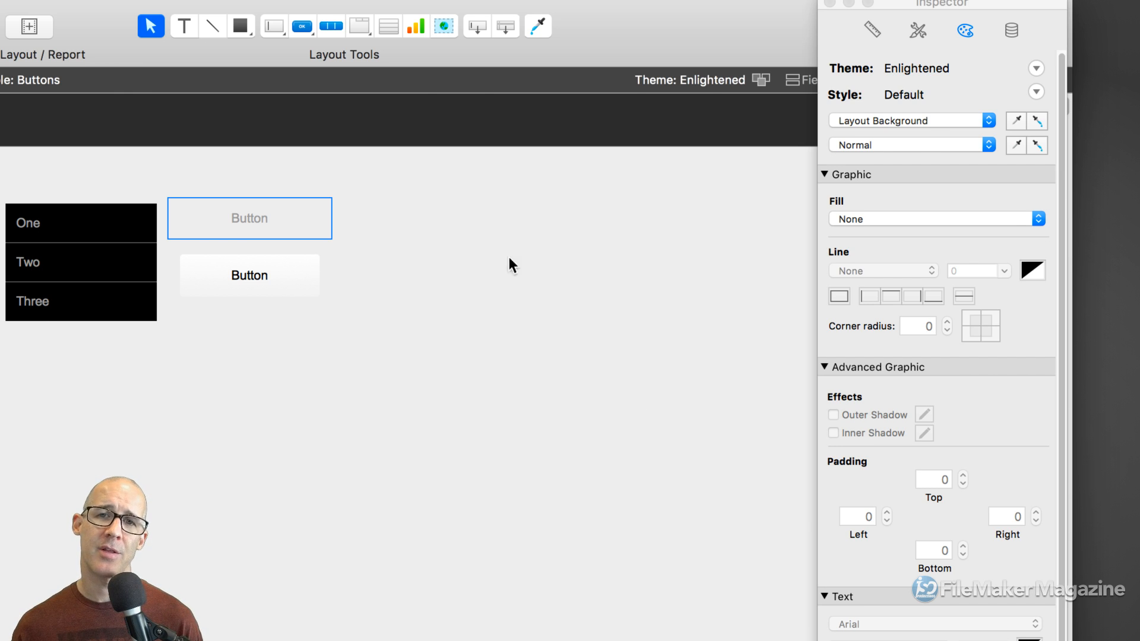
- Start saving the outlined button bar's modified formatting as a new style
left_click_drag(951, 2, 597, 44)
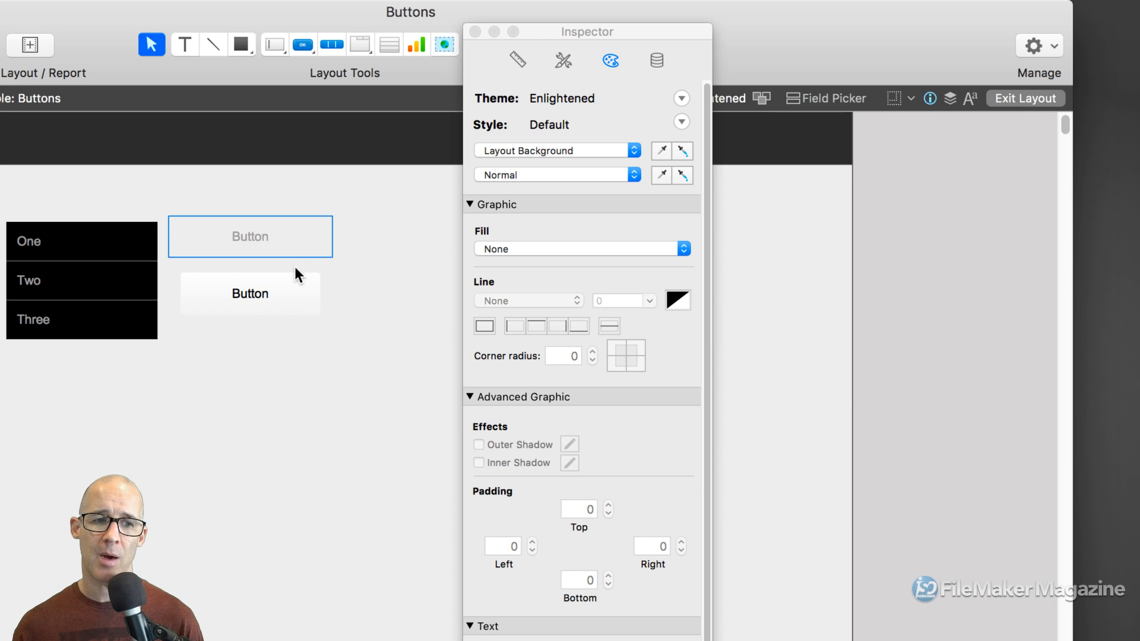
left_click(277, 237)
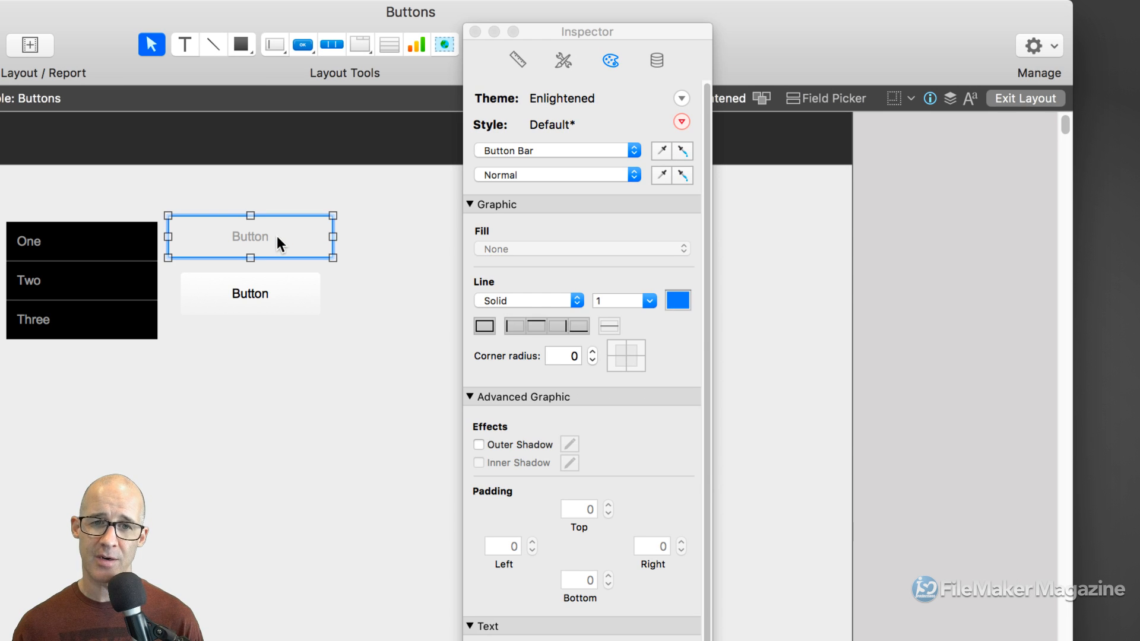
left_click(562, 61)
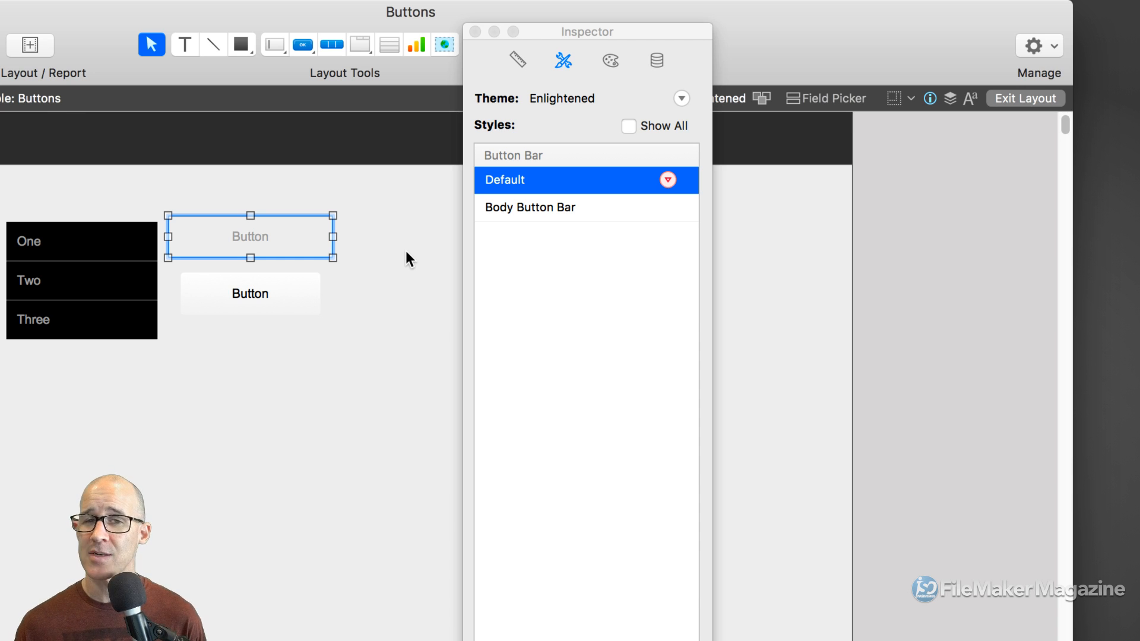
left_click(668, 180)
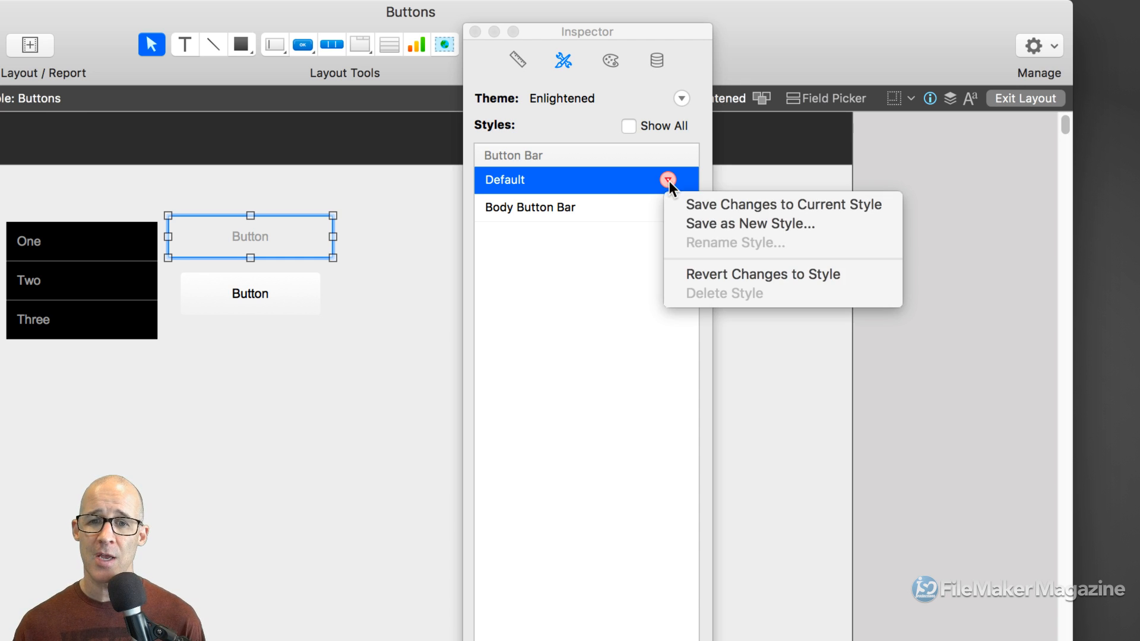
left_click(781, 226)
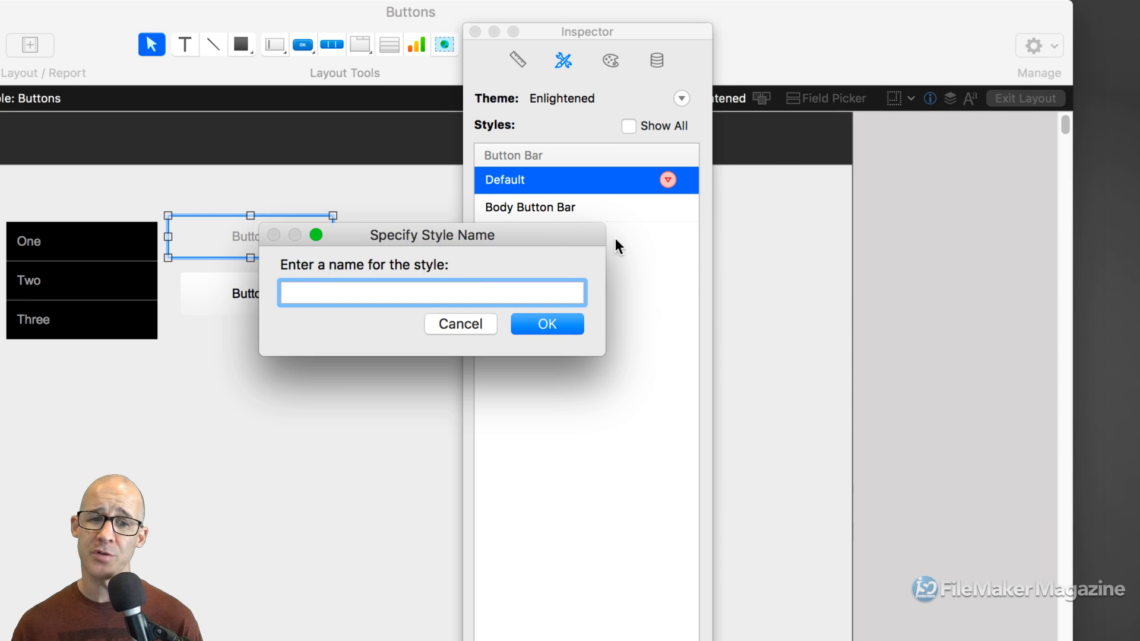
left_click_drag(586, 229, 728, 172)
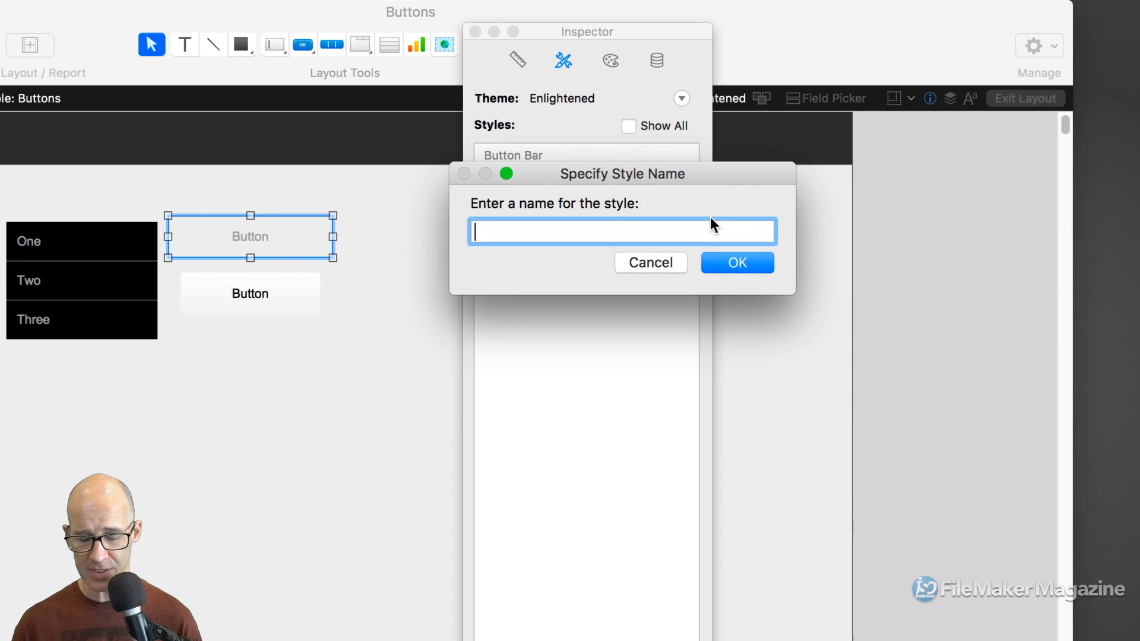
type("IButton with ")
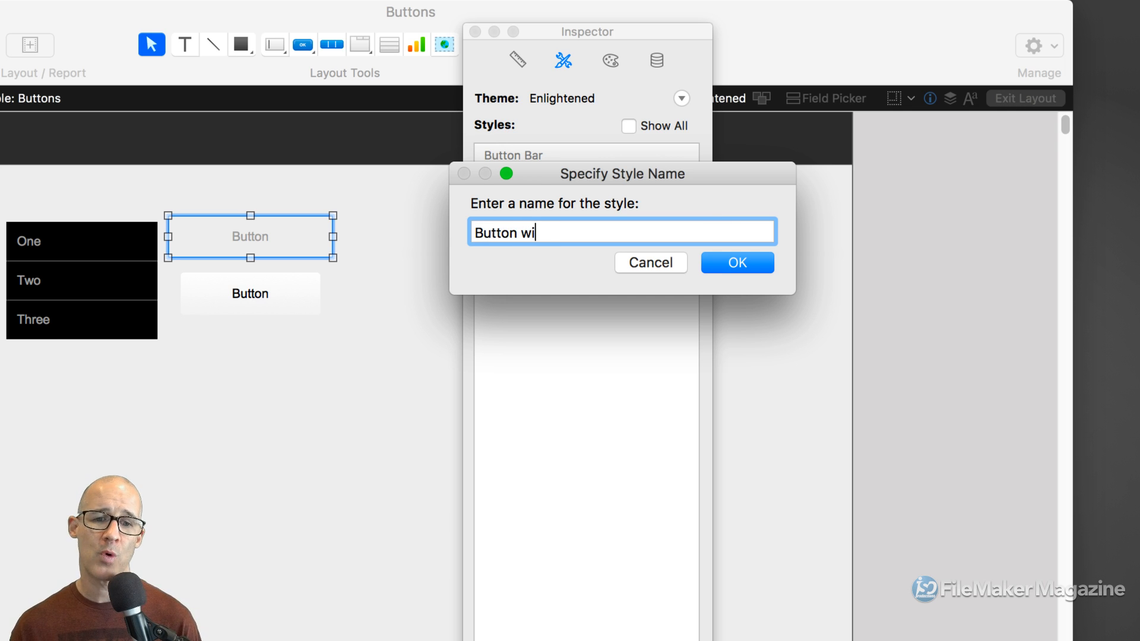
type("impact")
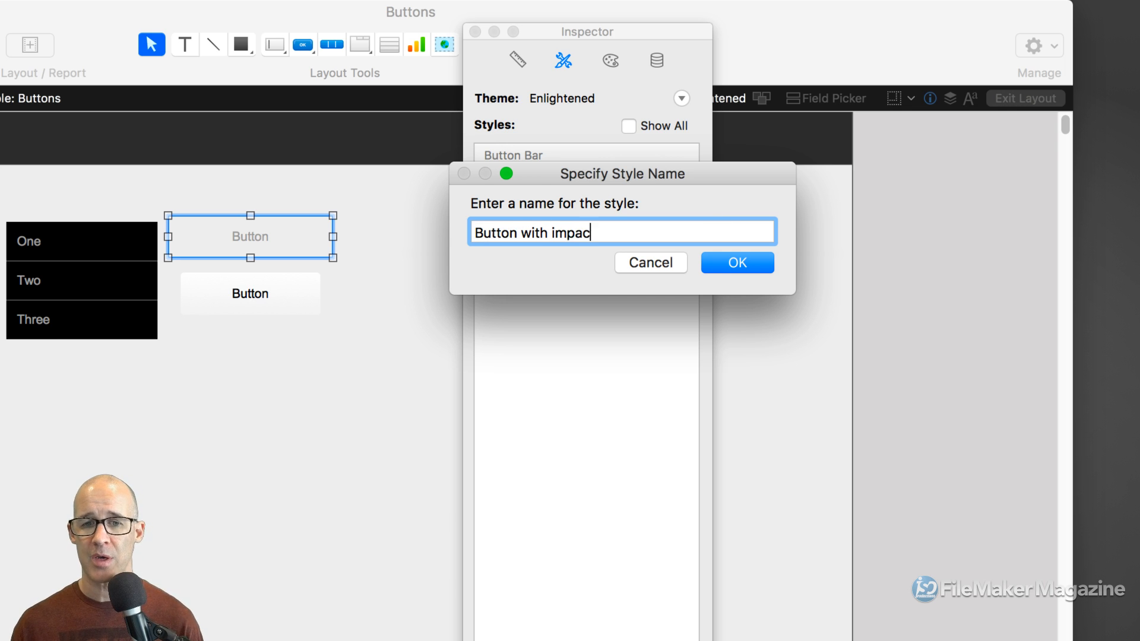
key("BackSpace")
key("BackSpace")
key("BackSpace")
key("BackSpace")
key("BackSpace")
key("BackSpace")
key("BackSpace")
key("BackSpace")
key("BackSpace")
key("BackSpace")
key("BackSpace")
key("super+a")
- Name the new button bar style "Shifting button" and save it
type("Shifting button")
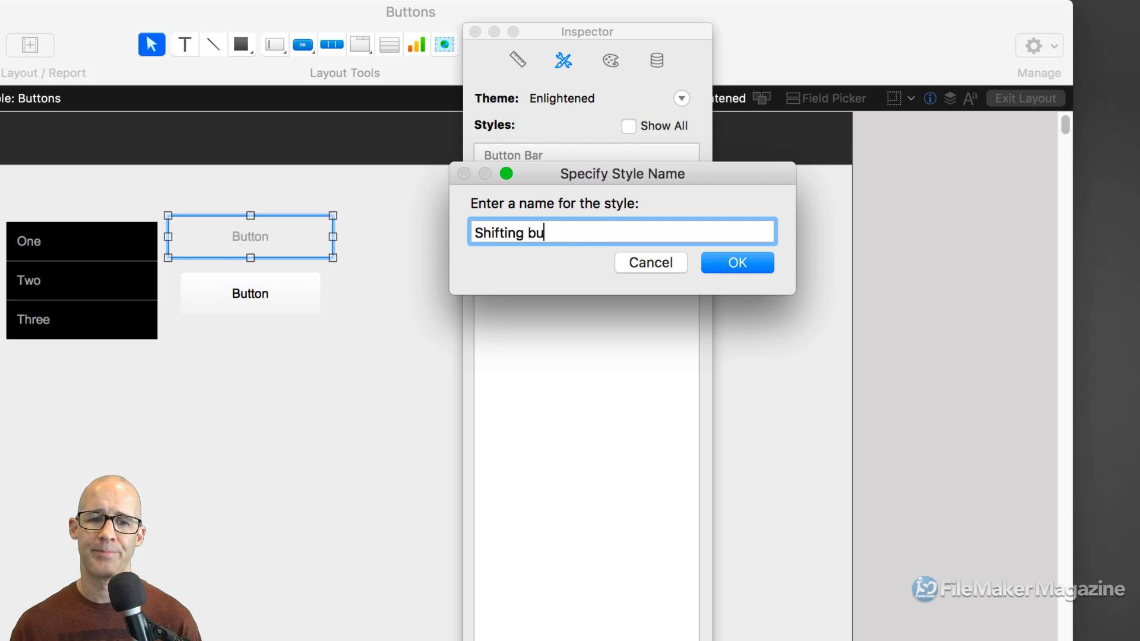
left_click(739, 259)
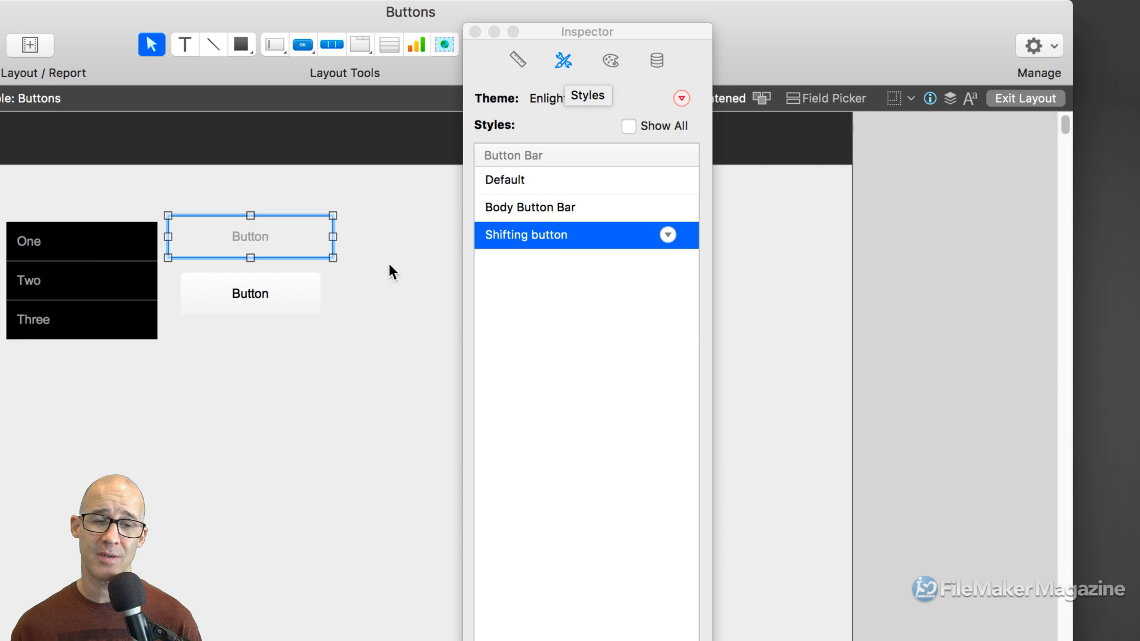
- Review the save and revert options for the Default style of the white button below the outlined button bar
left_click(276, 294)
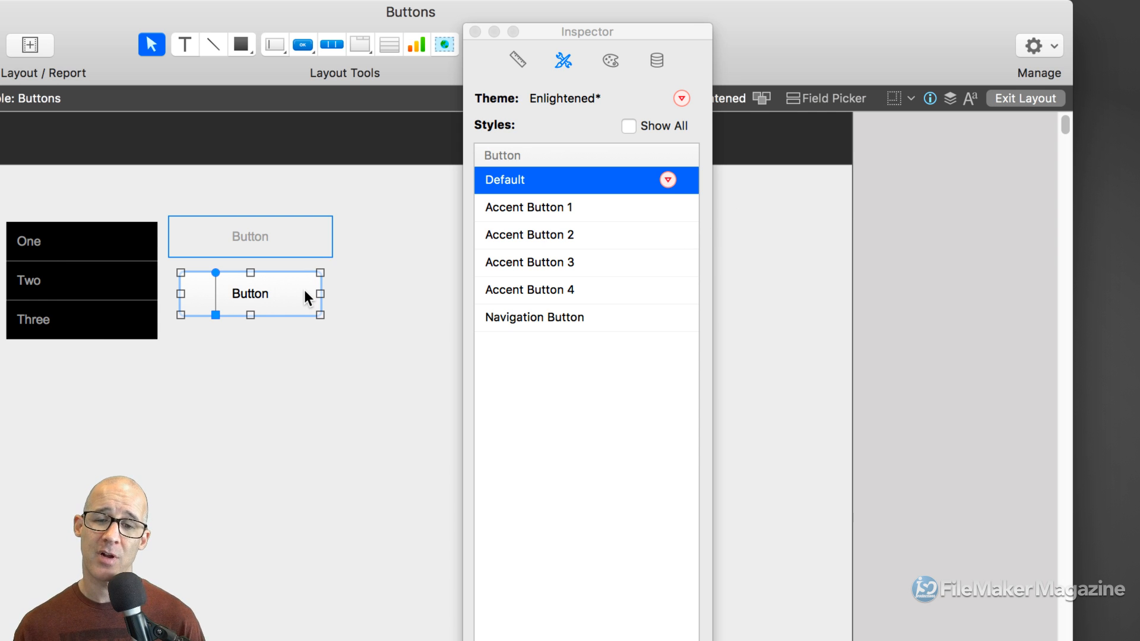
left_click(667, 180)
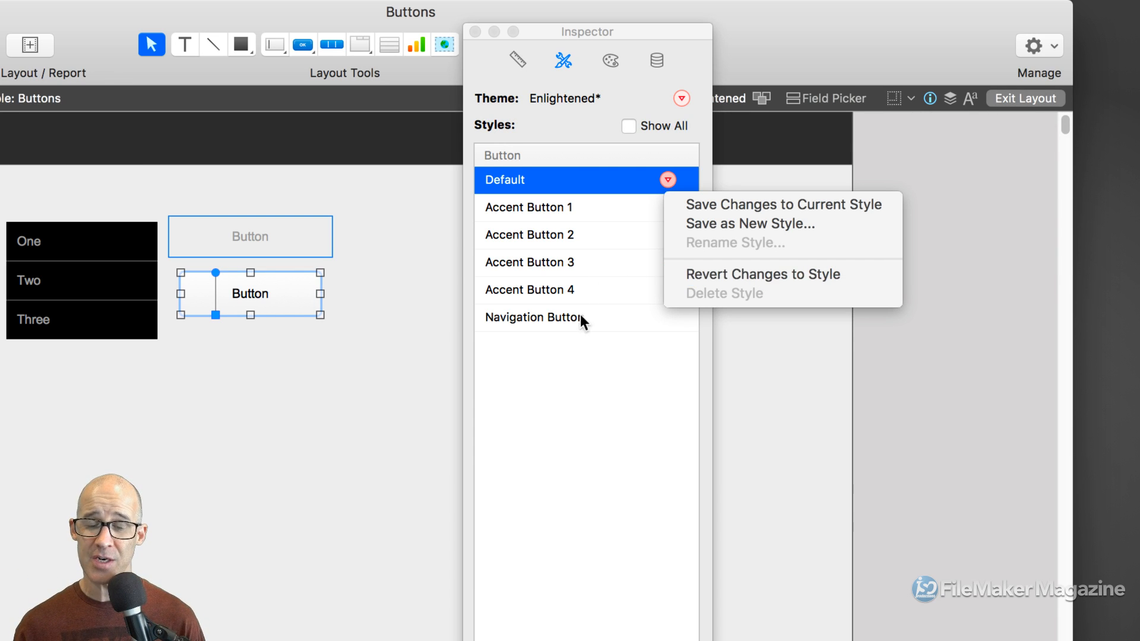
left_click(592, 350)
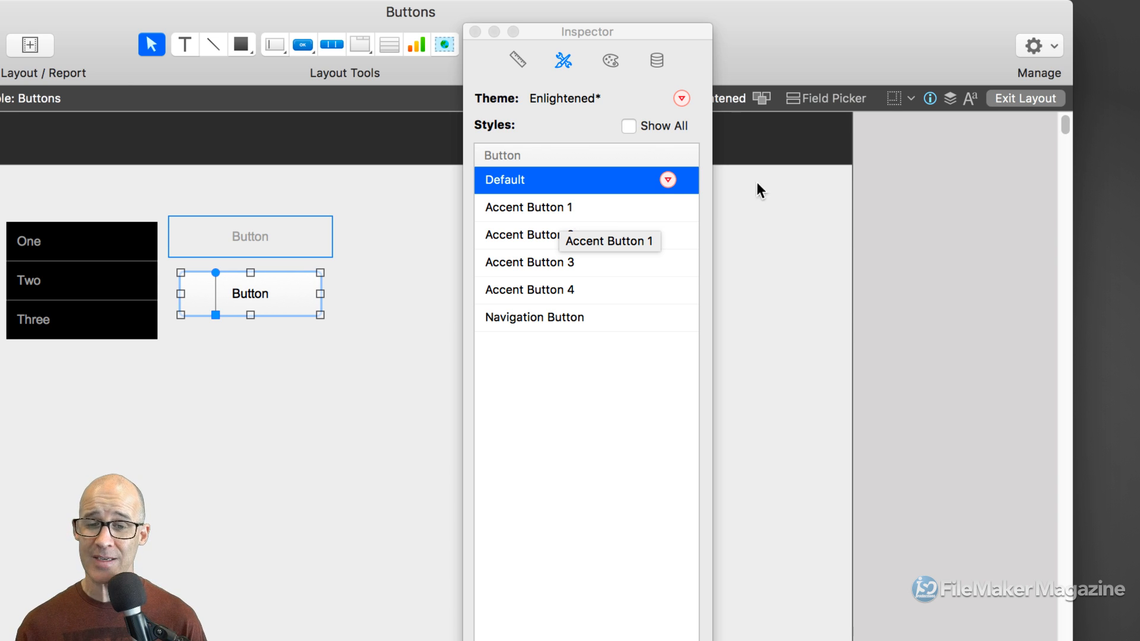
left_click(667, 179)
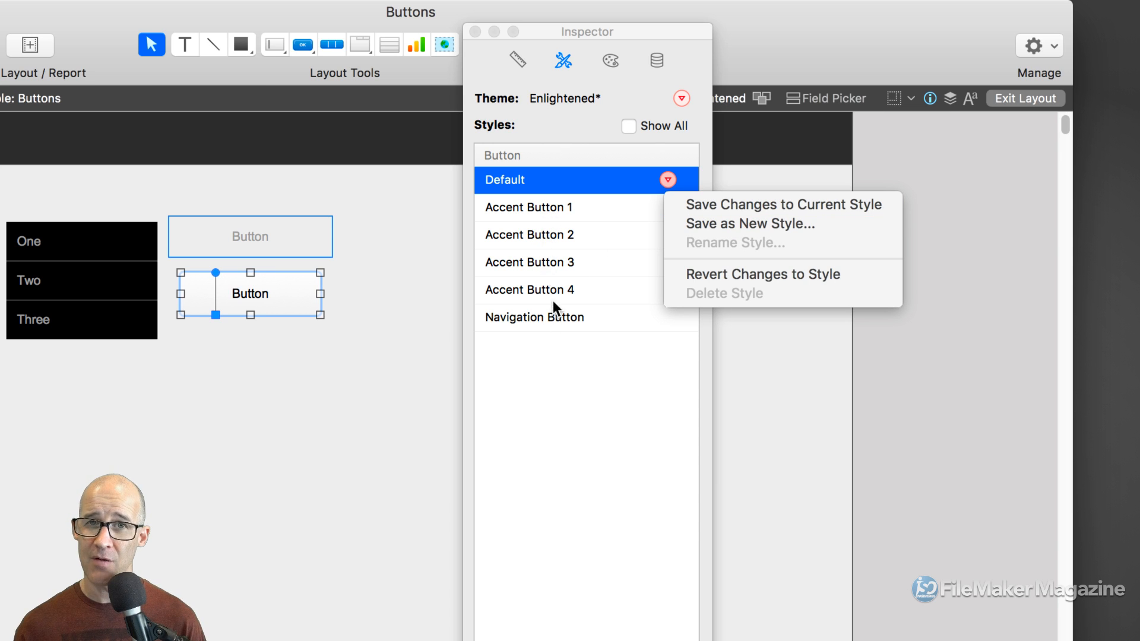
left_click(558, 355)
- Apply the Accent Button 1 style to the white button and check the Default style's options without changing it
left_click(566, 205)
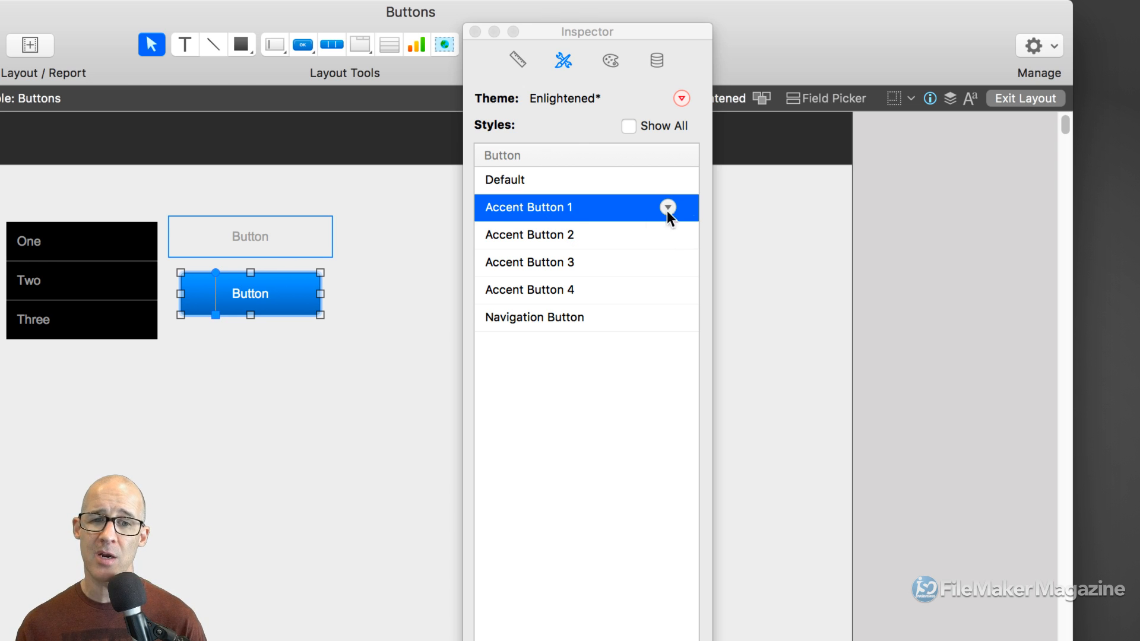
left_click(667, 179)
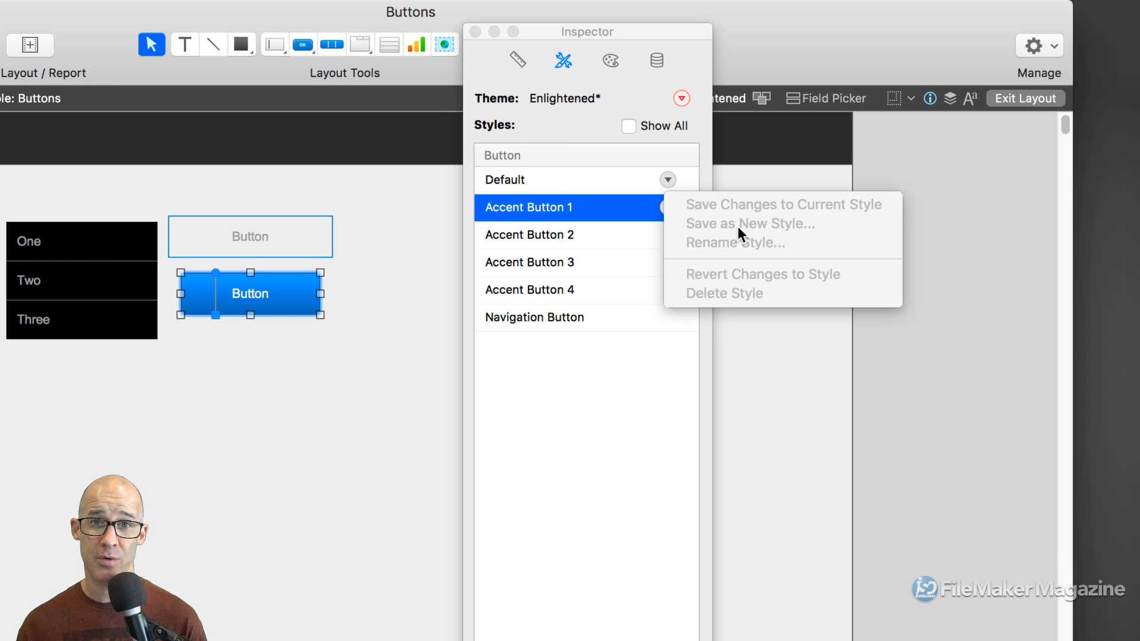
left_click(544, 385)
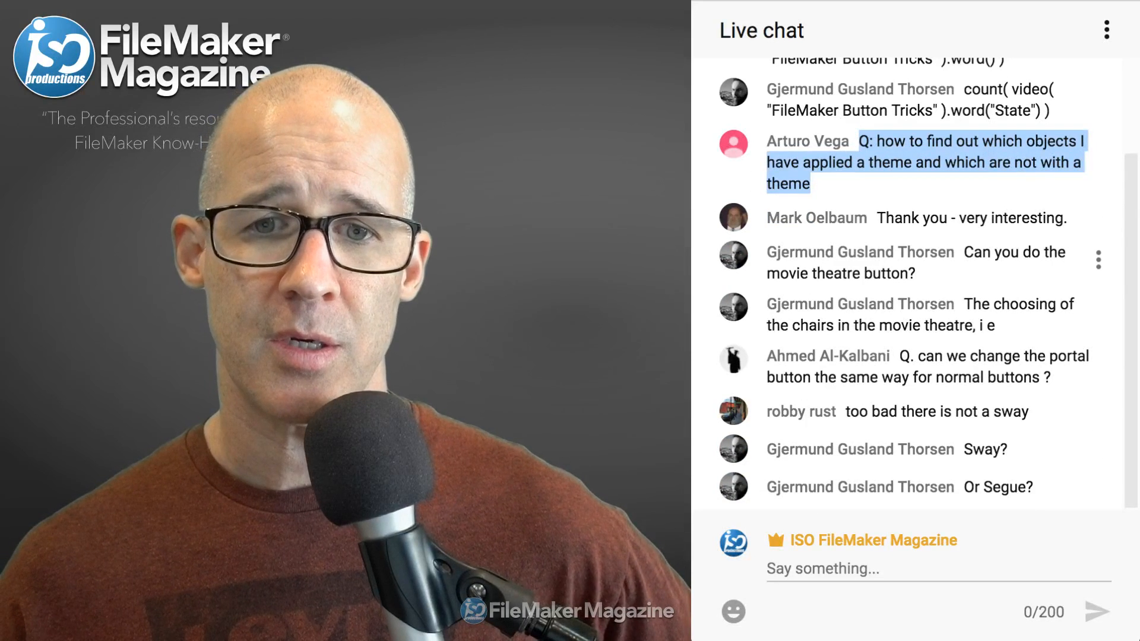
- Read the YouTube live chat, highlighting the messages on the movie theatre button, portal buttons, click sounds, segues and FMPerception
triple_click(1014, 252)
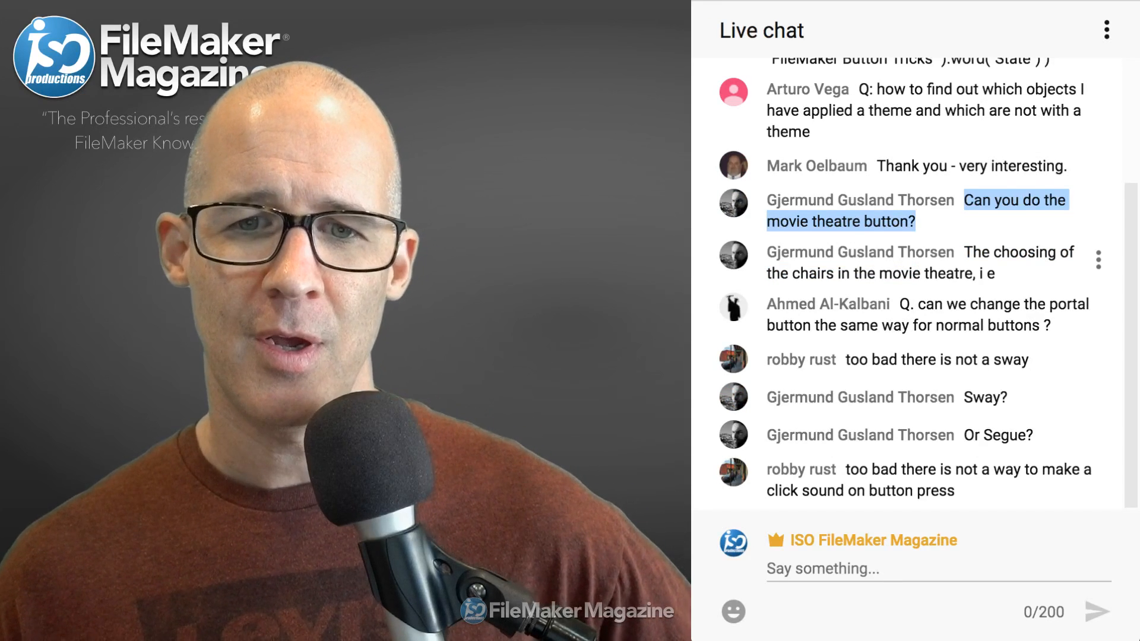
left_click(994, 221)
left_click_drag(963, 200, 995, 222)
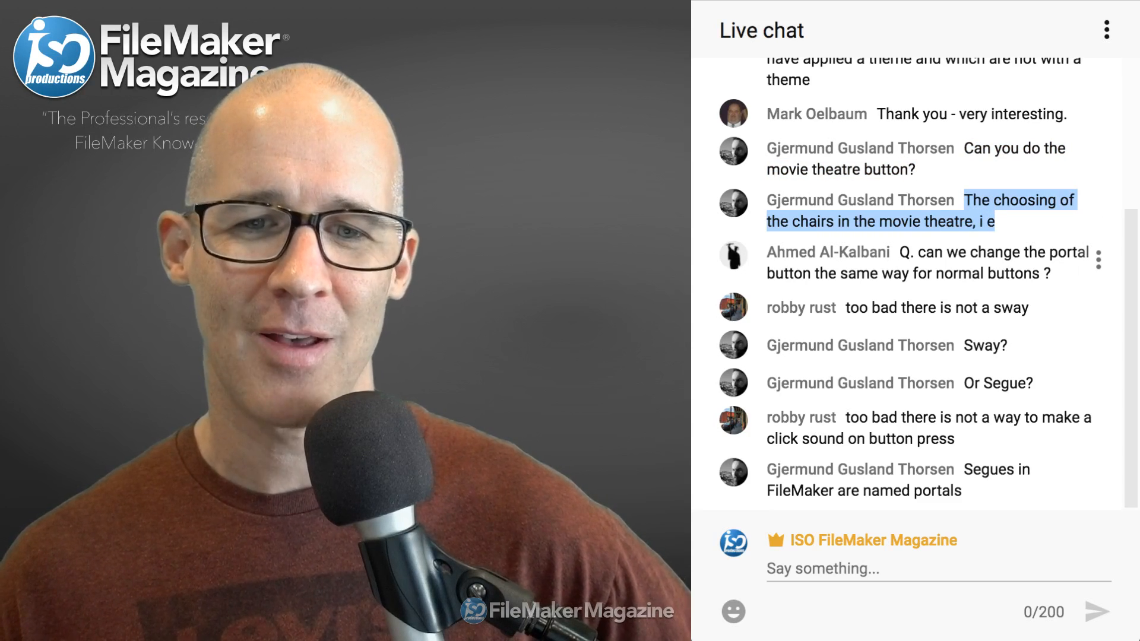
left_click_drag(900, 252, 1050, 274)
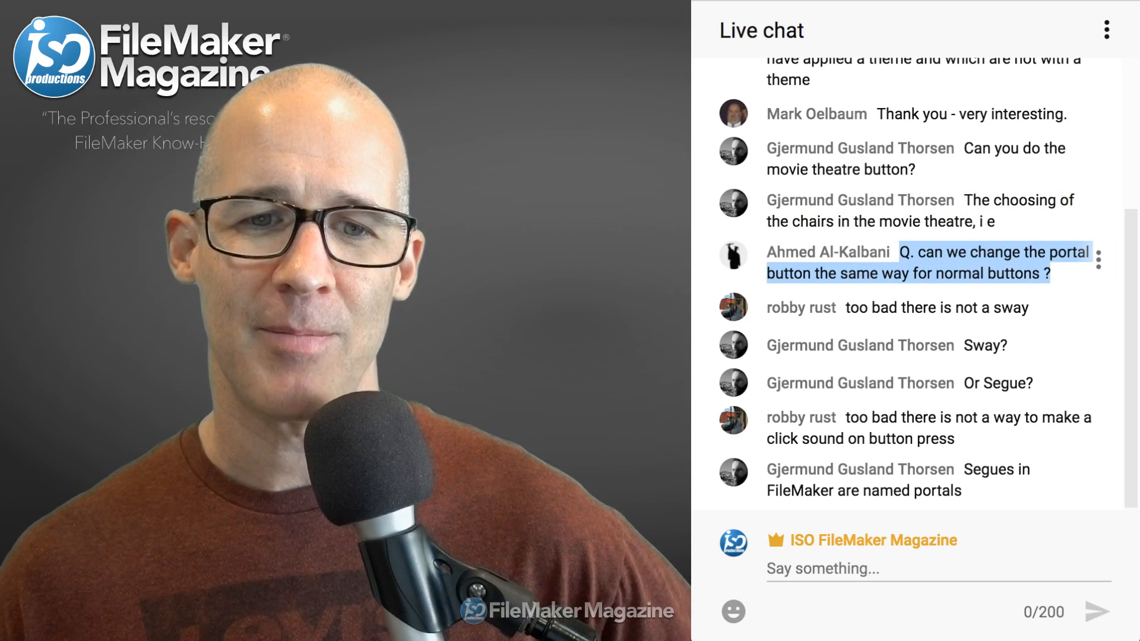
left_click_drag(767, 200, 929, 200)
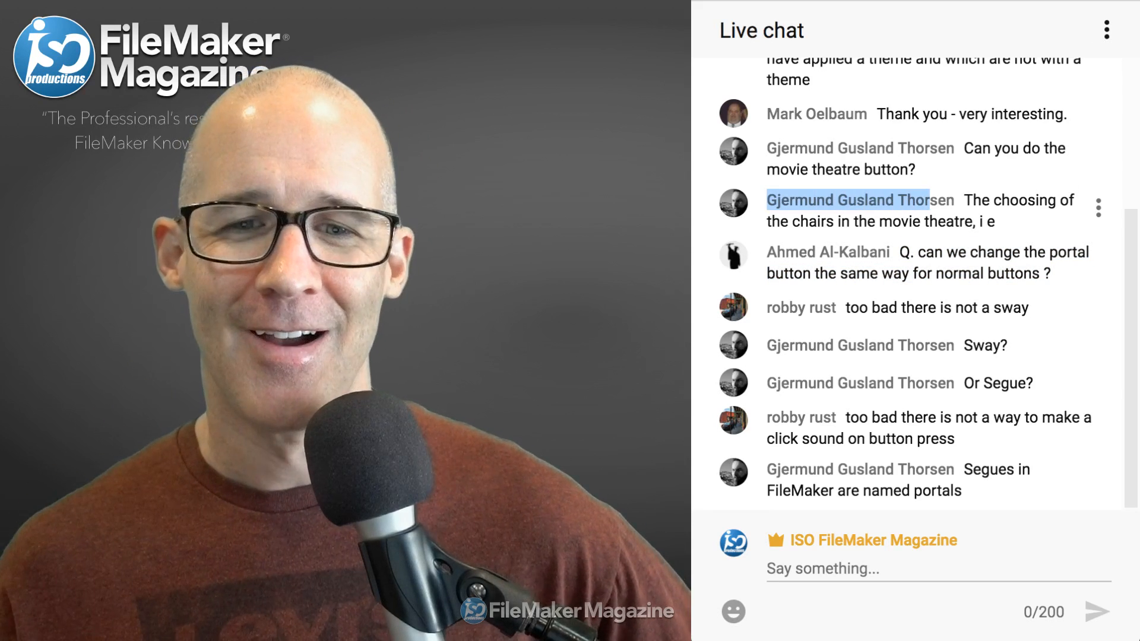
left_click_drag(900, 251, 1050, 275)
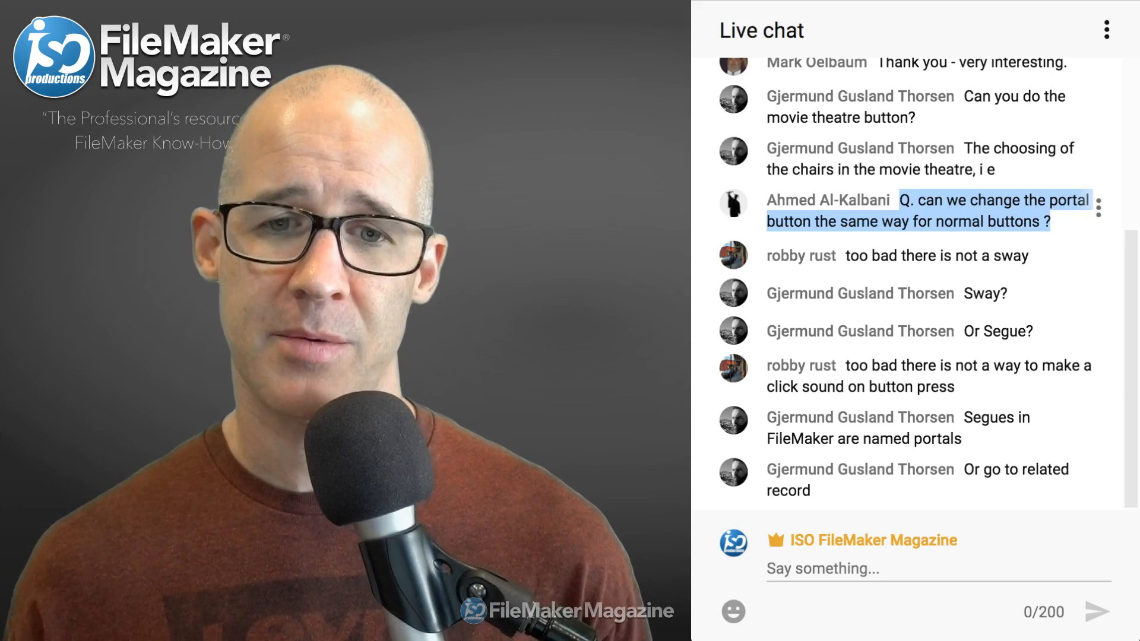
left_click_drag(845, 255, 1029, 256)
left_click_drag(963, 293, 1008, 293)
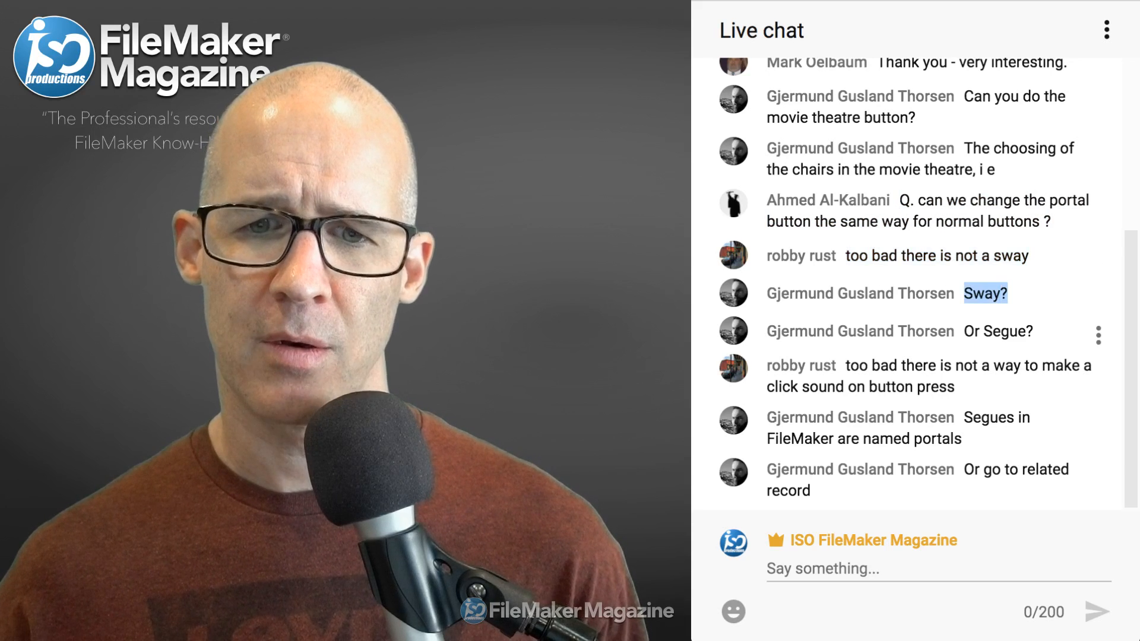
left_click_drag(963, 330, 1033, 331)
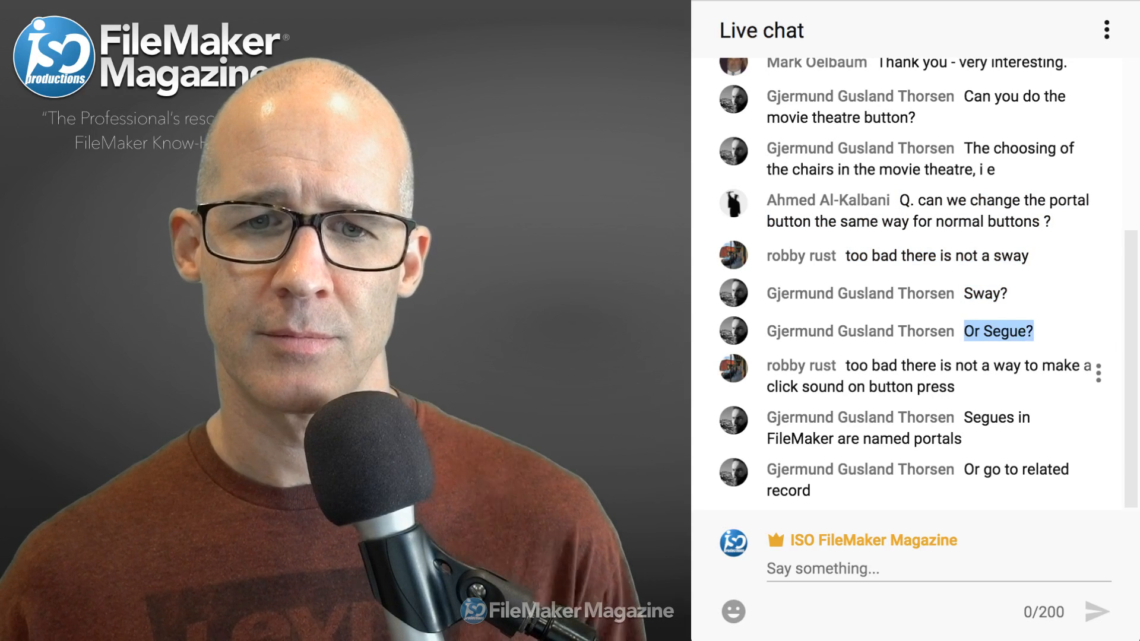
left_click_drag(846, 365, 885, 386)
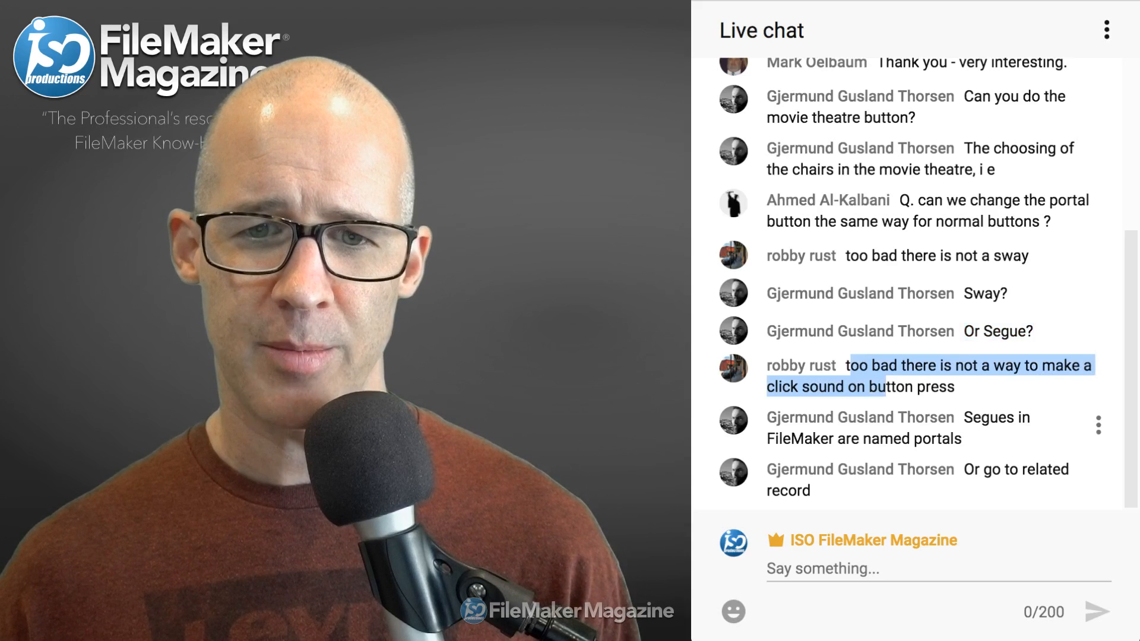
left_click_drag(963, 417, 810, 490)
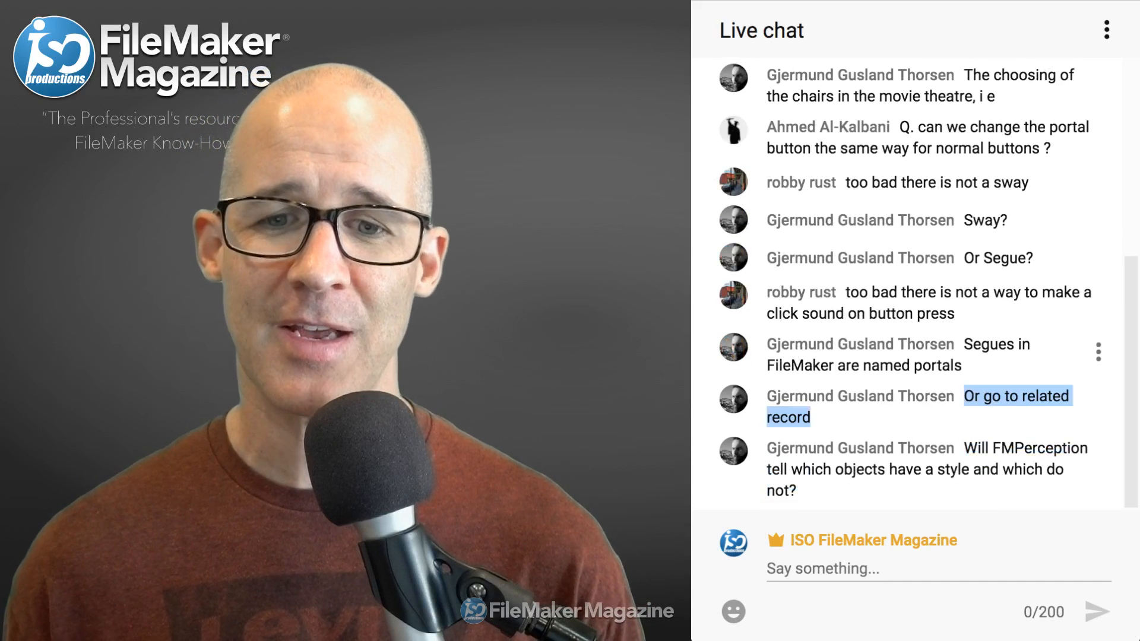
left_click_drag(976, 448, 796, 490)
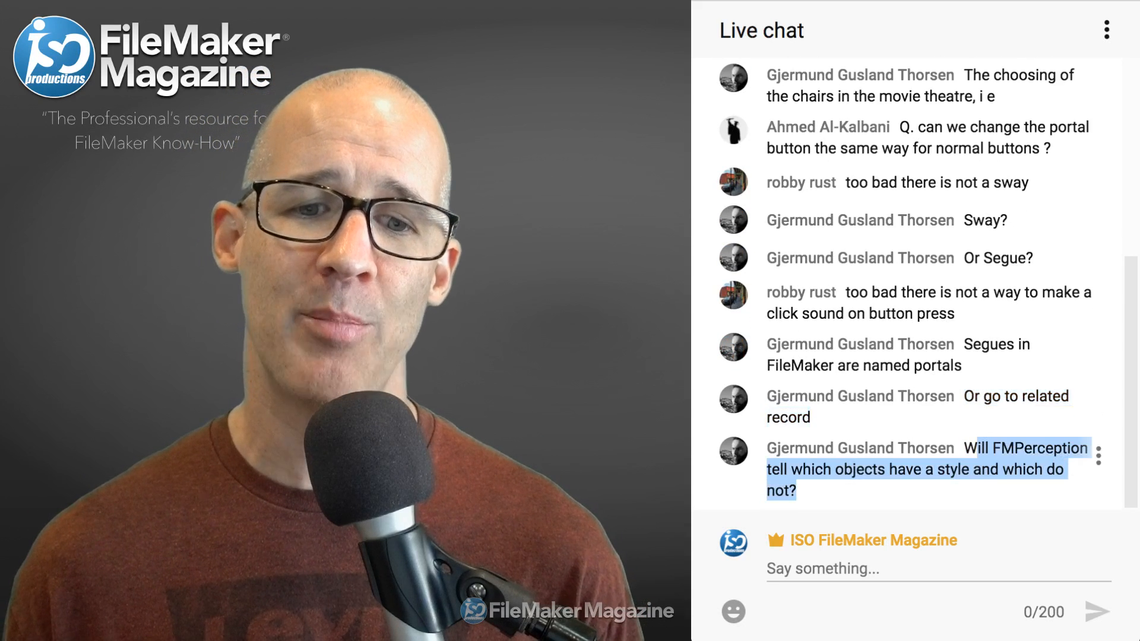